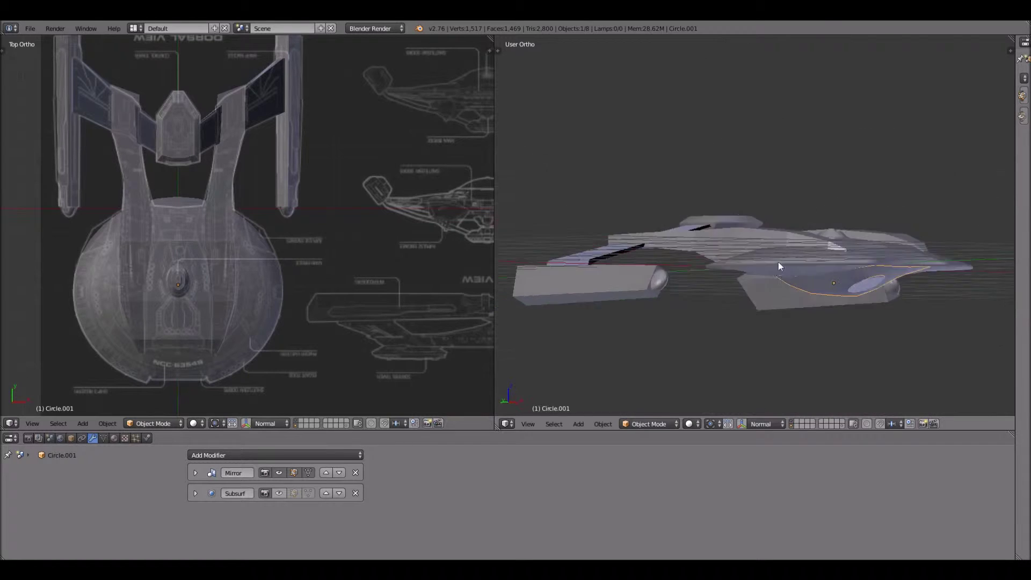
- Examine the starship model from several angles, covering the upper hull, the cut-out bulge under the saucer and the rear pod
{"action": "scroll", "coordinate": [614, 275], "scroll_direction": "up", "scroll_amount": 3}
{"action": "middle_click_drag", "start_coordinate": [691, 307], "coordinate": [736, 238]}
{"action": "scroll", "coordinate": [736, 238], "scroll_direction": "up", "scroll_amount": 2}
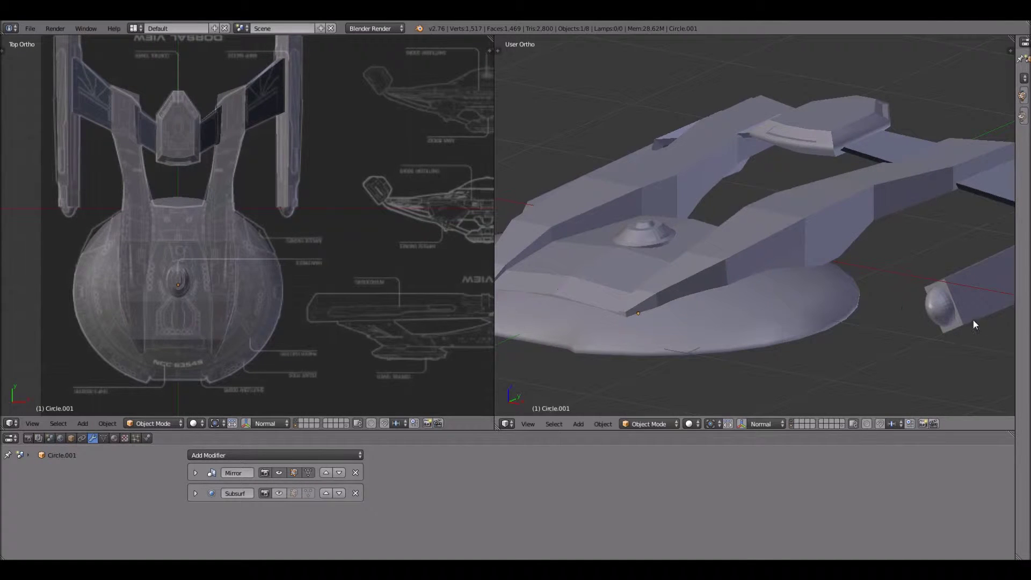
{"action": "middle_click_drag", "start_coordinate": [784, 331], "coordinate": [702, 215]}
{"action": "scroll", "coordinate": [714, 202], "scroll_direction": "up", "scroll_amount": 2}
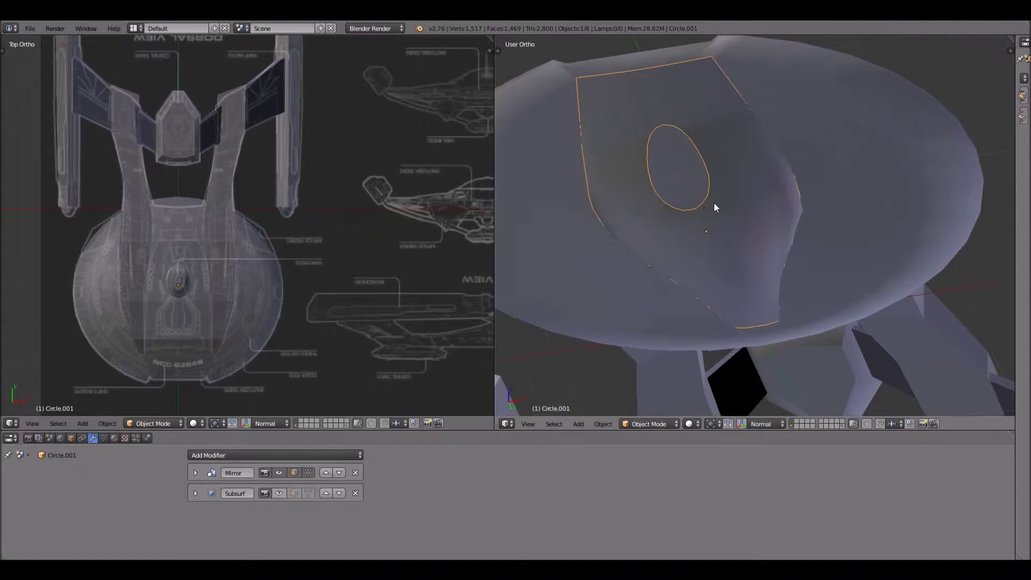
{"action": "scroll", "coordinate": [842, 231], "scroll_direction": "down", "scroll_amount": 2}
{"action": "middle_click_drag", "start_coordinate": [840, 239], "coordinate": [832, 261]}
{"action": "middle_click_drag", "start_coordinate": [720, 305], "coordinate": [724, 154]}
{"action": "scroll", "coordinate": [773, 265], "scroll_direction": "up", "scroll_amount": 4}
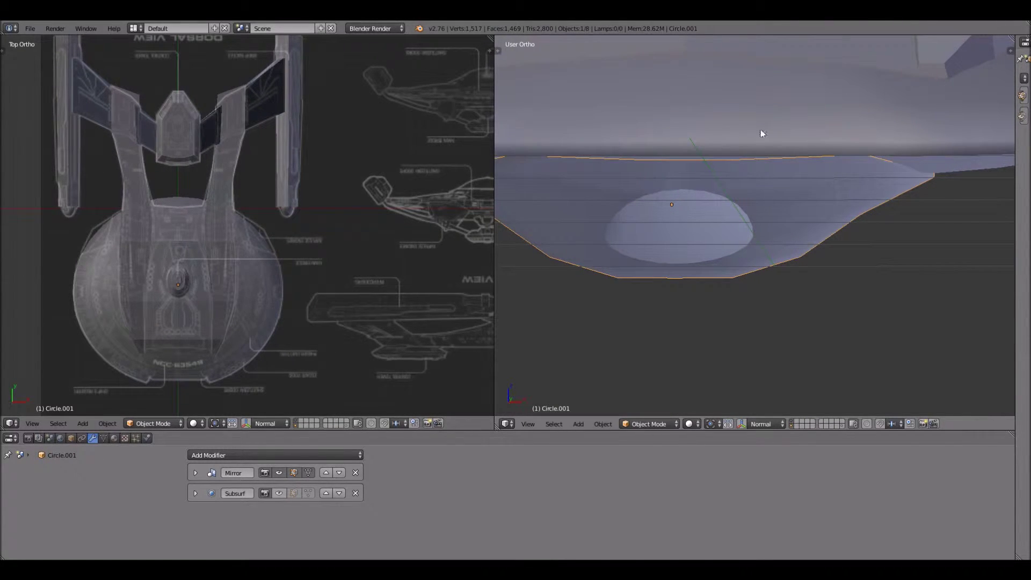
{"action": "scroll", "coordinate": [859, 228], "scroll_direction": "down", "scroll_amount": 3}
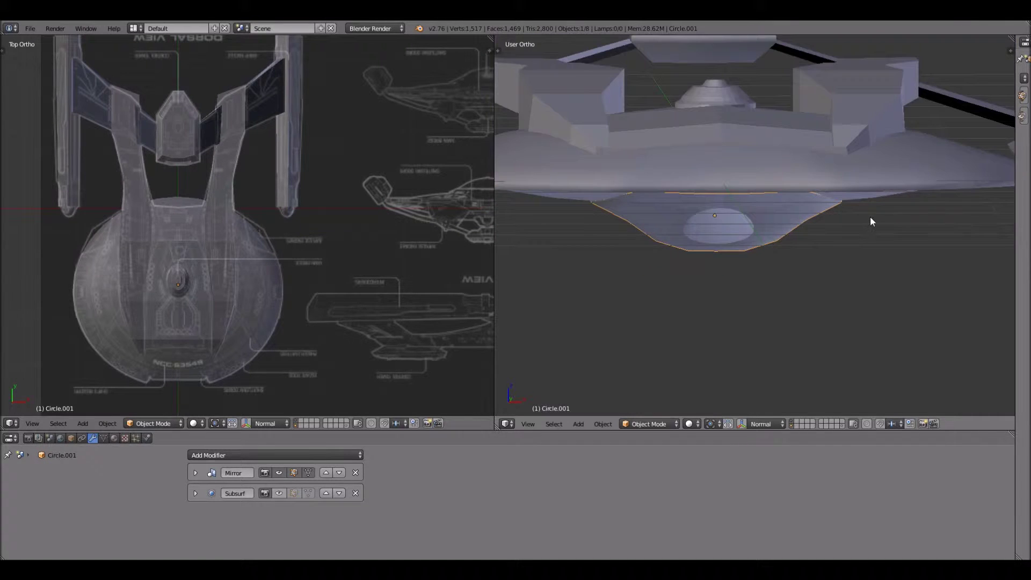
{"action": "middle_click_drag", "start_coordinate": [871, 215], "coordinate": [868, 187]}
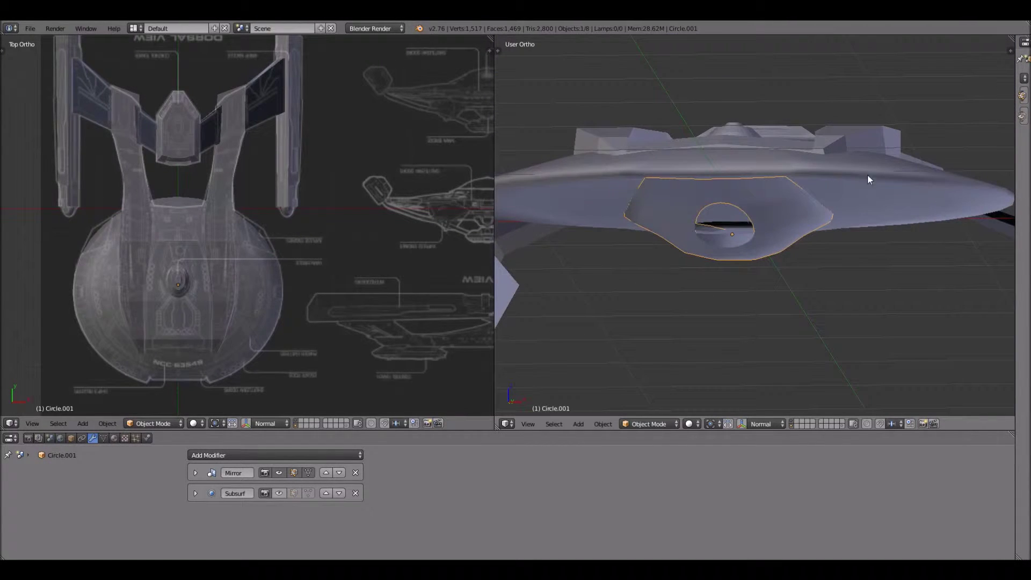
{"action": "middle_click_drag", "start_coordinate": [723, 186], "coordinate": [689, 166]}
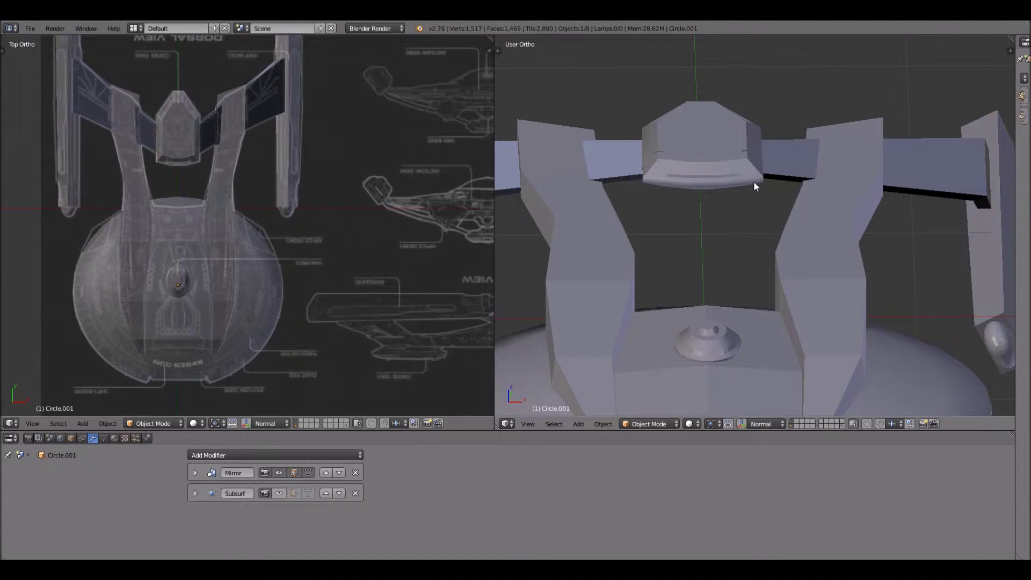
{"action": "scroll", "coordinate": [707, 167], "scroll_direction": "up", "scroll_amount": 3}
{"action": "middle_click_drag", "start_coordinate": [700, 134], "coordinate": [756, 195], "text": "shift"}
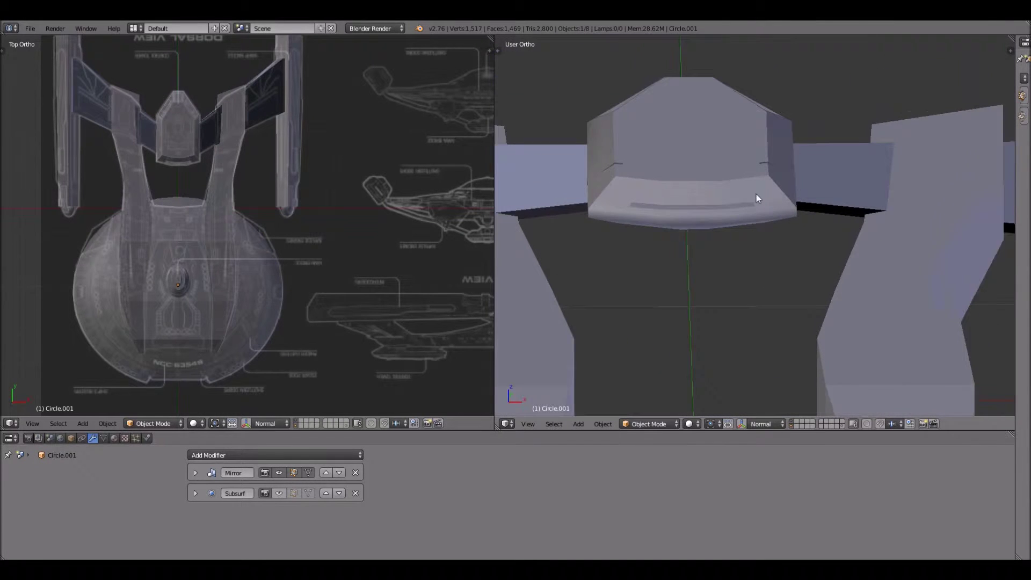
{"action": "scroll", "coordinate": [732, 214], "scroll_direction": "down", "scroll_amount": 2}
{"action": "right_click", "coordinate": [733, 220]}
{"action": "key", "text": "g"}
{"action": "left_click", "coordinate": [720, 191]}
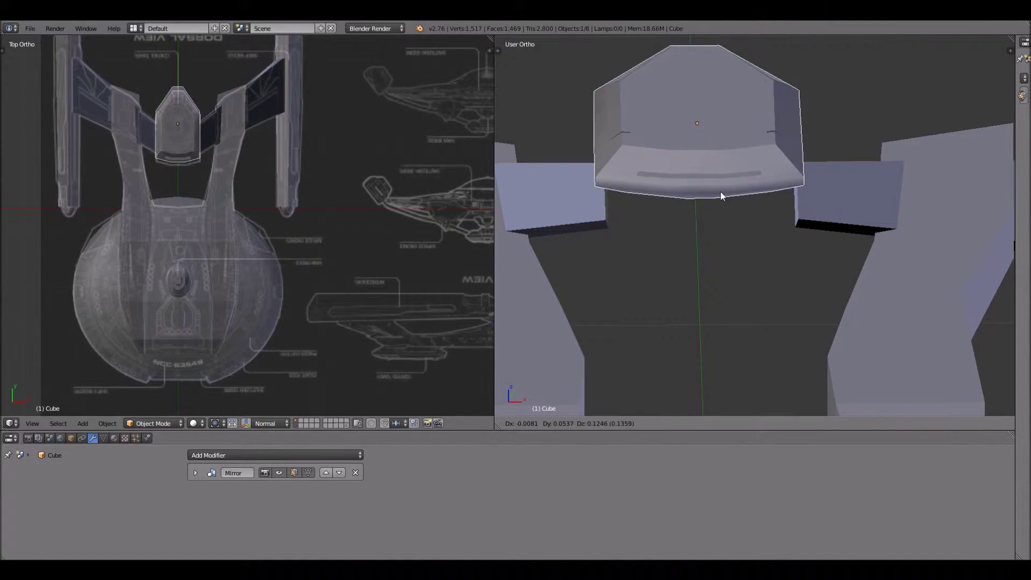
- Switch the 3D view of the whole ship to the front orthographic view over the blueprint
{"action": "scroll", "coordinate": [719, 254], "scroll_direction": "down", "scroll_amount": 4}
{"action": "left_click", "coordinate": [529, 425]}
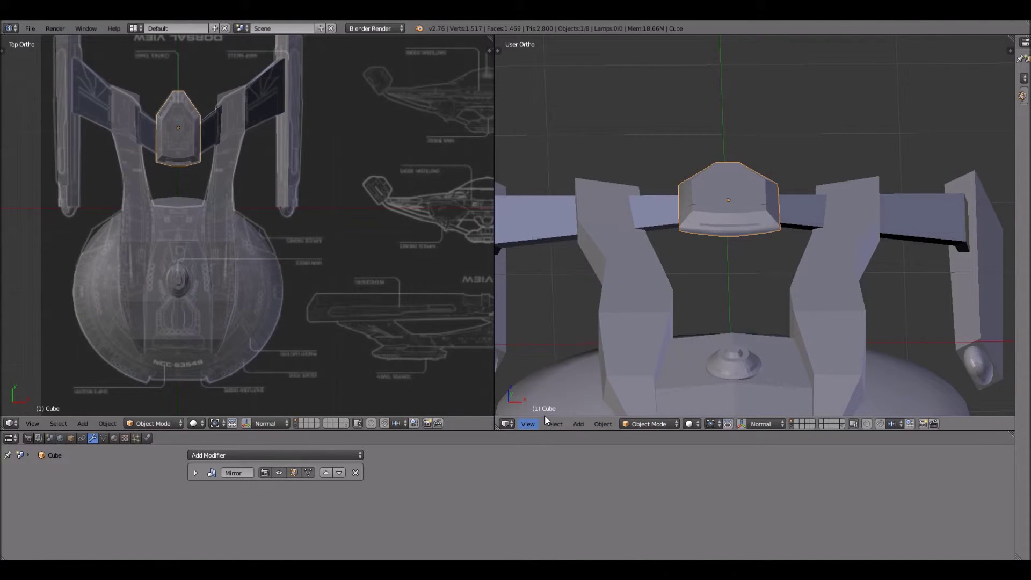
{"action": "left_click", "coordinate": [529, 425]}
{"action": "left_click", "coordinate": [560, 351]}
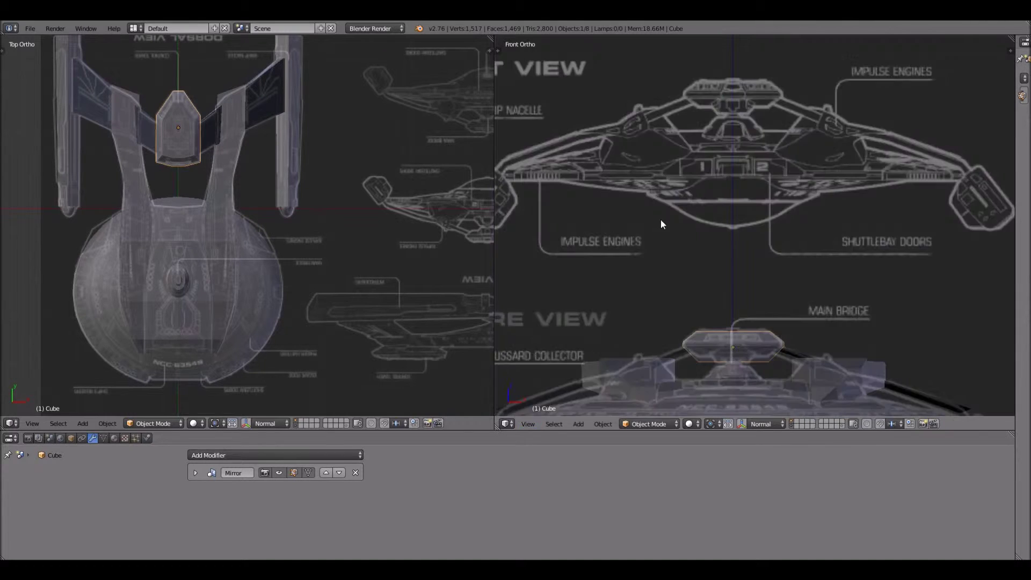
{"action": "scroll", "coordinate": [779, 160], "scroll_direction": "down", "scroll_amount": 2}
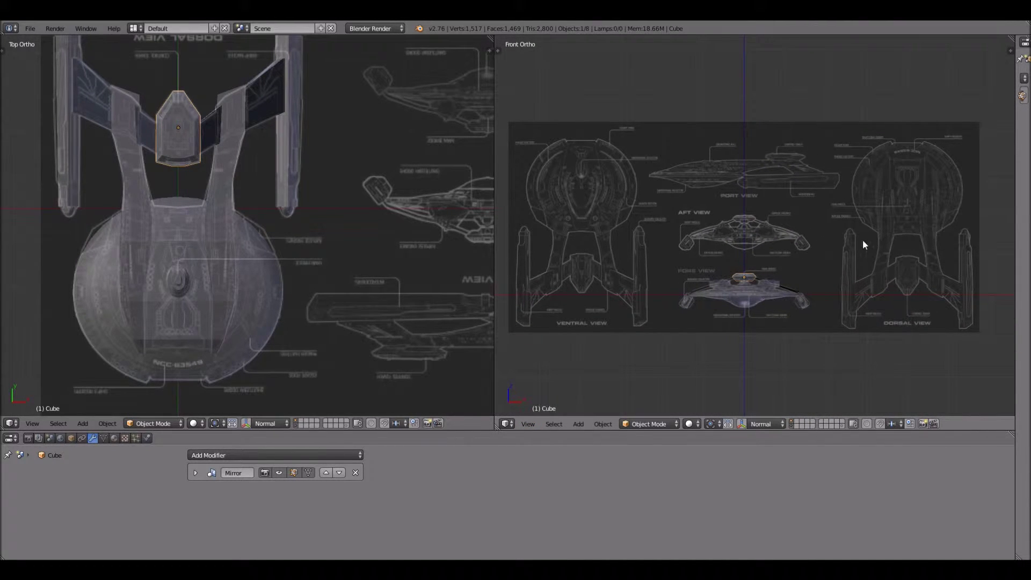
- Examine the port, aft, fore and dorsal drawings of the blueprint in the front view
{"action": "scroll", "coordinate": [874, 260], "scroll_direction": "up", "scroll_amount": 8}
{"action": "scroll", "coordinate": [872, 236], "scroll_direction": "down", "scroll_amount": 7}
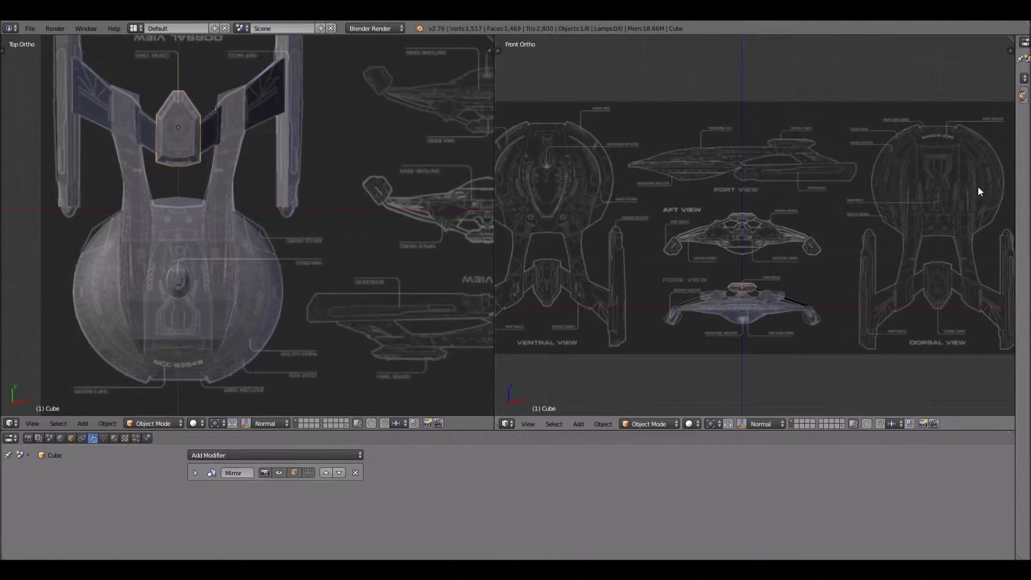
{"action": "scroll", "coordinate": [898, 186], "scroll_direction": "up", "scroll_amount": 1}
{"action": "scroll", "coordinate": [710, 337], "scroll_direction": "up", "scroll_amount": 5}
{"action": "scroll", "coordinate": [791, 195], "scroll_direction": "down", "scroll_amount": 3}
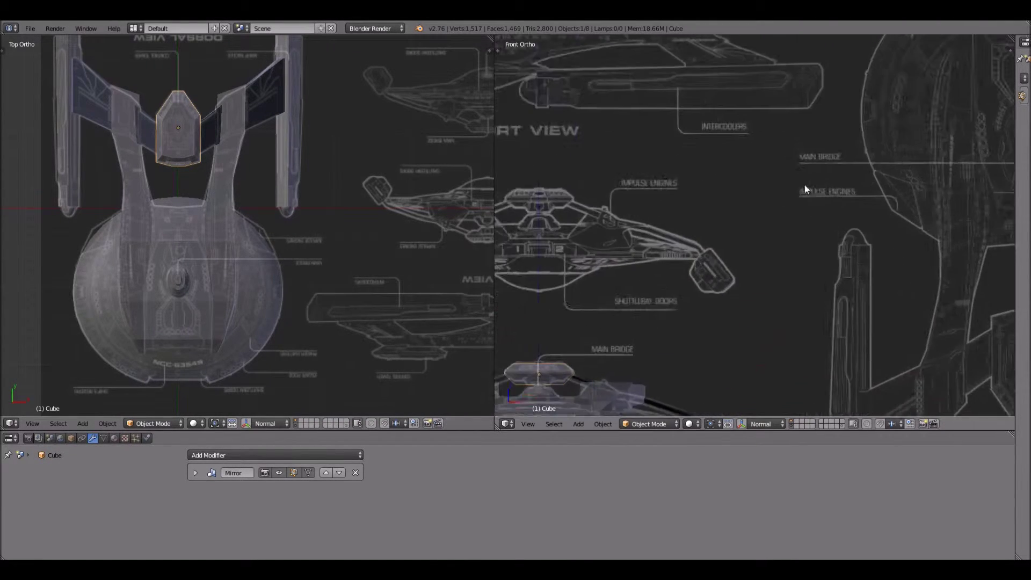
{"action": "scroll", "coordinate": [762, 243], "scroll_direction": "up", "scroll_amount": 4}
{"action": "key", "text": "g"}
{"action": "key", "text": "Escape"}
{"action": "scroll", "coordinate": [928, 209], "scroll_direction": "down", "scroll_amount": 4}
{"action": "scroll", "coordinate": [930, 201], "scroll_direction": "down", "scroll_amount": 1}
{"action": "scroll", "coordinate": [728, 210], "scroll_direction": "down", "scroll_amount": 1}
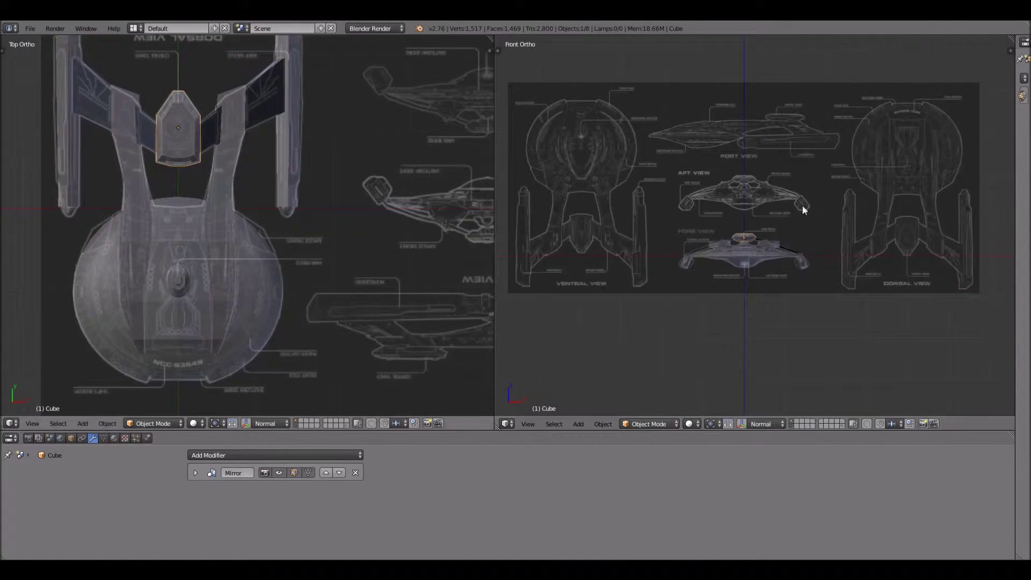
{"action": "scroll", "coordinate": [861, 207], "scroll_direction": "up", "scroll_amount": 1}
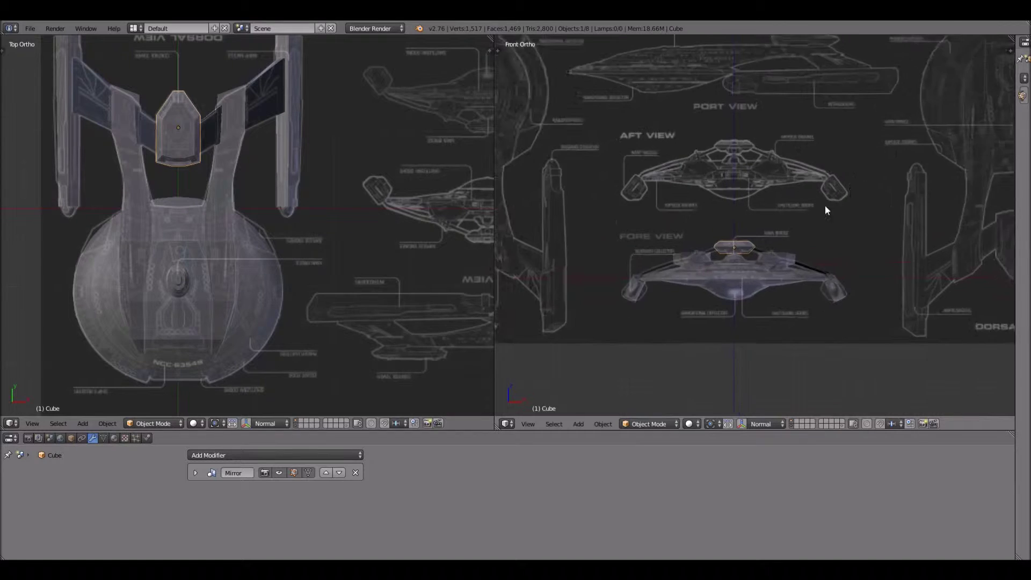
{"action": "scroll", "coordinate": [778, 220], "scroll_direction": "up", "scroll_amount": 2}
{"action": "scroll", "coordinate": [653, 238], "scroll_direction": "down", "scroll_amount": 2, "text": "ctrl"}
{"action": "scroll", "coordinate": [615, 264], "scroll_direction": "down", "scroll_amount": 4, "text": "ctrl"}
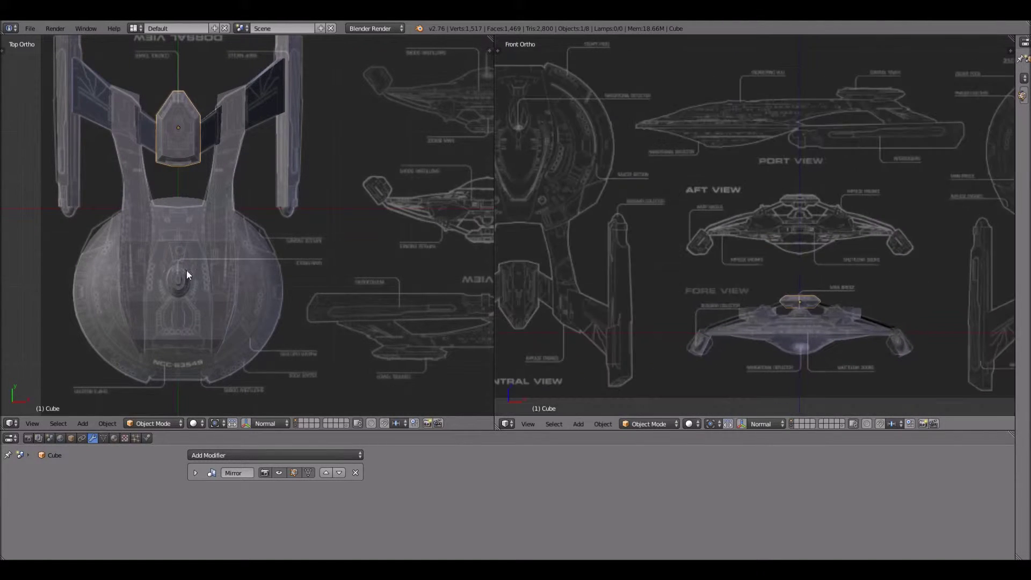
- Inspect the saucer and rear pod against the dorsal blueprint in the top view
{"action": "scroll", "coordinate": [126, 300], "scroll_direction": "up", "scroll_amount": 2}
{"action": "middle_click_drag", "start_coordinate": [232, 310], "coordinate": [424, 156], "text": "shift"}
{"action": "scroll", "coordinate": [405, 211], "scroll_direction": "up", "scroll_amount": 2}
{"action": "scroll", "coordinate": [393, 215], "scroll_direction": "down", "scroll_amount": 2}
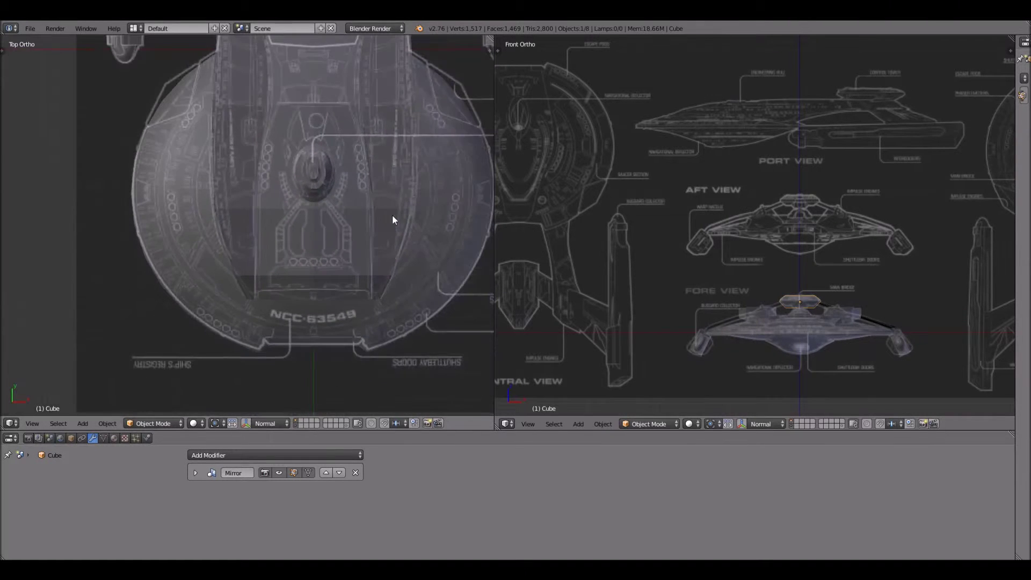
{"action": "scroll", "coordinate": [421, 134], "scroll_direction": "down", "scroll_amount": 1}
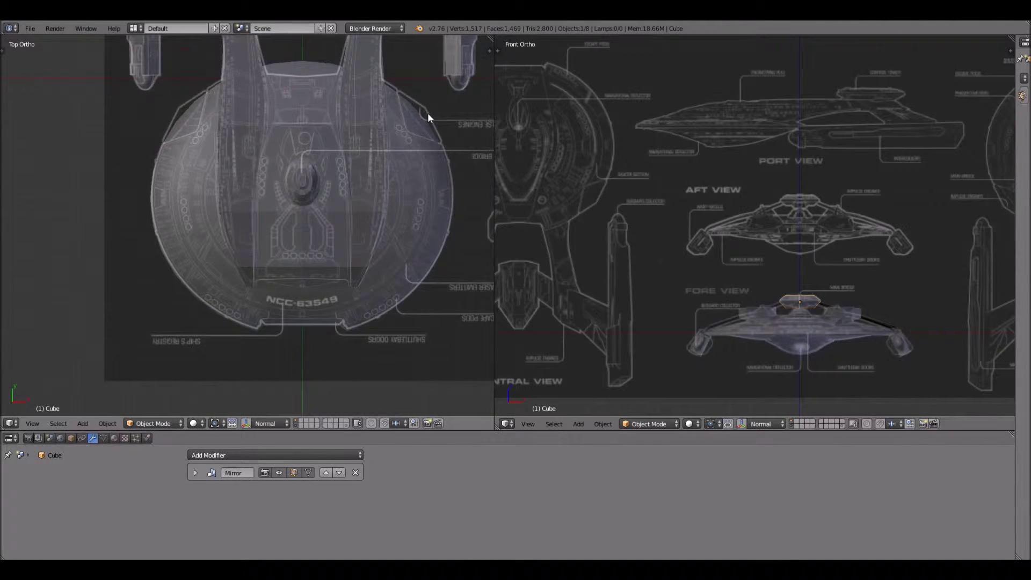
{"action": "middle_click_drag", "start_coordinate": [427, 112], "coordinate": [354, 371], "text": "shift"}
{"action": "scroll", "coordinate": [353, 371], "scroll_direction": "down", "scroll_amount": 1}
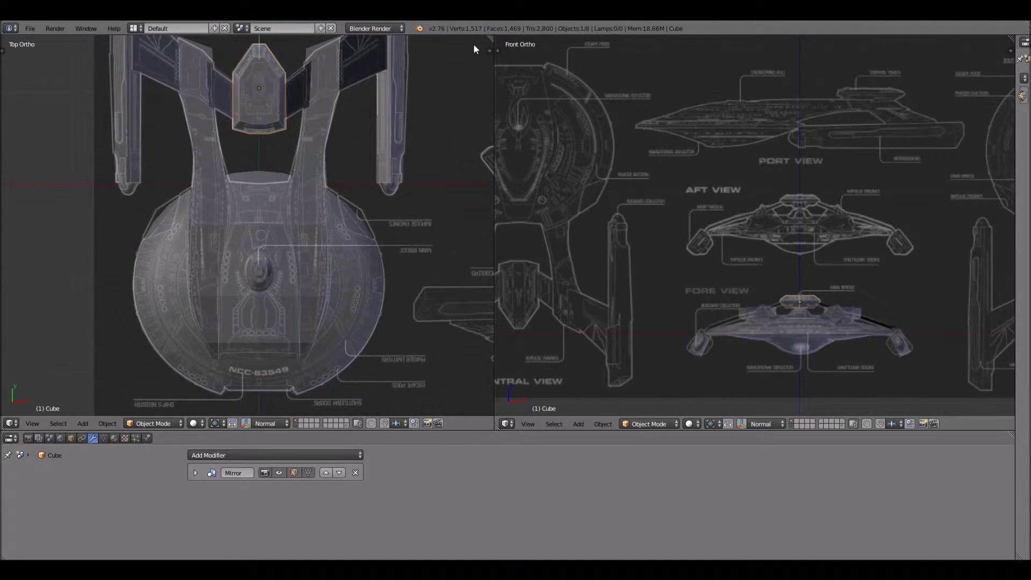
- Add akira-views.jpg as another background image in the top view
{"action": "key", "text": "n"}
{"action": "scroll", "coordinate": [422, 318], "scroll_direction": "down", "scroll_amount": 5}
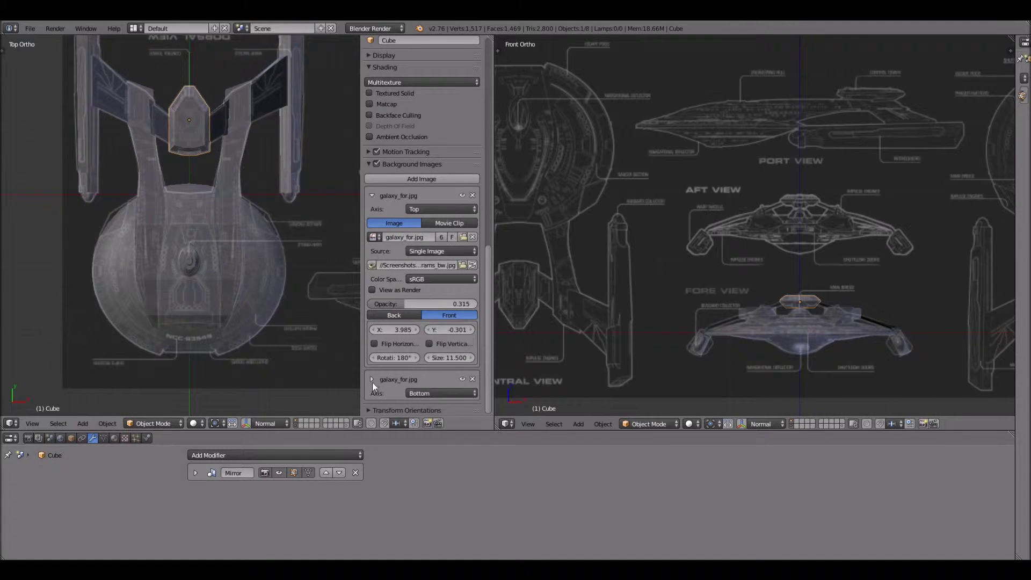
{"action": "left_click", "coordinate": [371, 196]}
{"action": "left_click", "coordinate": [427, 179]}
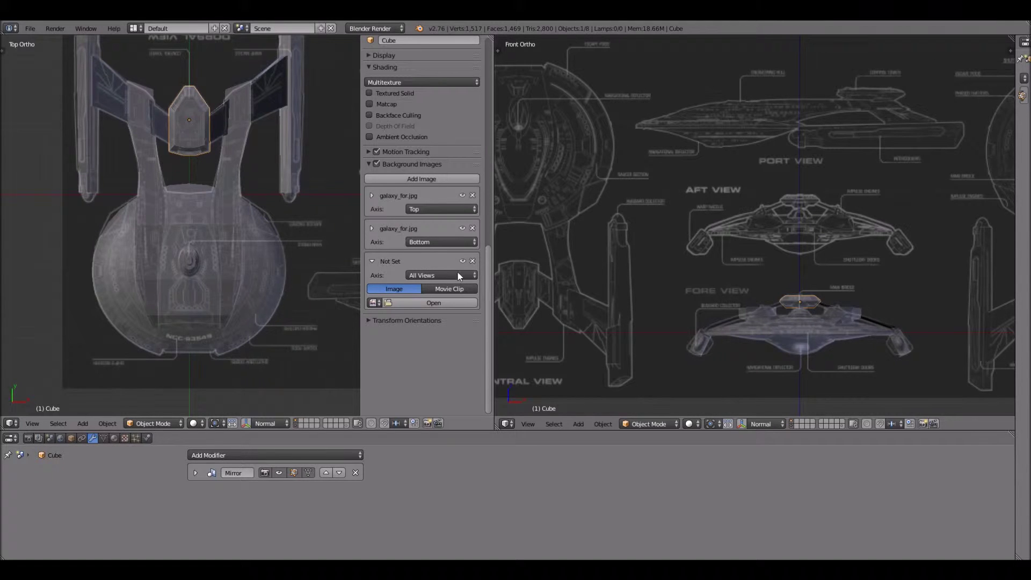
{"action": "left_click", "coordinate": [375, 303]}
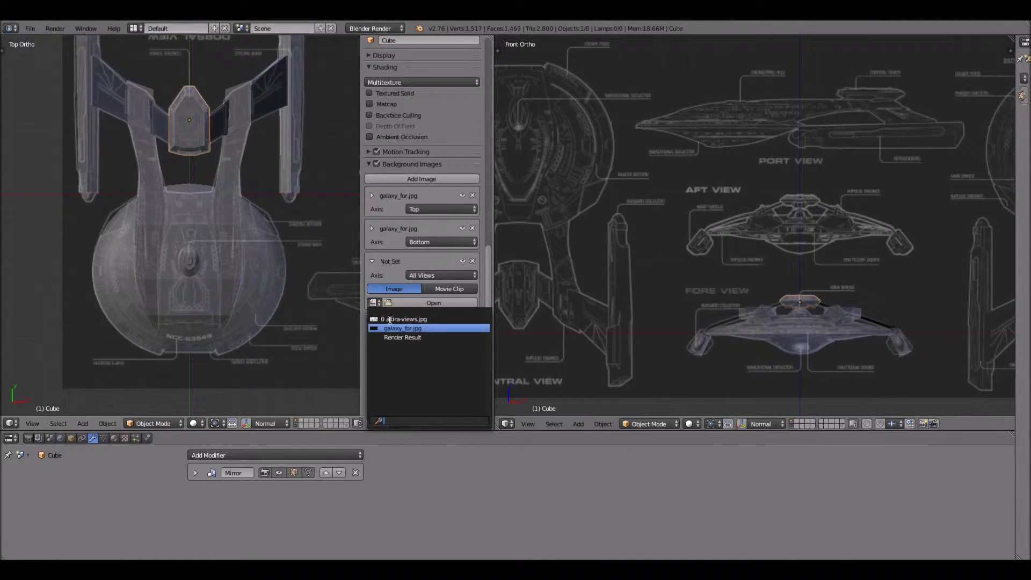
{"action": "left_click", "coordinate": [404, 319]}
- Offset the akira-views.jpg background to X -8.500 and Y 3.100 so it sits beside the model
{"action": "scroll", "coordinate": [140, 166], "scroll_direction": "down", "scroll_amount": 6}
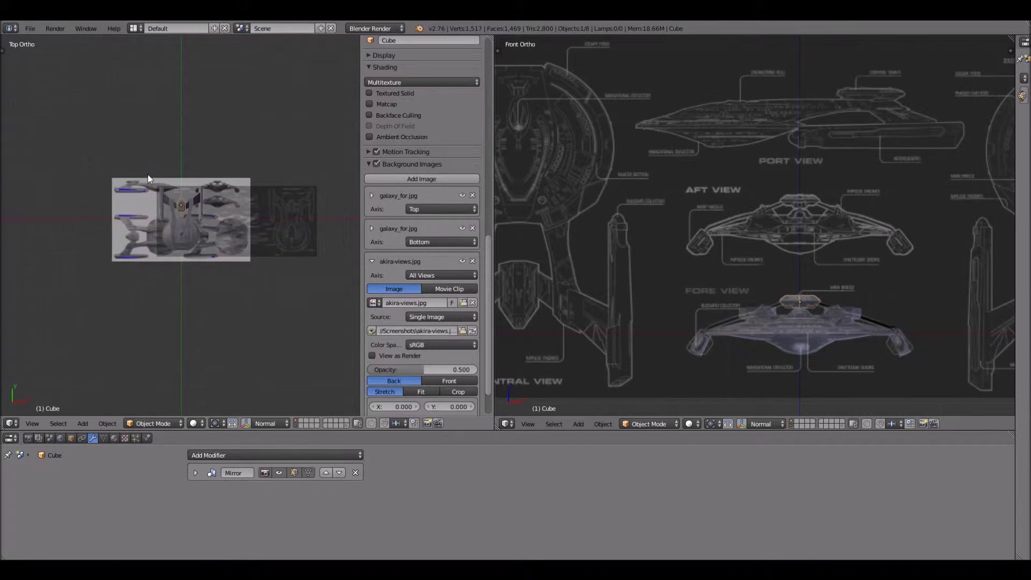
{"action": "scroll", "coordinate": [120, 212], "scroll_direction": "up", "scroll_amount": 4}
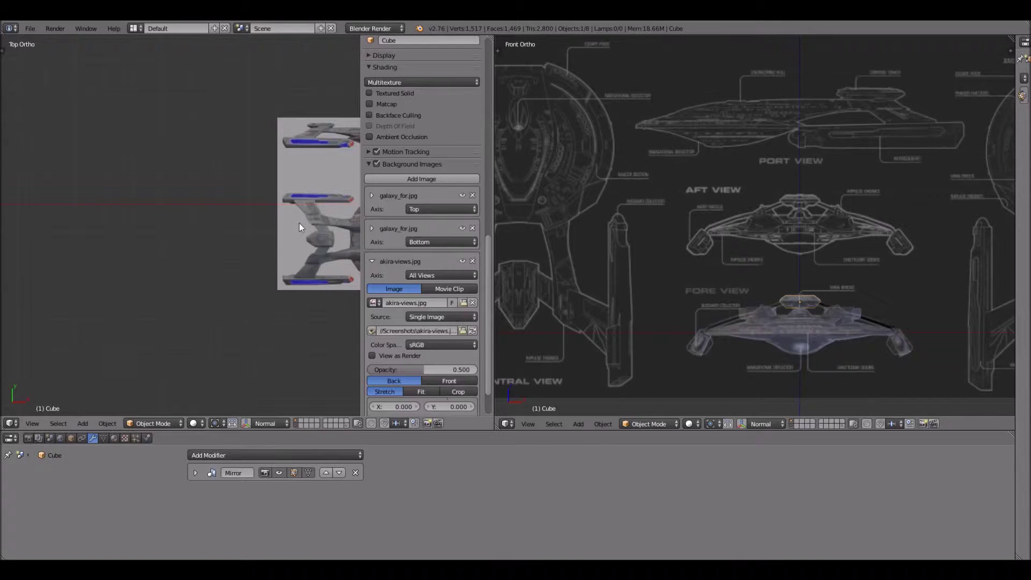
{"action": "left_click_drag", "start_coordinate": [445, 406], "coordinate": [472, 407]}
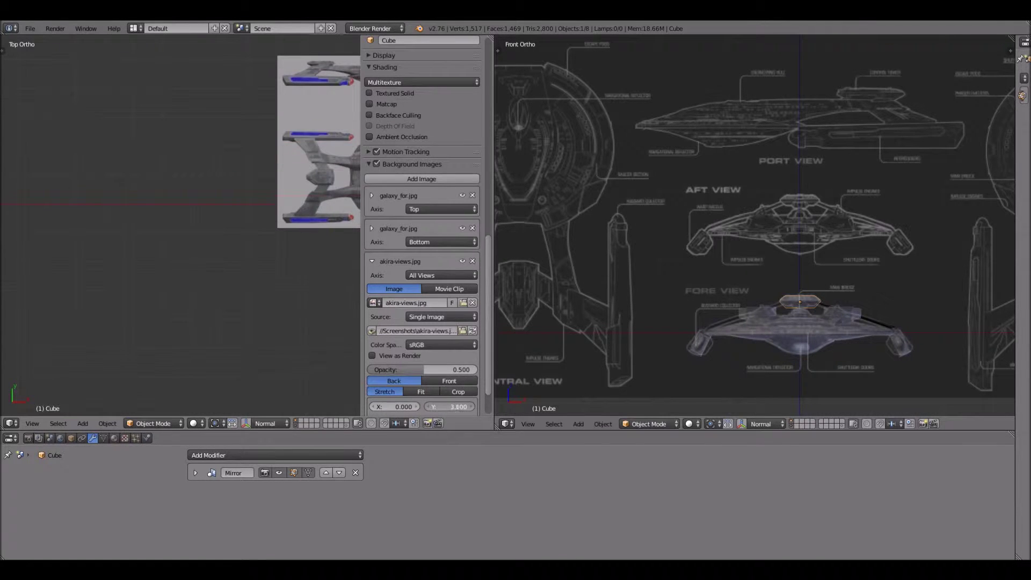
{"action": "left_click_drag", "start_coordinate": [395, 407], "coordinate": [355, 407]}
{"action": "scroll", "coordinate": [252, 139], "scroll_direction": "up", "scroll_amount": 2, "text": "shift"}
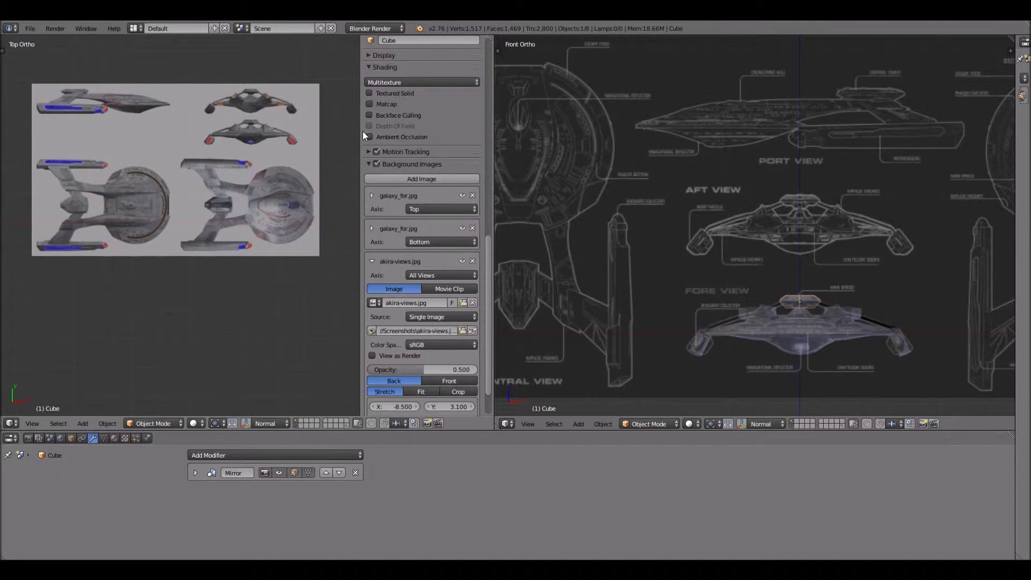
{"action": "key", "text": "n"}
- Examine the ship's underside in the akira-views.jpg reference, especially the saucer's central hull and deflector area
{"action": "scroll", "coordinate": [404, 171], "scroll_direction": "up", "scroll_amount": 4}
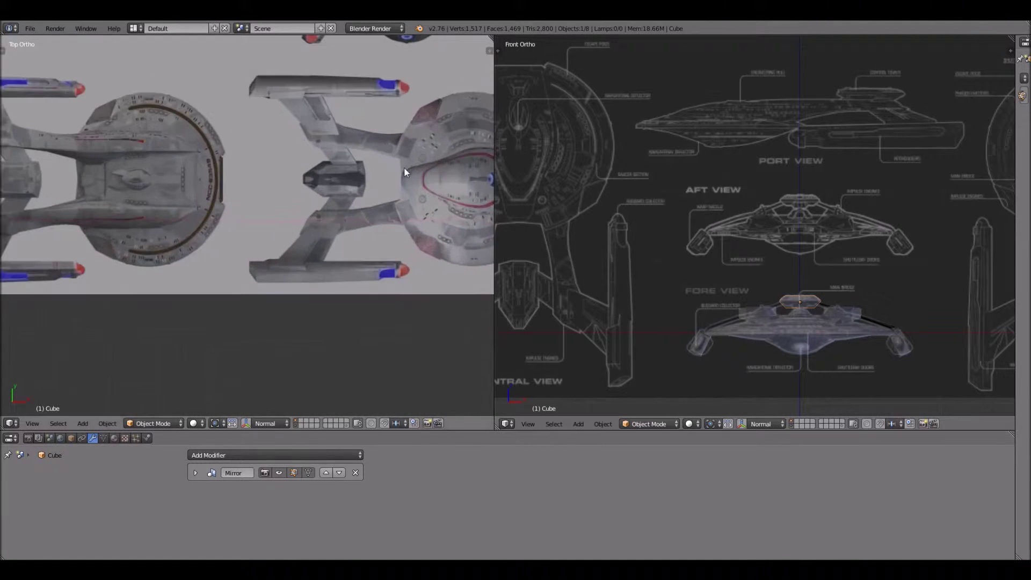
{"action": "scroll", "coordinate": [442, 130], "scroll_direction": "down", "scroll_amount": 4}
{"action": "scroll", "coordinate": [298, 189], "scroll_direction": "up", "scroll_amount": 1}
{"action": "scroll", "coordinate": [300, 189], "scroll_direction": "down", "scroll_amount": 2}
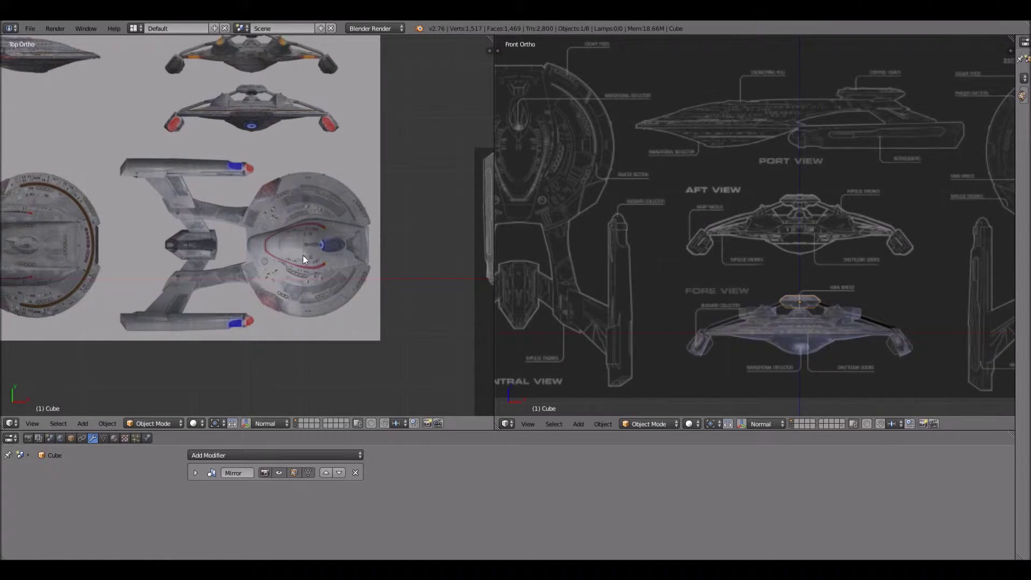
{"action": "scroll", "coordinate": [303, 255], "scroll_direction": "up", "scroll_amount": 3}
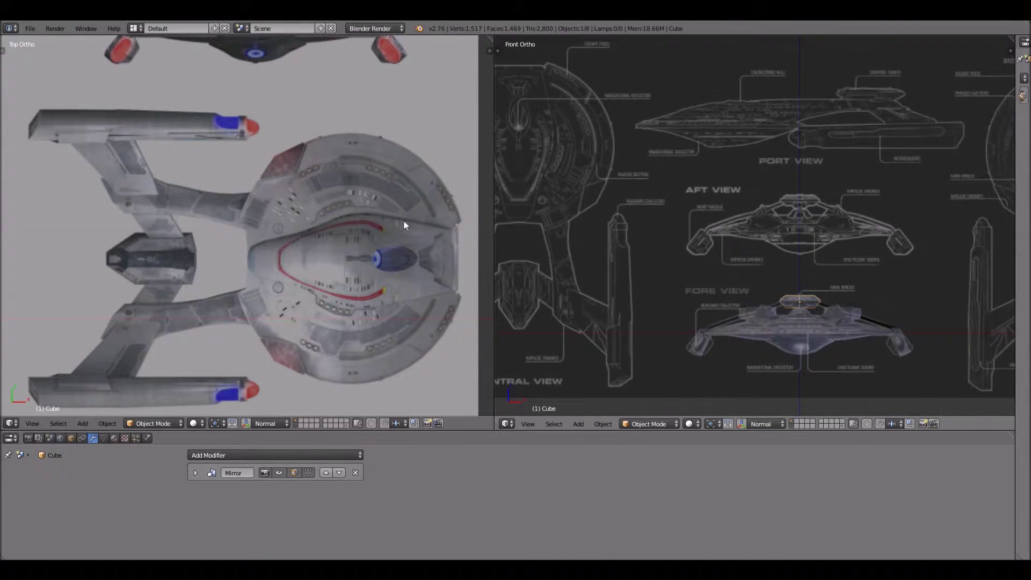
{"action": "scroll", "coordinate": [424, 199], "scroll_direction": "down", "scroll_amount": 4}
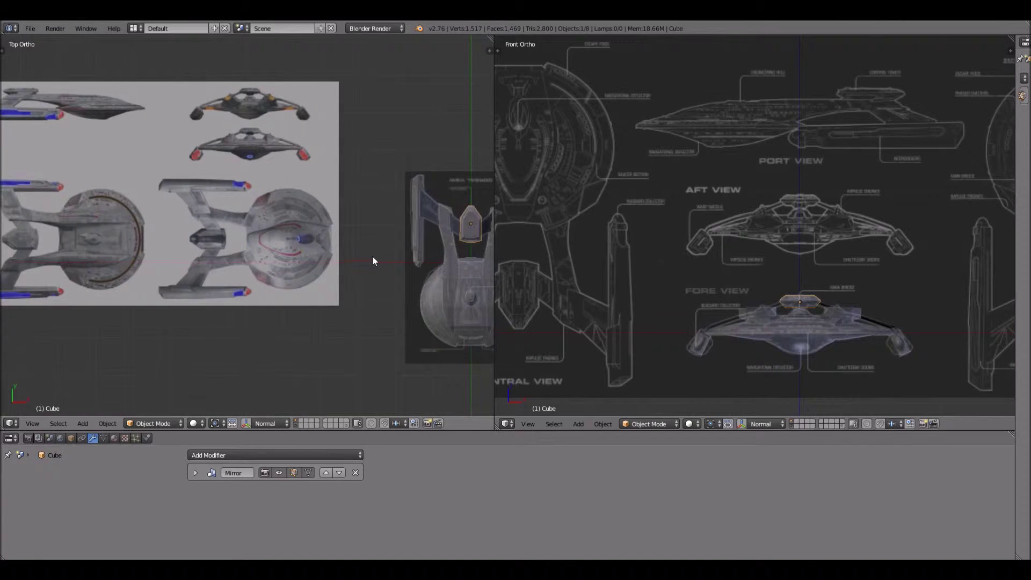
{"action": "scroll", "coordinate": [279, 264], "scroll_direction": "up", "scroll_amount": 5}
{"action": "scroll", "coordinate": [245, 247], "scroll_direction": "up", "scroll_amount": 1}
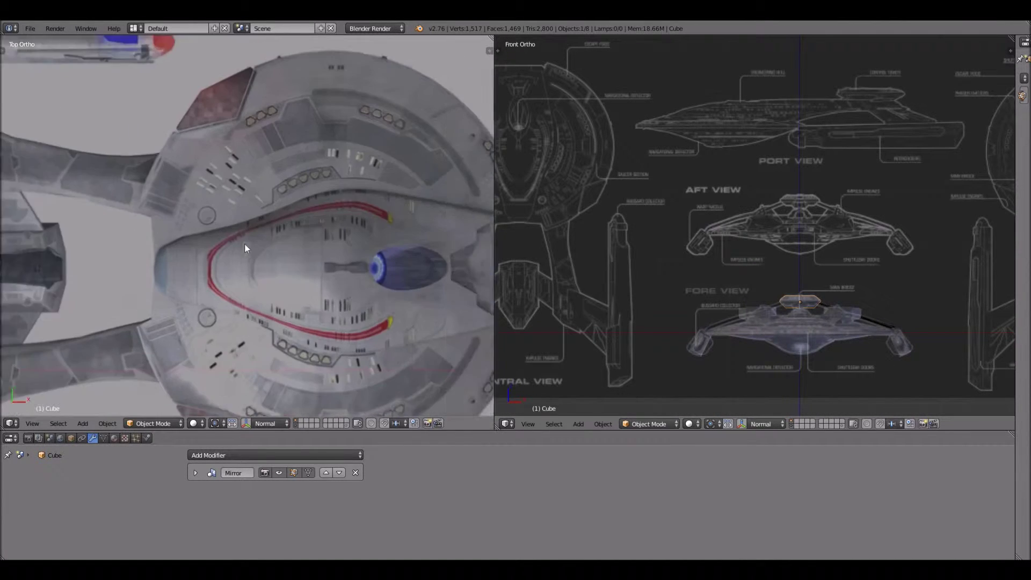
{"action": "middle_click_drag", "start_coordinate": [245, 248], "coordinate": [208, 253], "text": "shift"}
{"action": "scroll", "coordinate": [251, 143], "scroll_direction": "down", "scroll_amount": 4}
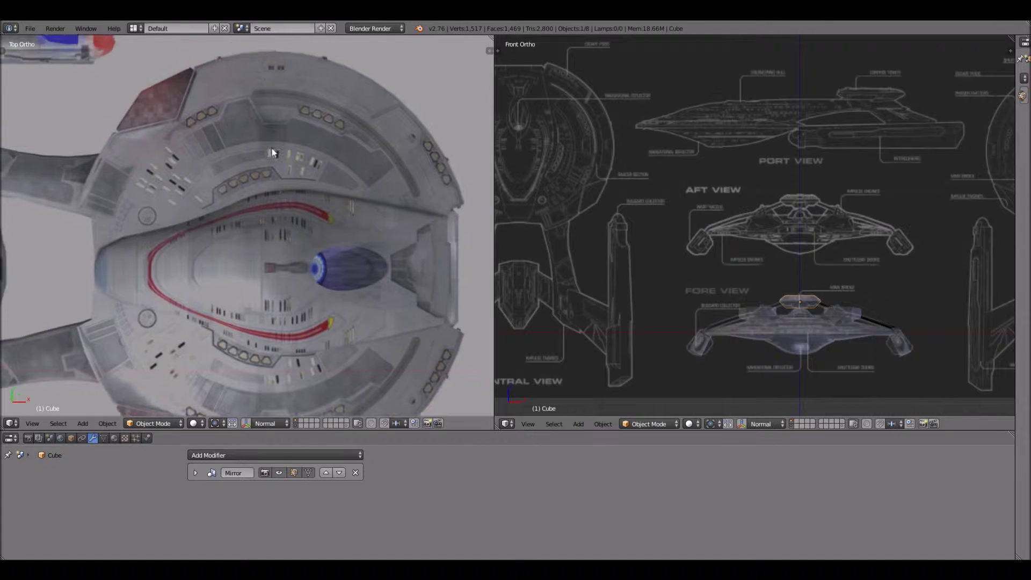
{"action": "scroll", "coordinate": [197, 175], "scroll_direction": "up", "scroll_amount": 2}
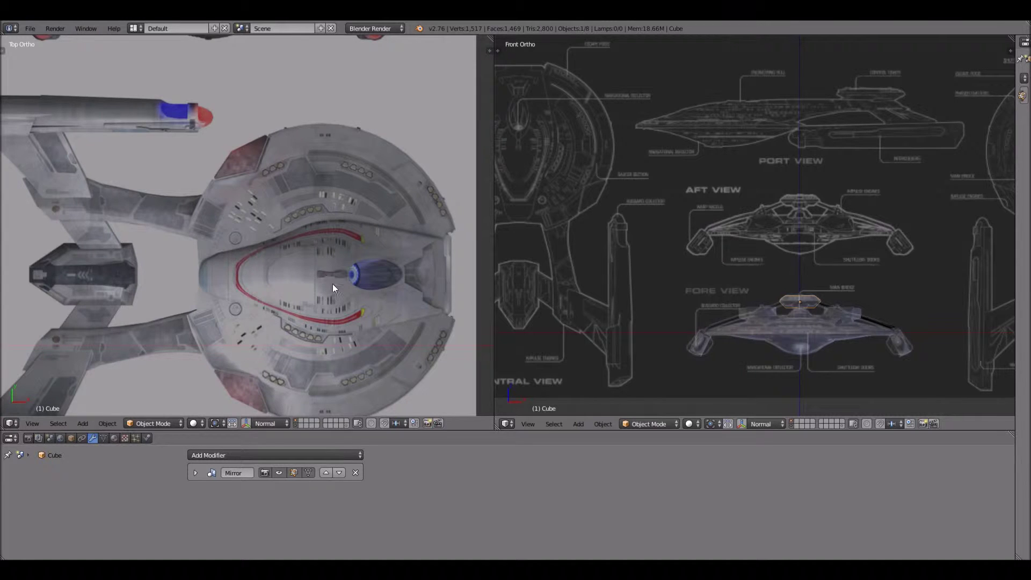
{"action": "scroll", "coordinate": [419, 253], "scroll_direction": "down", "scroll_amount": 3}
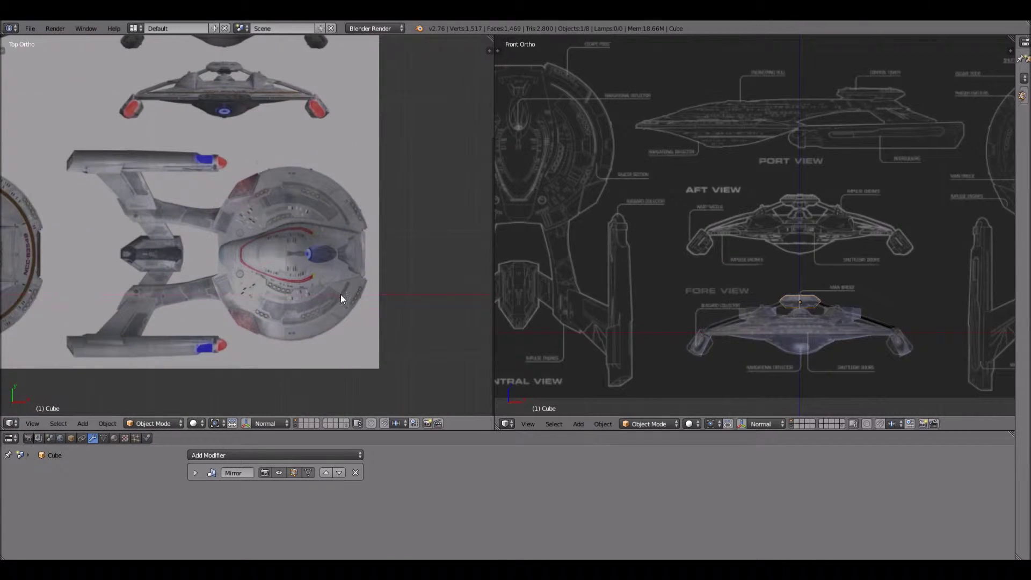
{"action": "scroll", "coordinate": [279, 298], "scroll_direction": "up", "scroll_amount": 5}
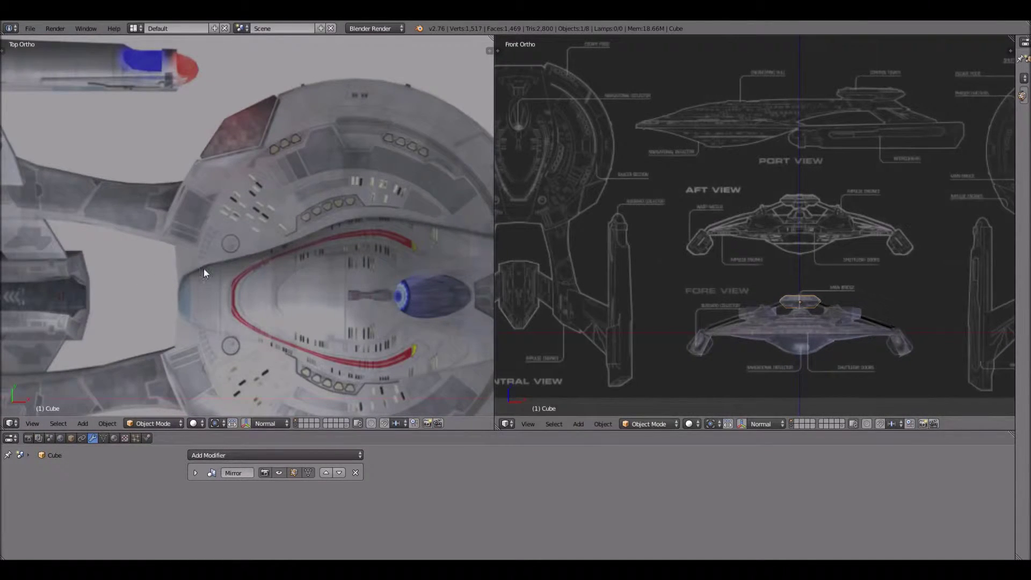
- Examine the fore and aft views in the akira-views.jpg reference, including the deflector at the underside of the hull
{"action": "scroll", "coordinate": [215, 249], "scroll_direction": "down", "scroll_amount": 4}
{"action": "scroll", "coordinate": [192, 276], "scroll_direction": "up", "scroll_amount": 4}
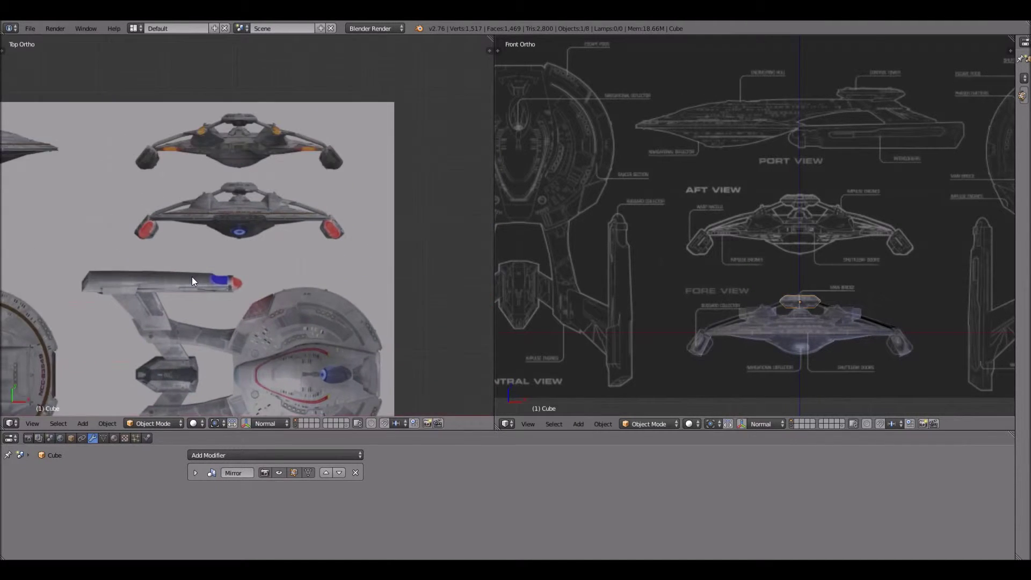
{"action": "scroll", "coordinate": [192, 278], "scroll_direction": "up", "scroll_amount": 2}
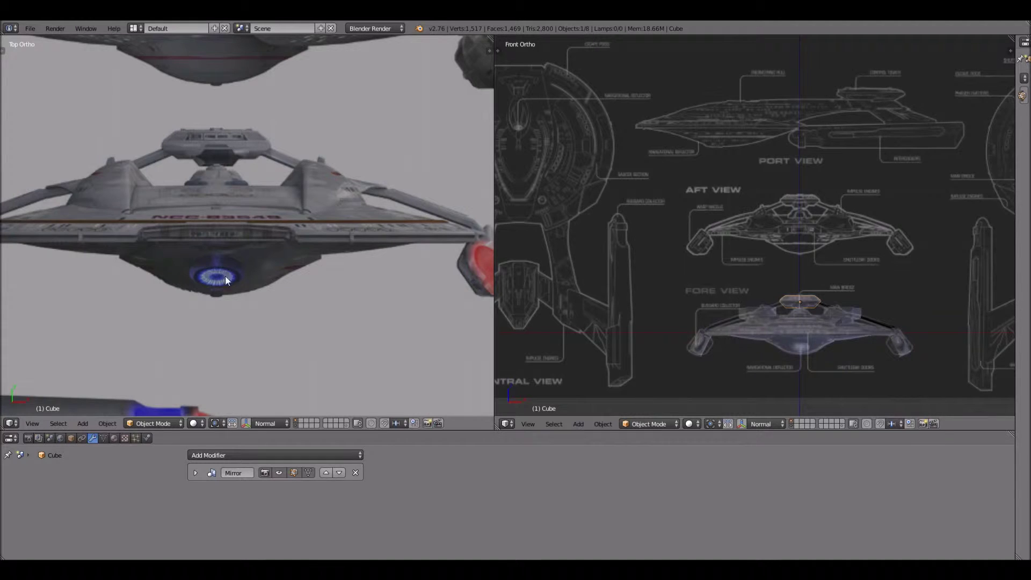
{"action": "scroll", "coordinate": [247, 253], "scroll_direction": "down", "scroll_amount": 3}
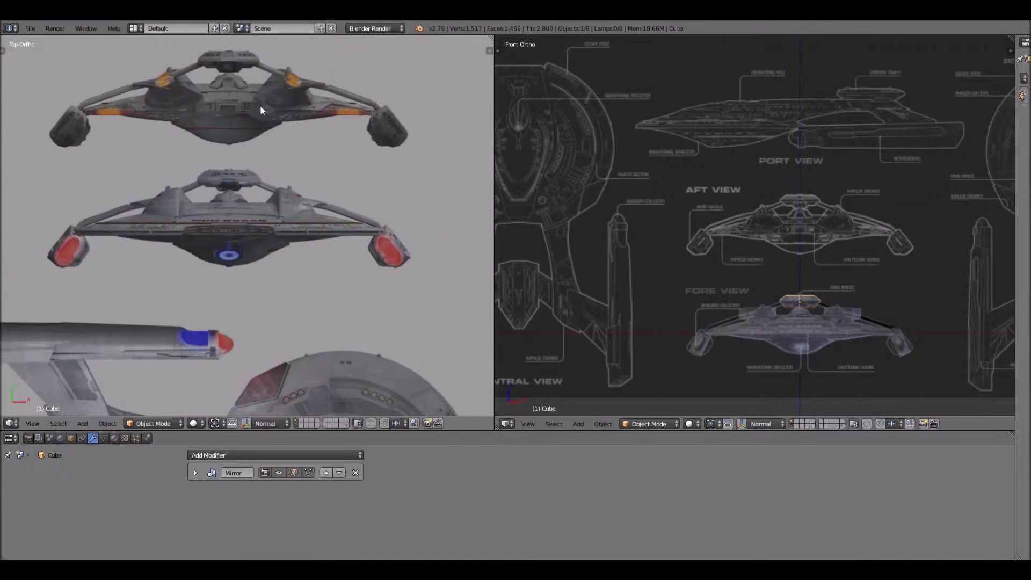
{"action": "scroll", "coordinate": [220, 223], "scroll_direction": "down", "scroll_amount": 4}
{"action": "middle_click_drag", "start_coordinate": [188, 278], "coordinate": [321, 156], "text": "shift"}
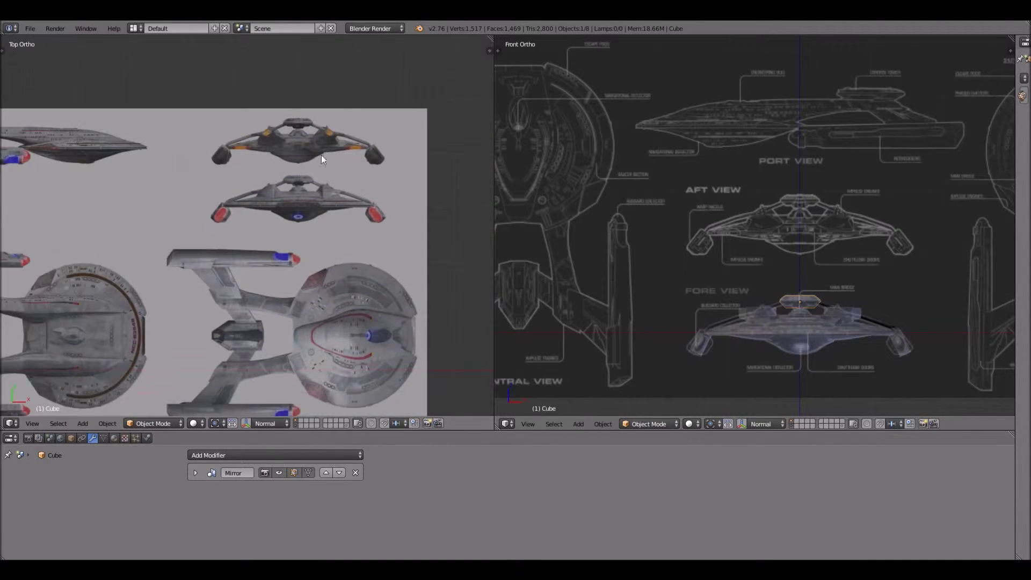
{"action": "scroll", "coordinate": [172, 220], "scroll_direction": "up", "scroll_amount": 2}
{"action": "scroll", "coordinate": [173, 219], "scroll_direction": "down", "scroll_amount": 1}
{"action": "middle_click_drag", "start_coordinate": [203, 146], "coordinate": [202, 188], "text": "shift"}
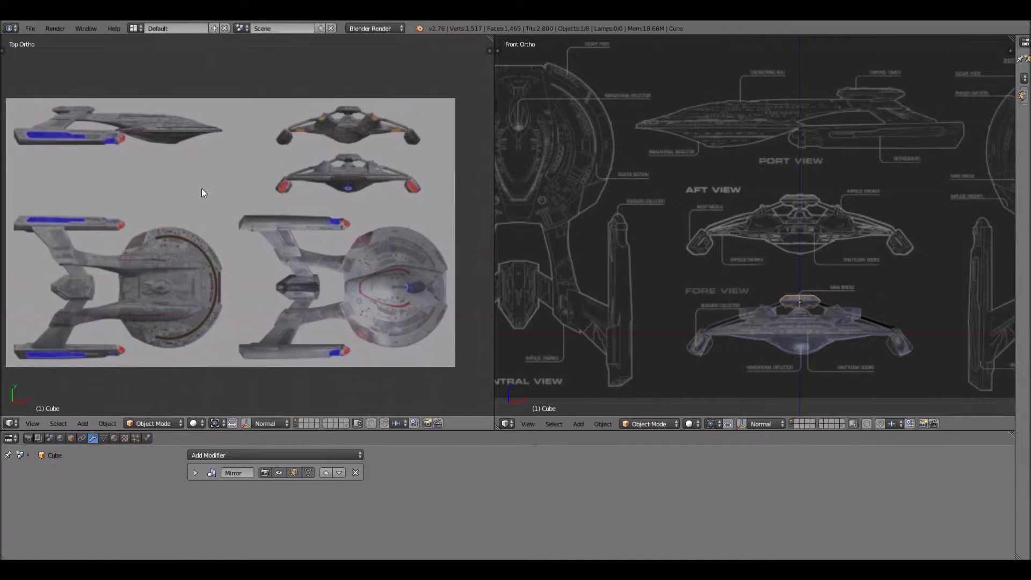
- Examine the rear pod, pylons and dorsal saucer surface in the akira-views.jpg reference
{"action": "scroll", "coordinate": [252, 266], "scroll_direction": "up", "scroll_amount": 3}
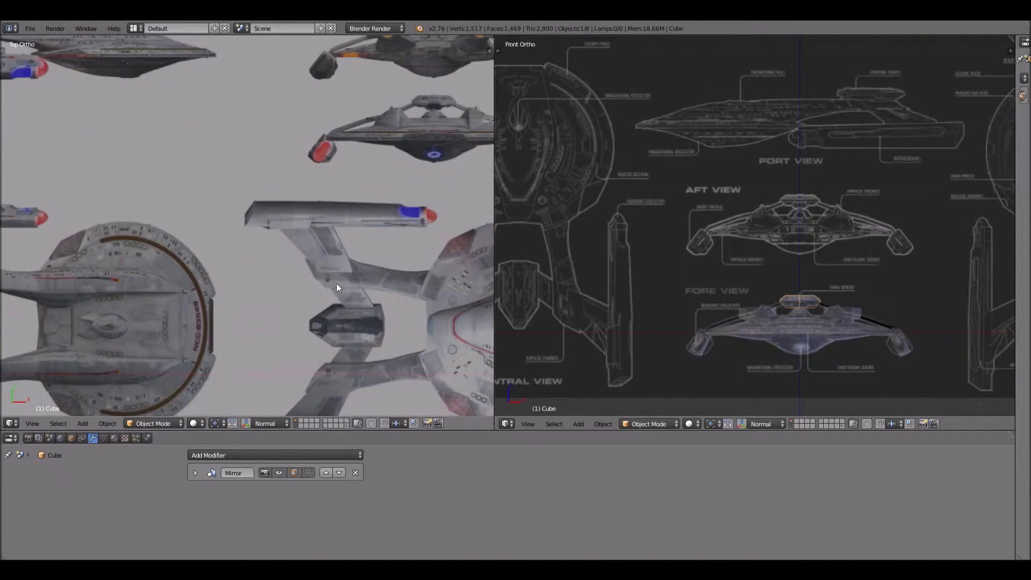
{"action": "scroll", "coordinate": [344, 293], "scroll_direction": "up", "scroll_amount": 3}
{"action": "middle_click_drag", "start_coordinate": [352, 293], "coordinate": [188, 225], "text": "shift"}
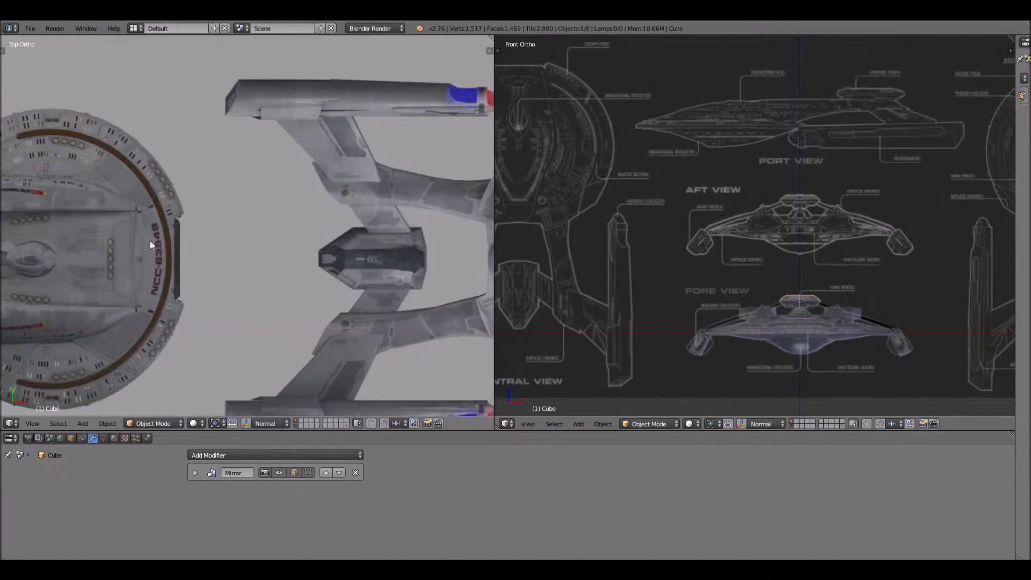
{"action": "middle_click_drag", "start_coordinate": [130, 255], "coordinate": [253, 224], "text": "shift"}
{"action": "scroll", "coordinate": [204, 197], "scroll_direction": "up", "scroll_amount": 2}
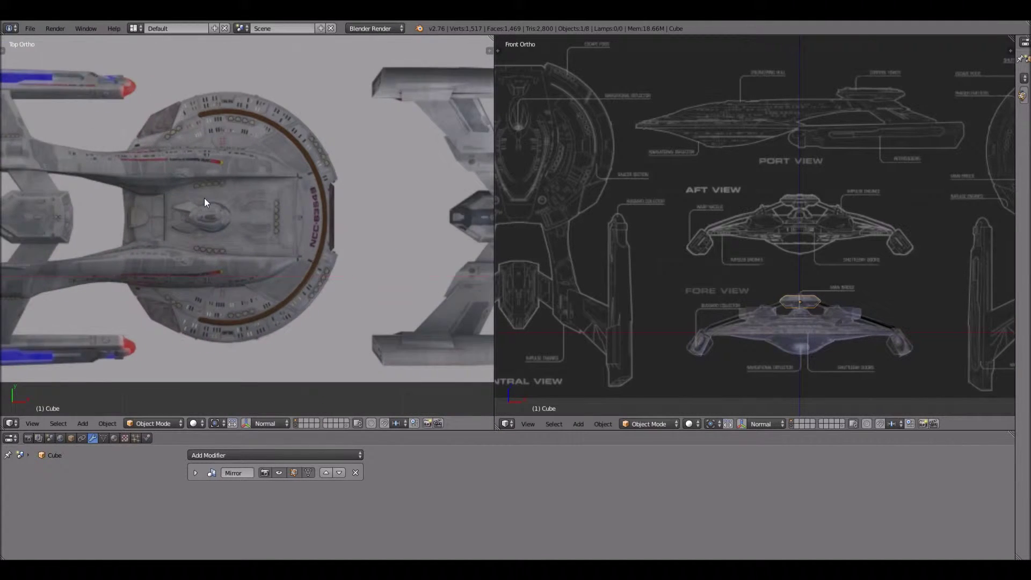
{"action": "scroll", "coordinate": [204, 198], "scroll_direction": "up", "scroll_amount": 1}
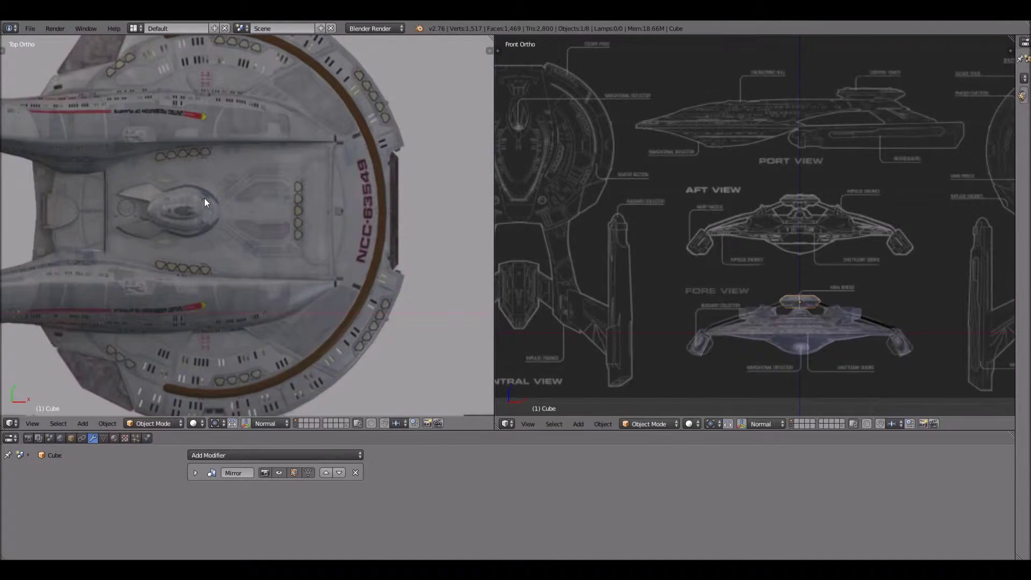
{"action": "scroll", "coordinate": [204, 198], "scroll_direction": "down", "scroll_amount": 5}
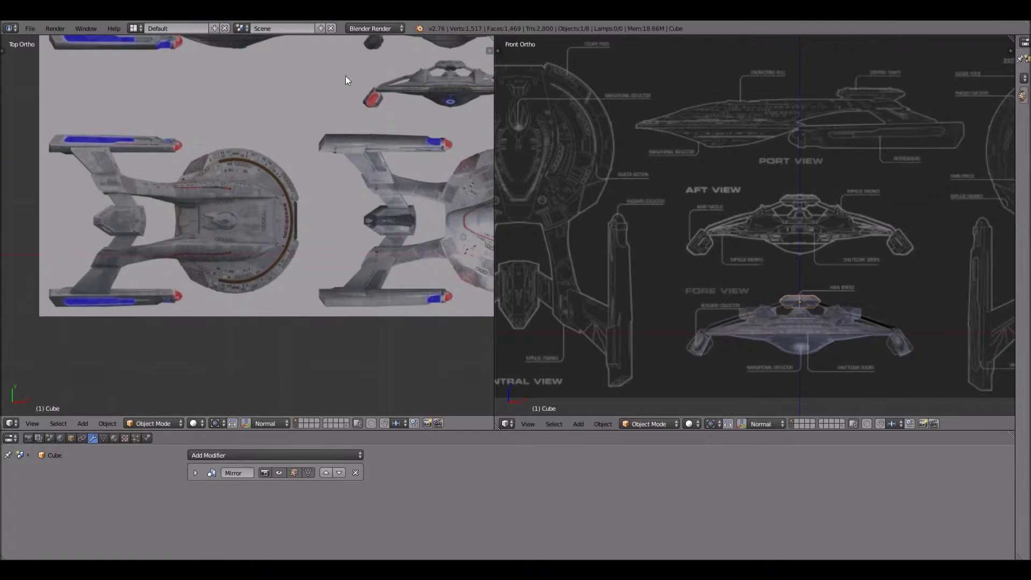
- Compare the lower hull in the reference's fore view with the central hull and deflector in its ventral view
{"action": "scroll", "coordinate": [291, 162], "scroll_direction": "down", "scroll_amount": 1}
{"action": "middle_click_drag", "start_coordinate": [291, 162], "coordinate": [208, 192], "text": "shift"}
{"action": "scroll", "coordinate": [225, 280], "scroll_direction": "up", "scroll_amount": 6}
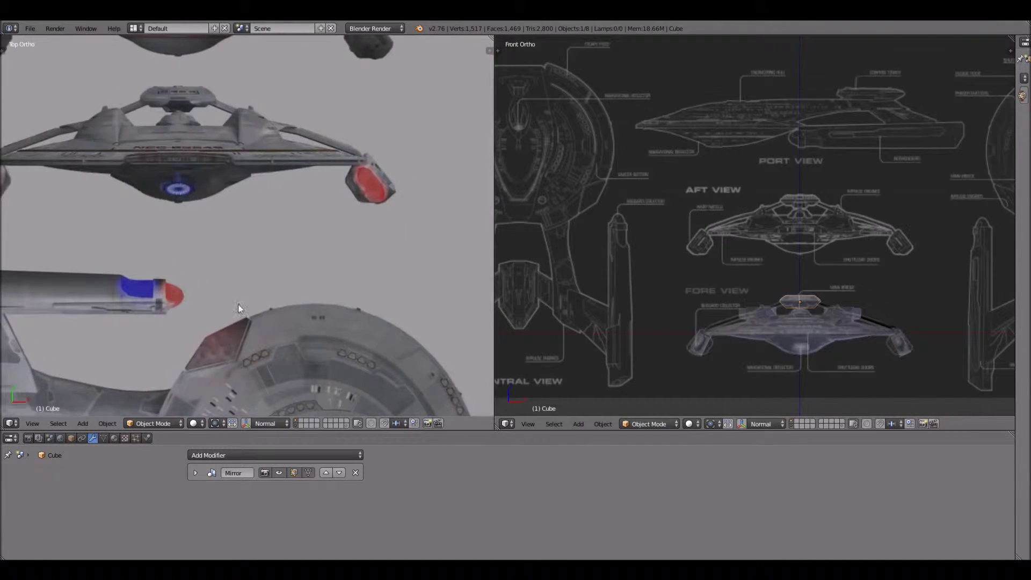
{"action": "scroll", "coordinate": [278, 342], "scroll_direction": "down", "scroll_amount": 2}
{"action": "middle_click_drag", "start_coordinate": [302, 194], "coordinate": [312, 141], "text": "shift"}
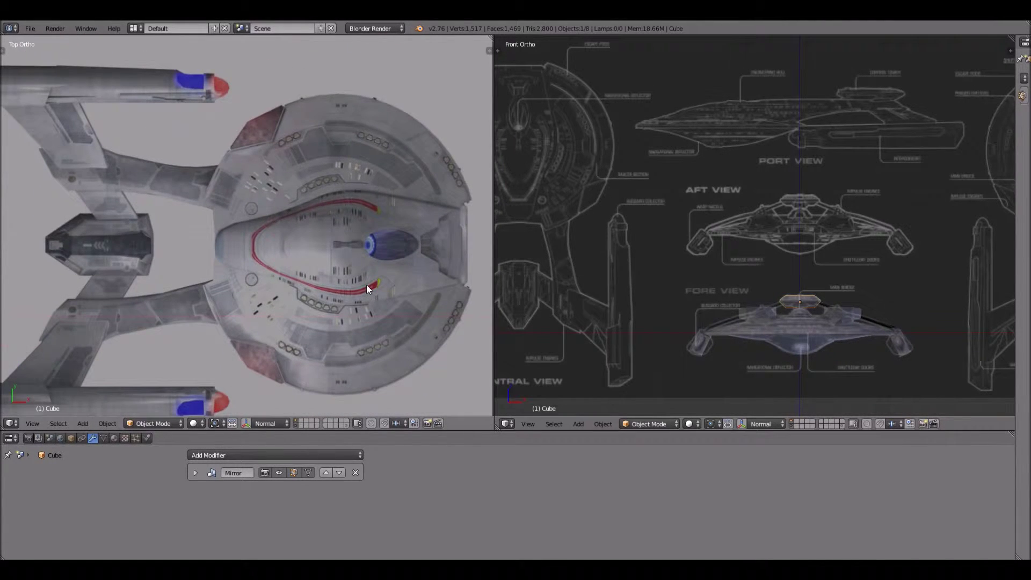
{"action": "middle_click_drag", "start_coordinate": [306, 263], "coordinate": [214, 221], "text": "shift"}
{"action": "scroll", "coordinate": [219, 230], "scroll_direction": "up", "scroll_amount": 3}
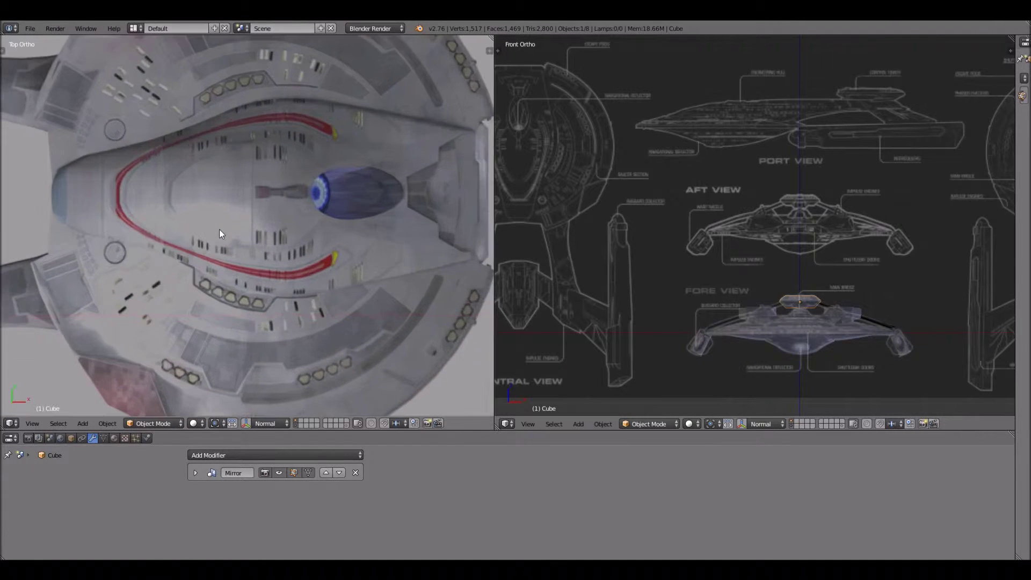
{"action": "scroll", "coordinate": [219, 230], "scroll_direction": "down", "scroll_amount": 5}
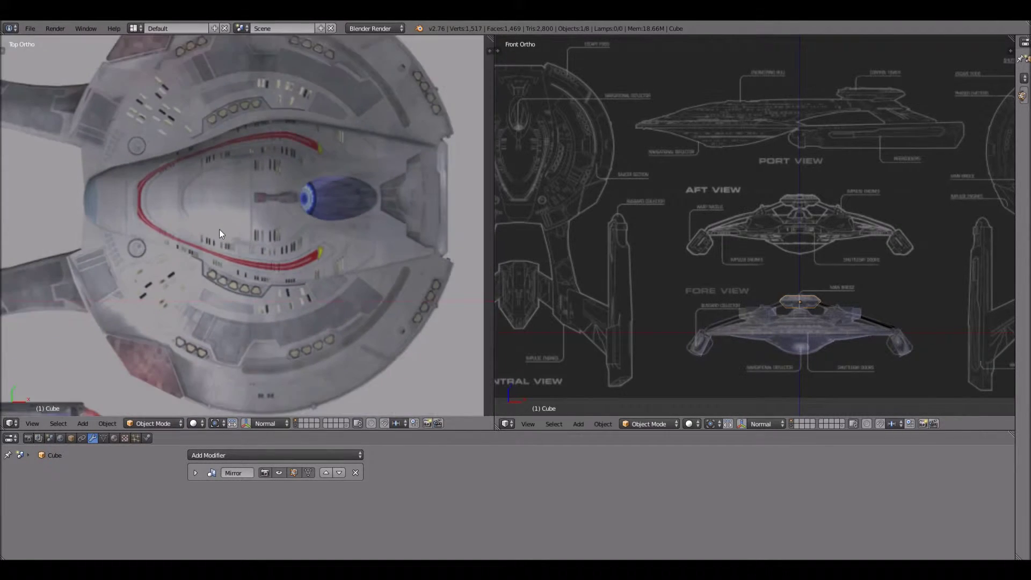
{"action": "middle_click_drag", "start_coordinate": [219, 215], "coordinate": [256, 234], "text": "shift"}
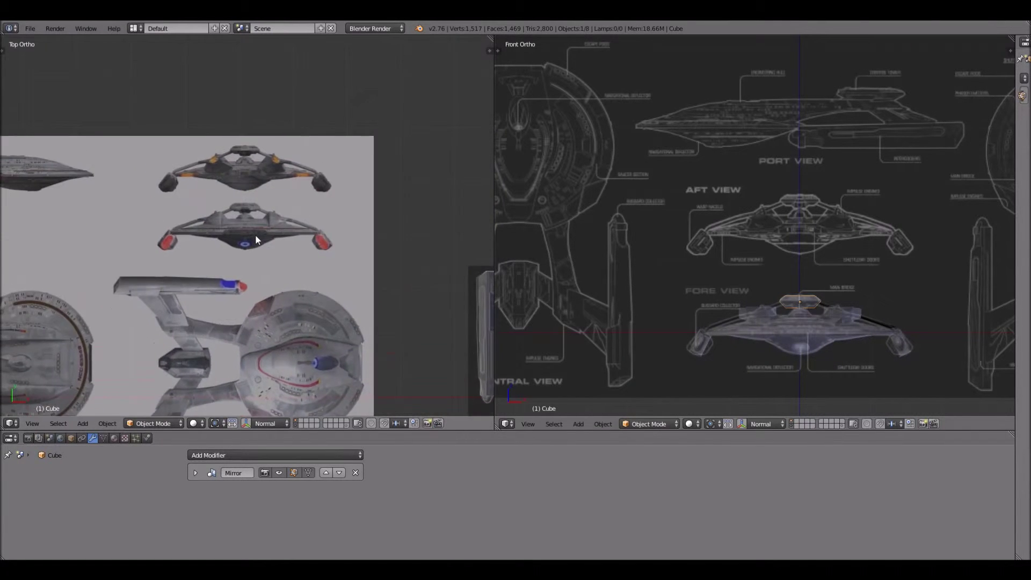
- Inspect the lower hull bulge in the reference's aft view and compare it with the fore view
{"action": "scroll", "coordinate": [256, 234], "scroll_direction": "up", "scroll_amount": 4}
{"action": "scroll", "coordinate": [262, 174], "scroll_direction": "up", "scroll_amount": 2}
{"action": "middle_click_drag", "start_coordinate": [276, 126], "coordinate": [217, 210], "text": "shift"}
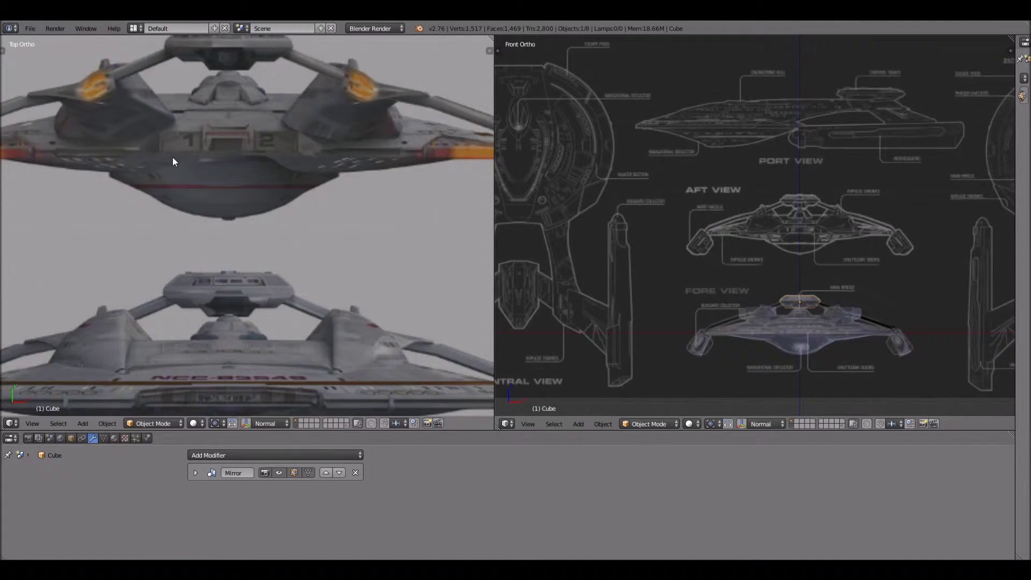
{"action": "scroll", "coordinate": [286, 223], "scroll_direction": "down", "scroll_amount": 4}
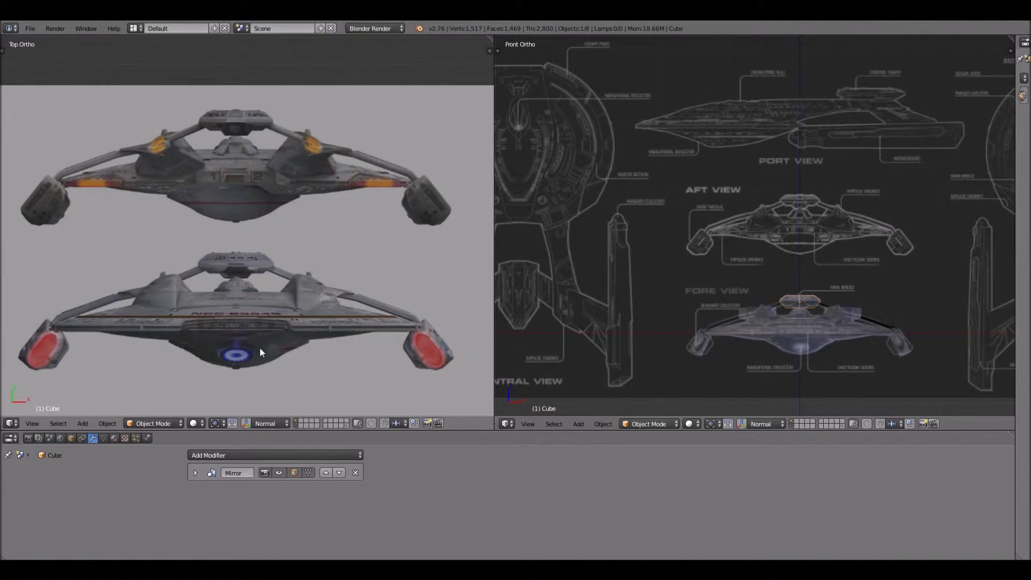
{"action": "scroll", "coordinate": [259, 353], "scroll_direction": "down", "scroll_amount": 5}
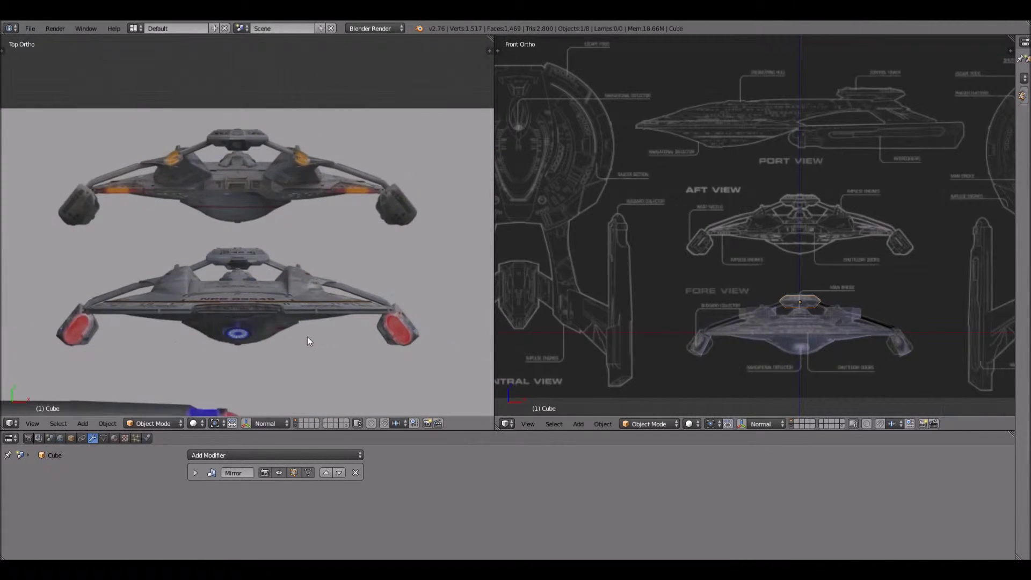
{"action": "middle_click_drag", "start_coordinate": [313, 243], "coordinate": [297, 174], "text": "shift"}
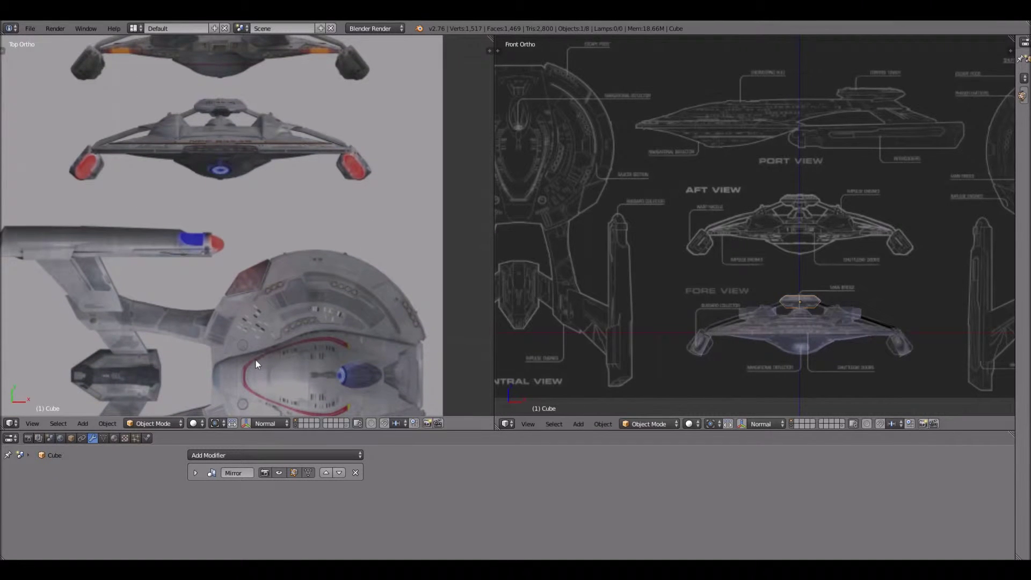
- Orbit the model to show the saucer's underside and compare its central hull with the ventral reference
{"action": "middle_click_drag", "start_coordinate": [329, 348], "coordinate": [279, 223], "text": "shift"}
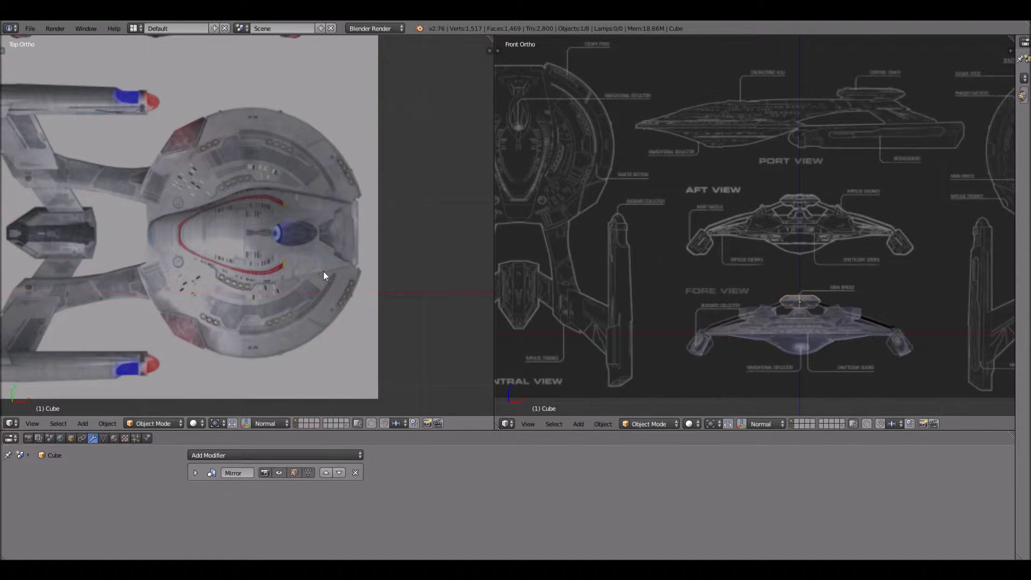
{"action": "scroll", "coordinate": [304, 279], "scroll_direction": "up", "scroll_amount": 5}
{"action": "scroll", "coordinate": [305, 283], "scroll_direction": "down", "scroll_amount": 2}
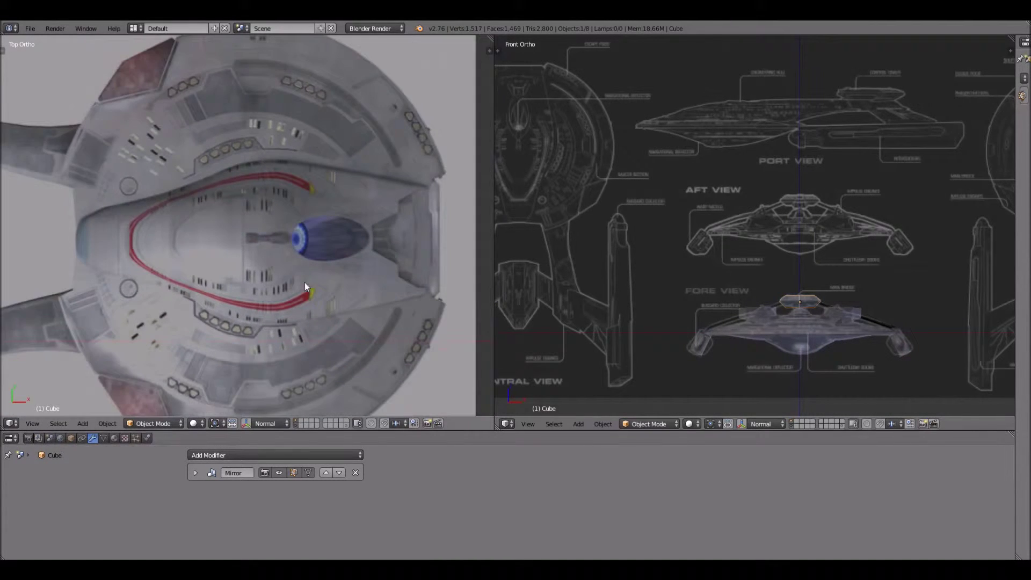
{"action": "scroll", "coordinate": [297, 276], "scroll_direction": "down", "scroll_amount": 1}
{"action": "scroll", "coordinate": [712, 316], "scroll_direction": "down", "scroll_amount": 2}
{"action": "middle_click_drag", "start_coordinate": [857, 345], "coordinate": [766, 246]}
{"action": "scroll", "coordinate": [794, 281], "scroll_direction": "up", "scroll_amount": 4}
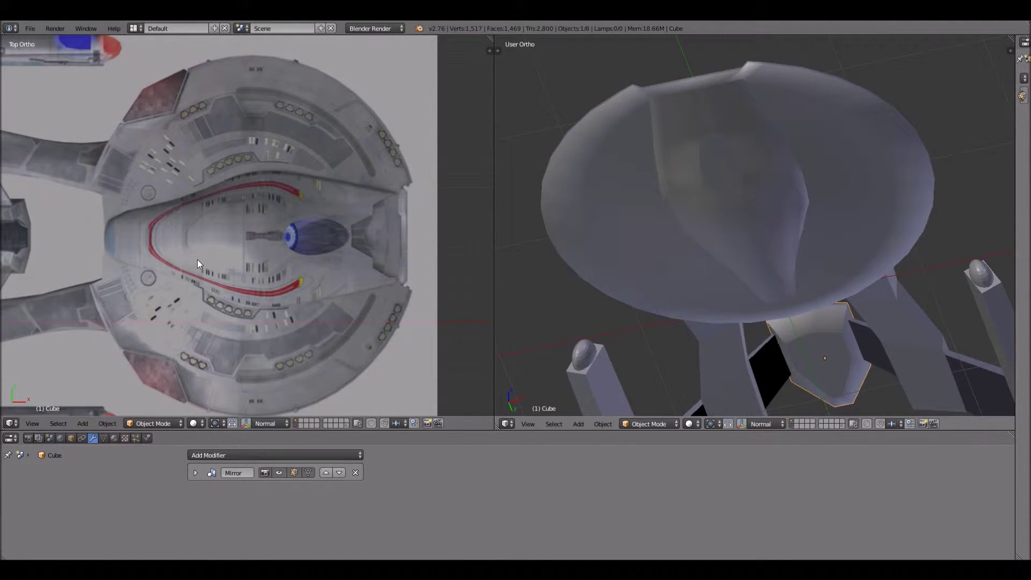
- Examine the red stripe, window rows and deflector on the central hull of the ventral reference
{"action": "scroll", "coordinate": [203, 264], "scroll_direction": "down", "scroll_amount": 2}
{"action": "scroll", "coordinate": [235, 291], "scroll_direction": "up", "scroll_amount": 5}
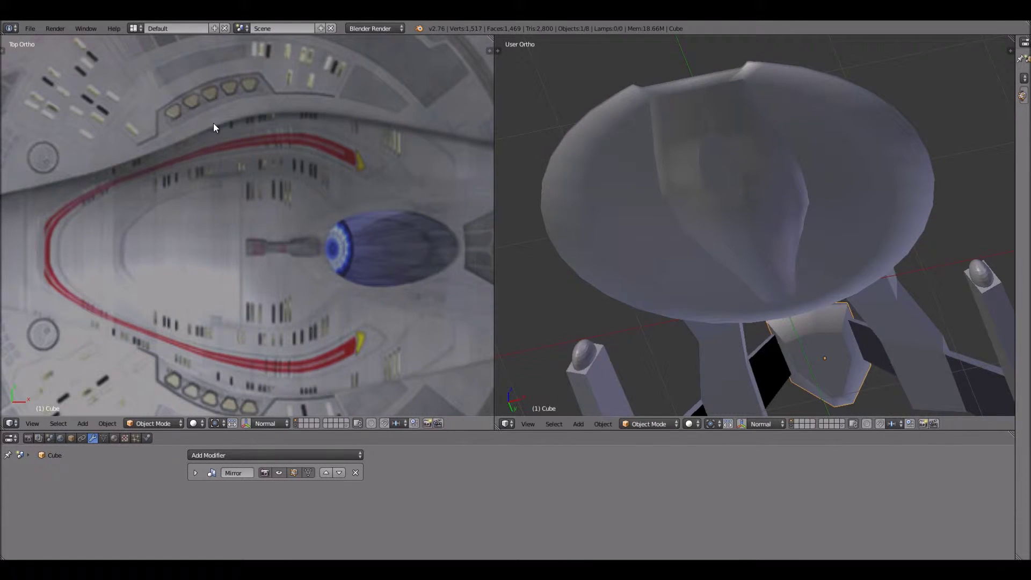
{"action": "middle_click_drag", "start_coordinate": [253, 292], "coordinate": [237, 197], "text": "shift"}
{"action": "scroll", "coordinate": [293, 292], "scroll_direction": "up", "scroll_amount": 1}
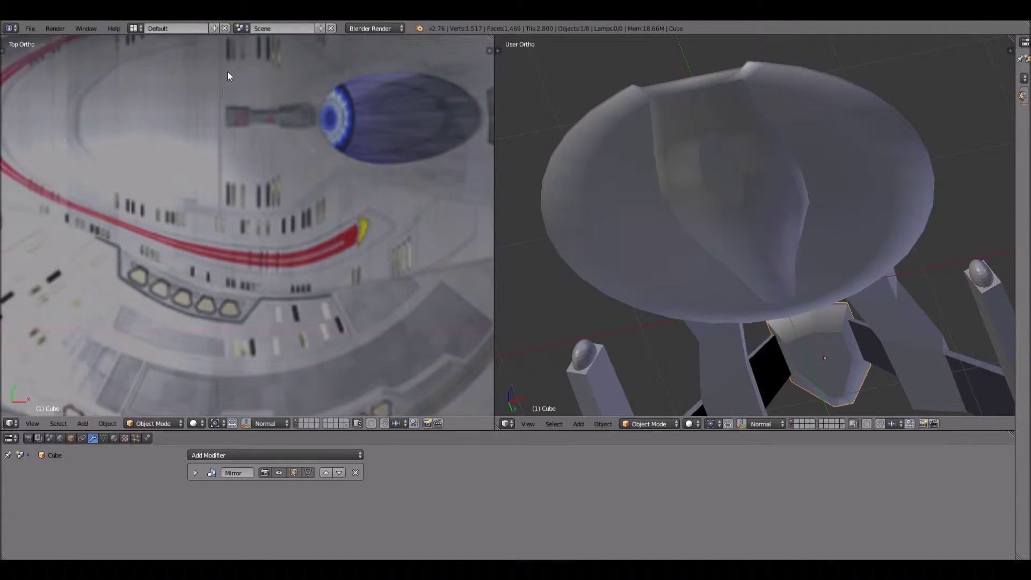
{"action": "scroll", "coordinate": [223, 77], "scroll_direction": "down", "scroll_amount": 2}
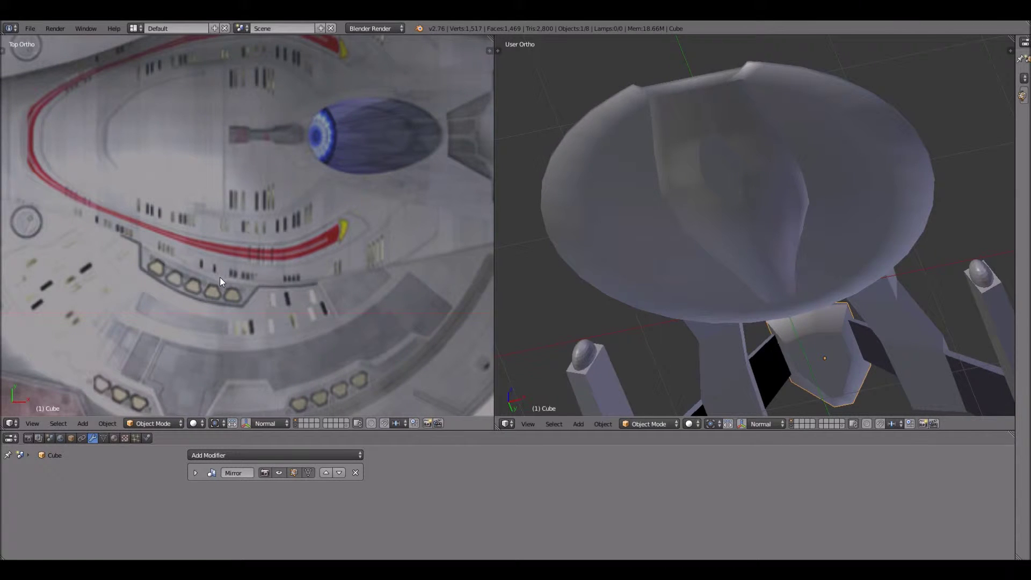
{"action": "middle_click_drag", "start_coordinate": [233, 181], "coordinate": [244, 255], "text": "shift"}
{"action": "scroll", "coordinate": [244, 256], "scroll_direction": "down", "scroll_amount": 2}
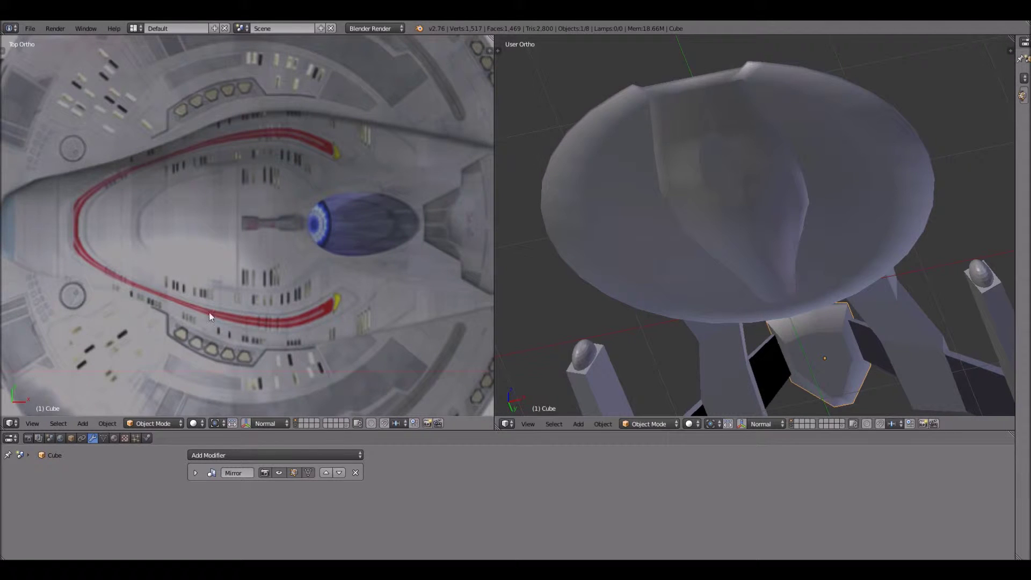
{"action": "scroll", "coordinate": [171, 267], "scroll_direction": "down", "scroll_amount": 3}
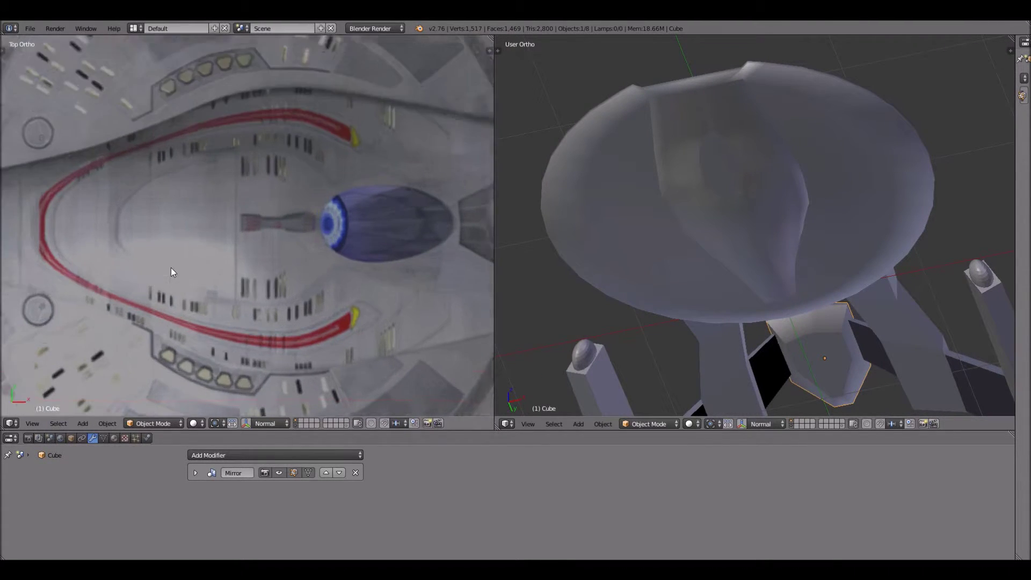
{"action": "scroll", "coordinate": [163, 227], "scroll_direction": "down", "scroll_amount": 2}
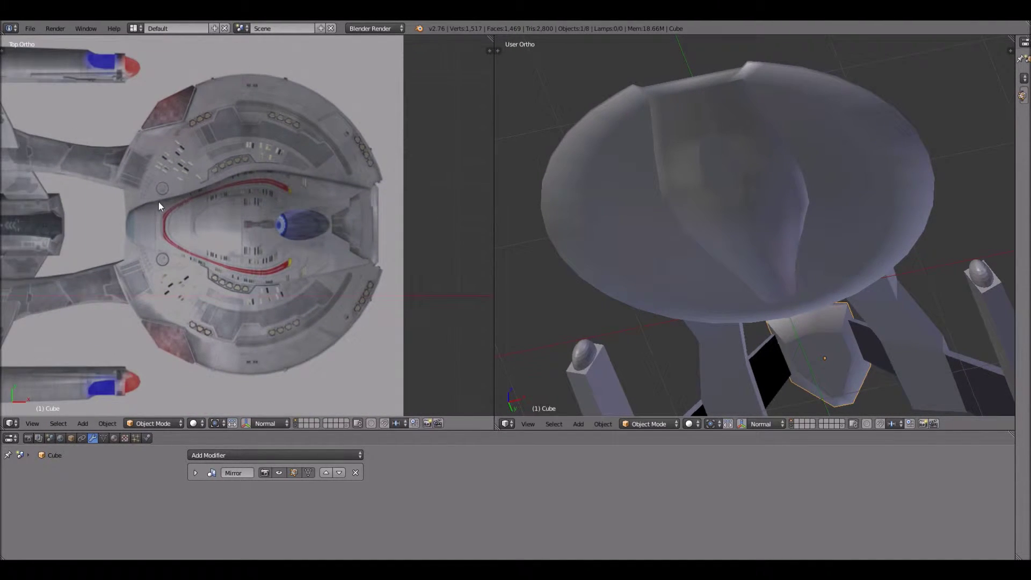
- Examine the nacelle pylons and rear pod in the ventral view of the reference
{"action": "scroll", "coordinate": [214, 212], "scroll_direction": "down", "scroll_amount": 1}
{"action": "middle_click_drag", "start_coordinate": [214, 212], "coordinate": [288, 205], "text": "shift"}
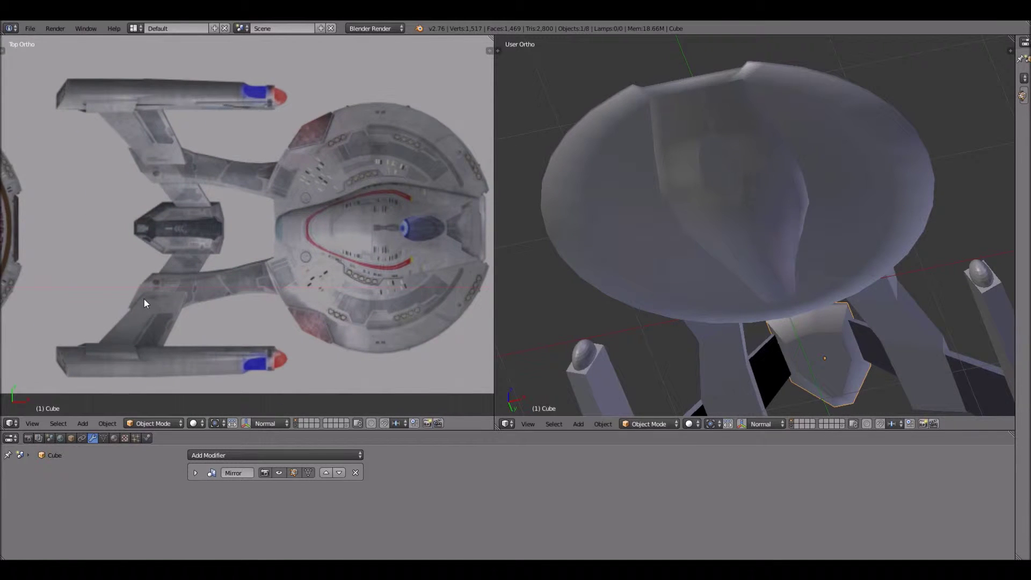
{"action": "scroll", "coordinate": [144, 300], "scroll_direction": "up", "scroll_amount": 3}
{"action": "scroll", "coordinate": [144, 299], "scroll_direction": "down", "scroll_amount": 4}
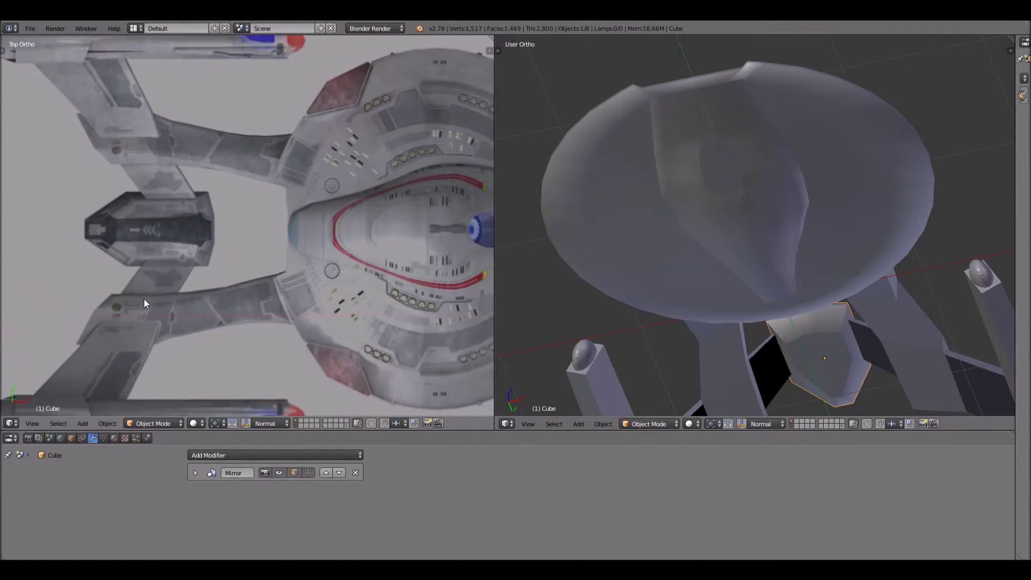
{"action": "scroll", "coordinate": [193, 289], "scroll_direction": "up", "scroll_amount": 3}
- Inspect the lower hull contour around the deflector in the reference's fore view, checking it against the ventral saucer
{"action": "scroll", "coordinate": [198, 231], "scroll_direction": "up", "scroll_amount": 8}
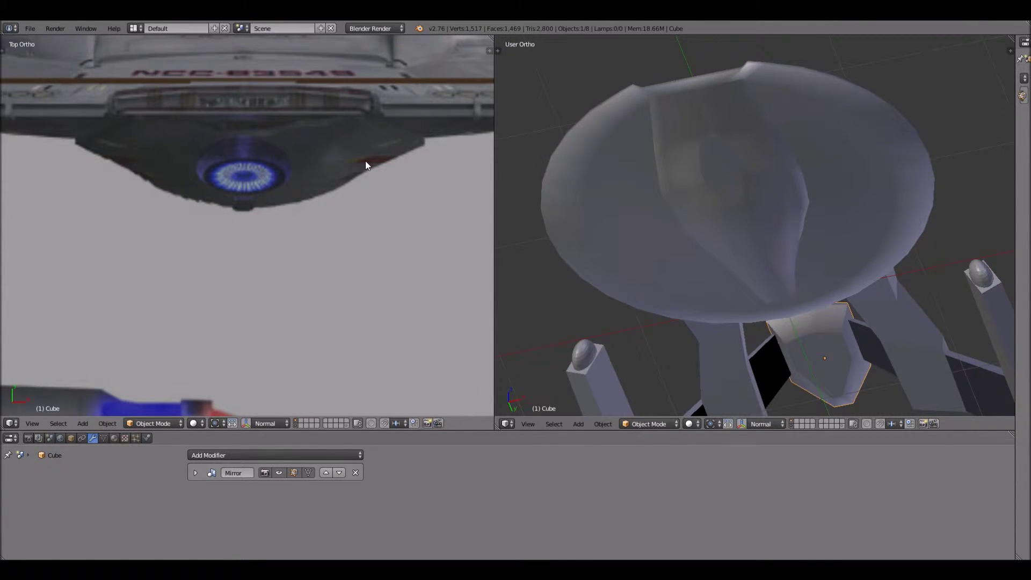
{"action": "scroll", "coordinate": [309, 246], "scroll_direction": "down", "scroll_amount": 5}
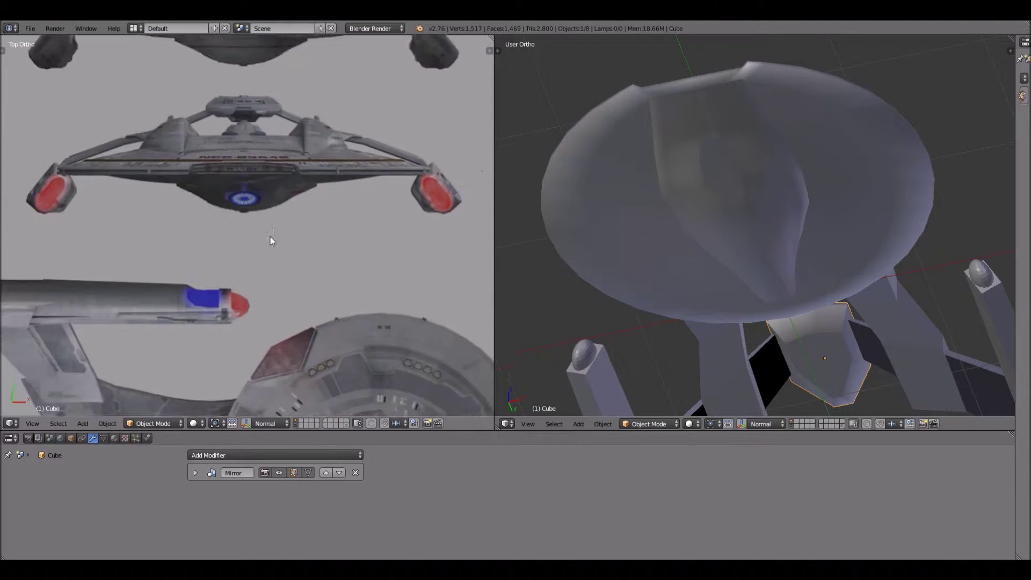
{"action": "scroll", "coordinate": [274, 247], "scroll_direction": "up", "scroll_amount": 6}
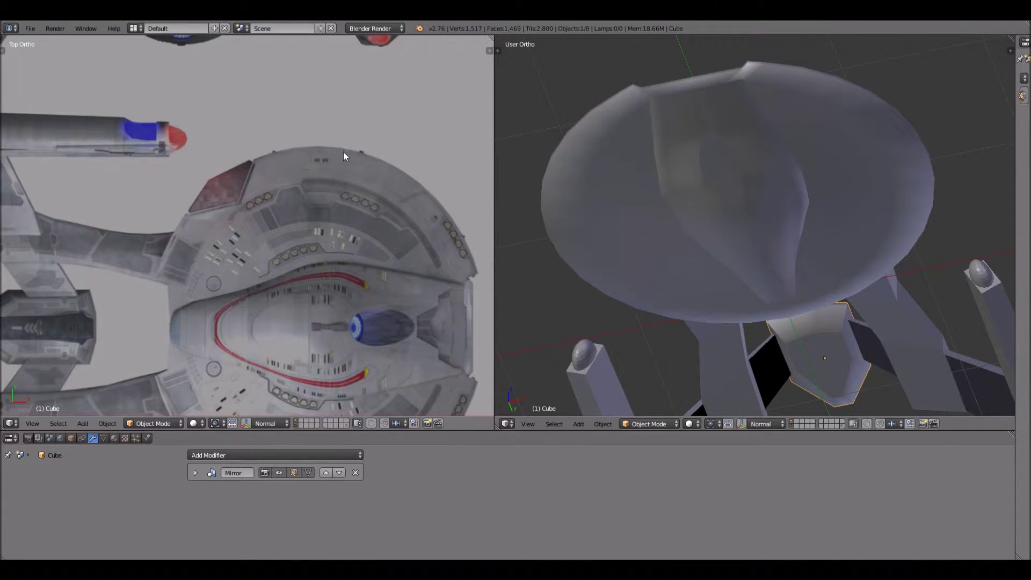
{"action": "scroll", "coordinate": [355, 296], "scroll_direction": "up", "scroll_amount": 5, "text": "shift"}
{"action": "scroll", "coordinate": [282, 160], "scroll_direction": "up", "scroll_amount": 4}
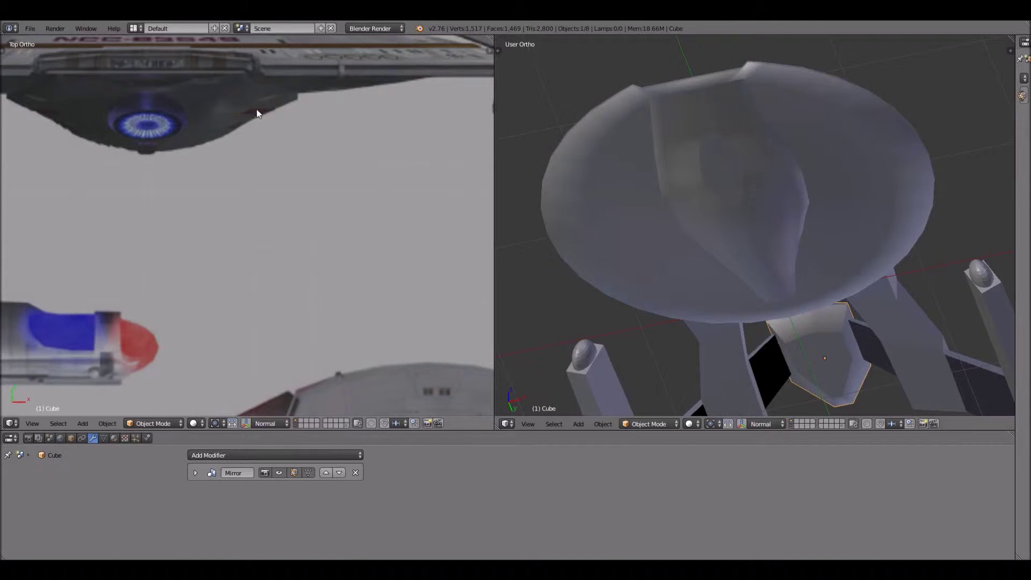
{"action": "middle_click_drag", "start_coordinate": [130, 149], "coordinate": [245, 195], "text": "shift"}
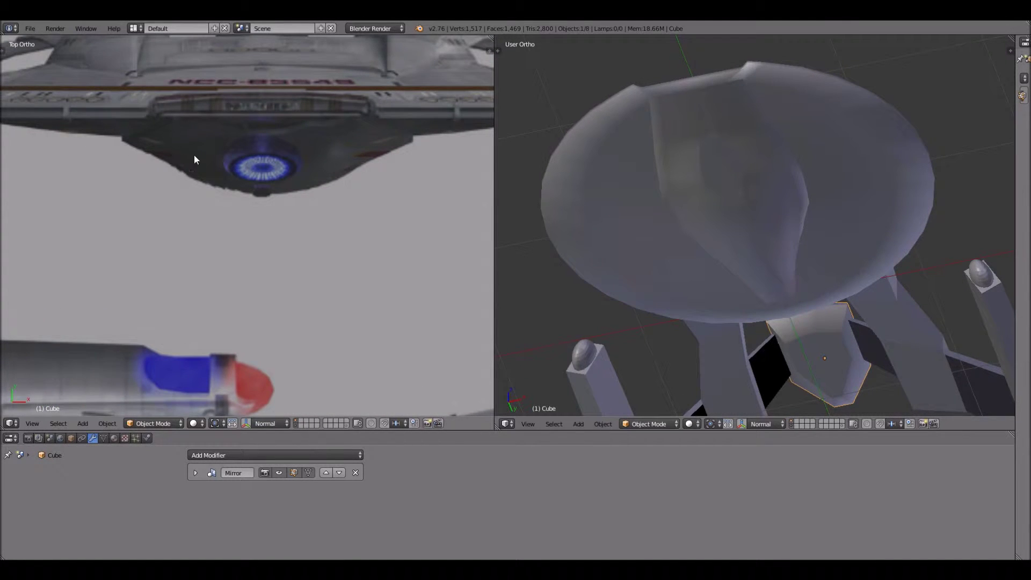
- Examine the ventral saucer details and the lower hull contour in the aft view of the reference
{"action": "scroll", "coordinate": [156, 163], "scroll_direction": "down", "scroll_amount": 4}
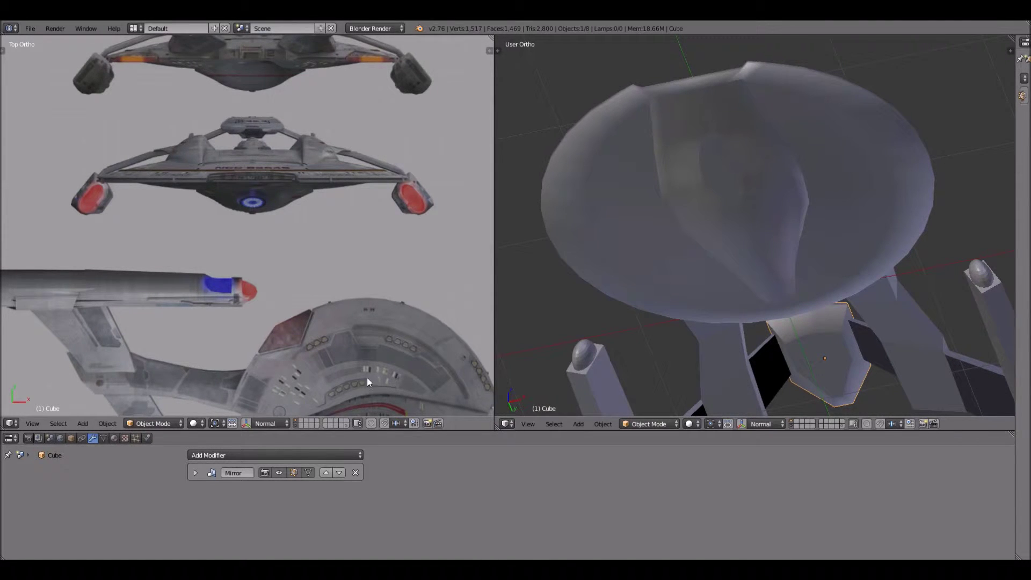
{"action": "middle_click_drag", "start_coordinate": [367, 381], "coordinate": [298, 217], "text": "shift"}
{"action": "scroll", "coordinate": [298, 218], "scroll_direction": "up", "scroll_amount": 2}
{"action": "scroll", "coordinate": [290, 182], "scroll_direction": "down", "scroll_amount": 2}
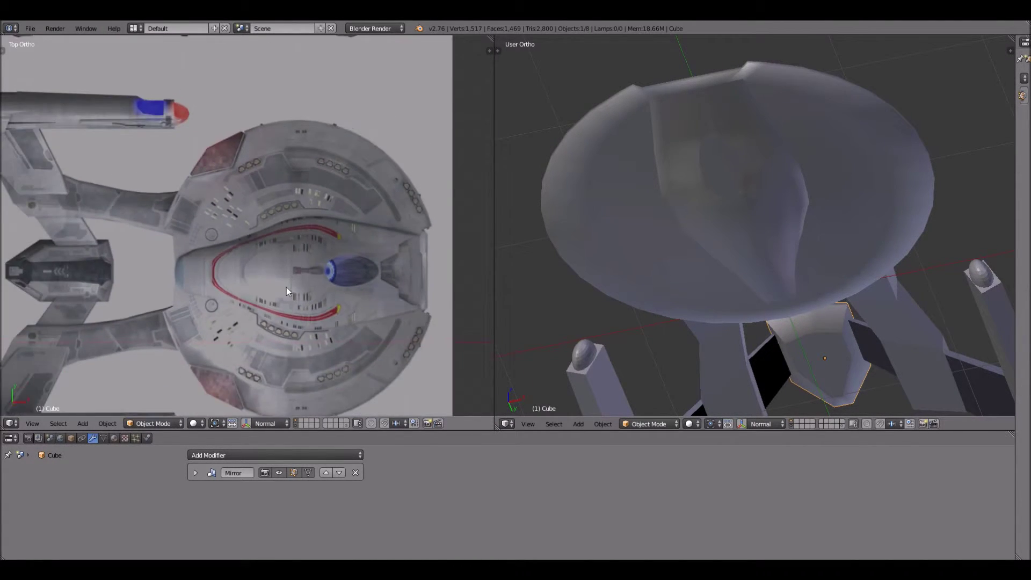
{"action": "scroll", "coordinate": [286, 288], "scroll_direction": "down", "scroll_amount": 4}
{"action": "middle_click_drag", "start_coordinate": [132, 173], "coordinate": [189, 219], "text": "shift"}
{"action": "scroll", "coordinate": [299, 150], "scroll_direction": "up", "scroll_amount": 6}
{"action": "middle_click_drag", "start_coordinate": [298, 150], "coordinate": [279, 310], "text": "shift"}
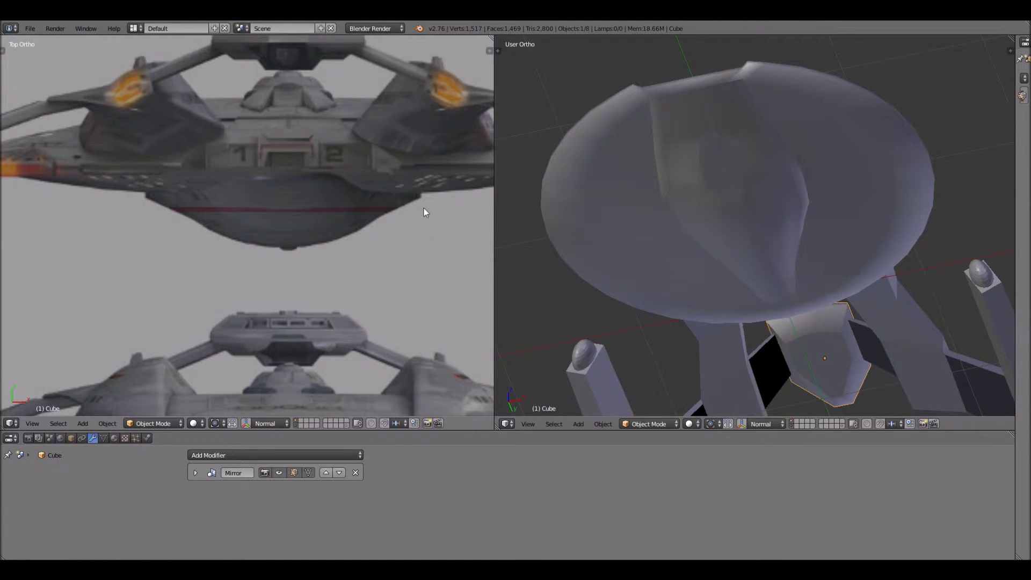
{"action": "scroll", "coordinate": [240, 232], "scroll_direction": "down", "scroll_amount": 5}
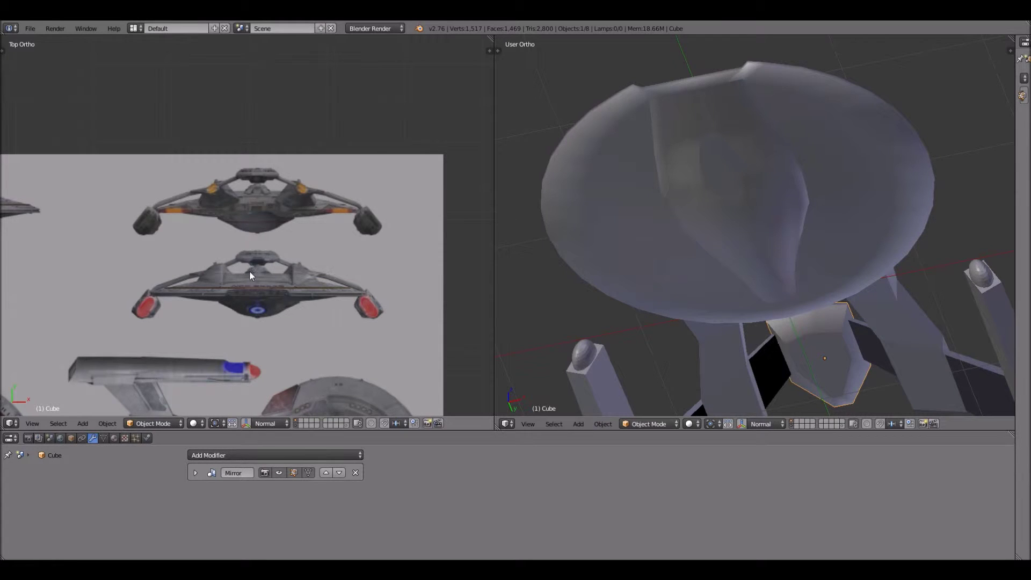
- Examine the dorsal view of the reference and compare its saucer layout with the model seen from a low front angle
{"action": "scroll", "coordinate": [236, 225], "scroll_direction": "down", "scroll_amount": 2}
{"action": "middle_click_drag", "start_coordinate": [281, 173], "coordinate": [368, 156], "text": "shift"}
{"action": "scroll", "coordinate": [178, 198], "scroll_direction": "up", "scroll_amount": 2}
{"action": "middle_click_drag", "start_coordinate": [175, 195], "coordinate": [190, 201], "text": "shift"}
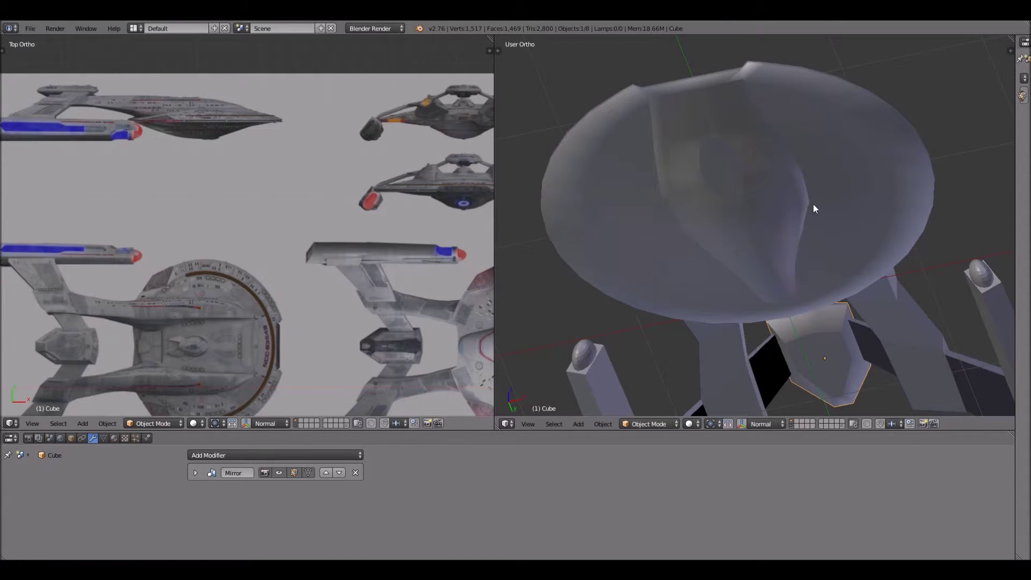
{"action": "middle_click_drag", "start_coordinate": [817, 212], "coordinate": [469, 283]}
{"action": "scroll", "coordinate": [336, 221], "scroll_direction": "down", "scroll_amount": 3}
{"action": "scroll", "coordinate": [314, 250], "scroll_direction": "up", "scroll_amount": 4}
{"action": "middle_click_drag", "start_coordinate": [322, 243], "coordinate": [383, 100], "text": "shift"}
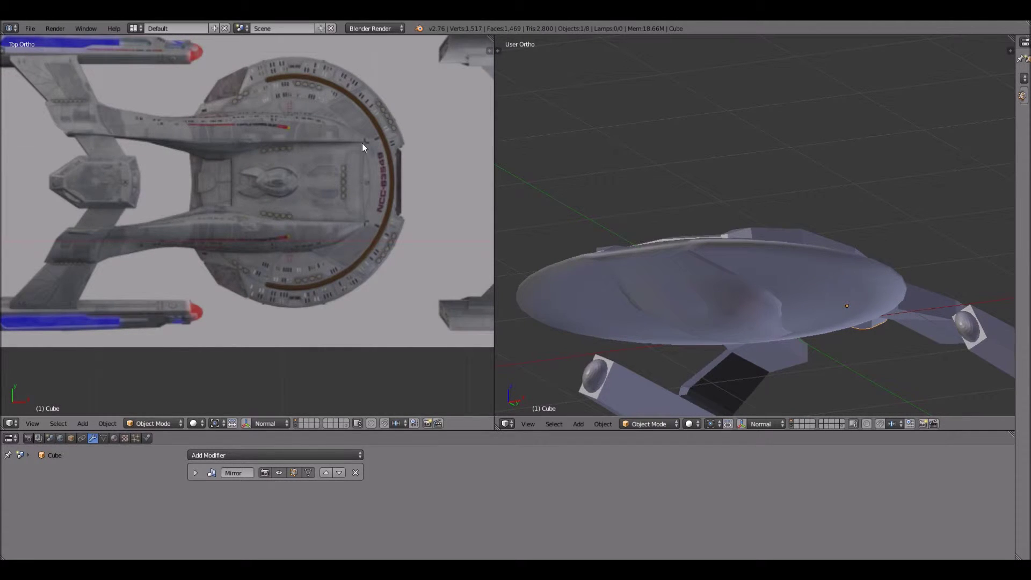
{"action": "scroll", "coordinate": [376, 125], "scroll_direction": "down", "scroll_amount": 1}
{"action": "scroll", "coordinate": [376, 125], "scroll_direction": "up", "scroll_amount": 1}
{"action": "scroll", "coordinate": [388, 127], "scroll_direction": "down", "scroll_amount": 1}
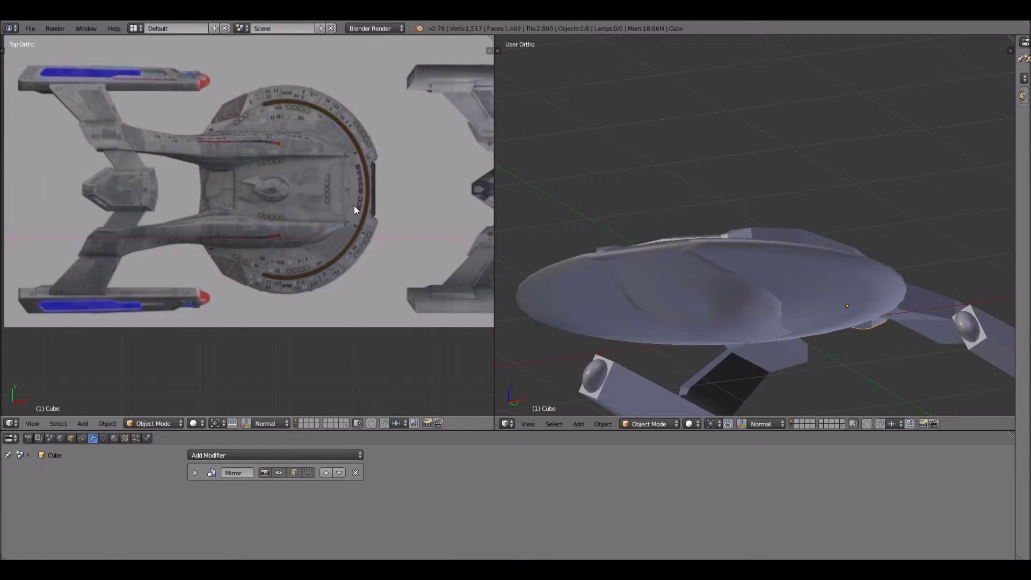
{"action": "scroll", "coordinate": [314, 189], "scroll_direction": "down", "scroll_amount": 1}
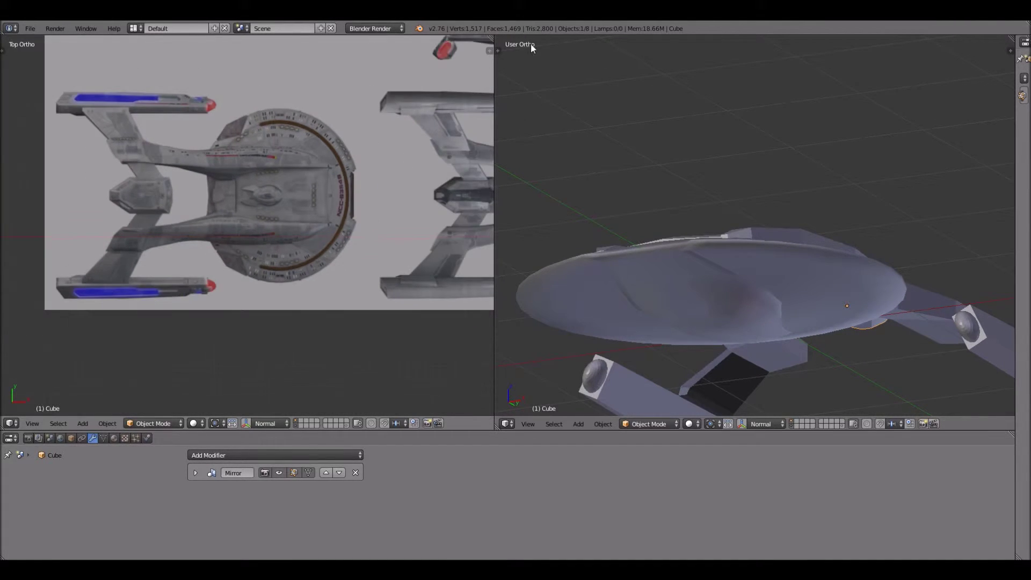
- Remove the akira-views.jpg background image from the top-view viewport
{"action": "key", "text": "n"}
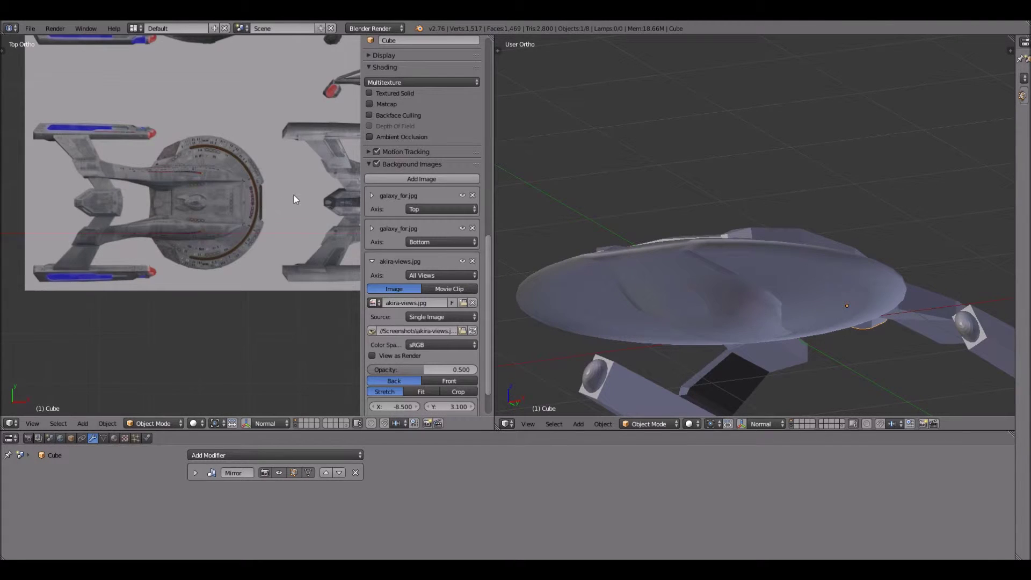
{"action": "scroll", "coordinate": [294, 199], "scroll_direction": "down", "scroll_amount": 1}
{"action": "middle_click_drag", "start_coordinate": [192, 215], "coordinate": [356, 281], "text": "shift"}
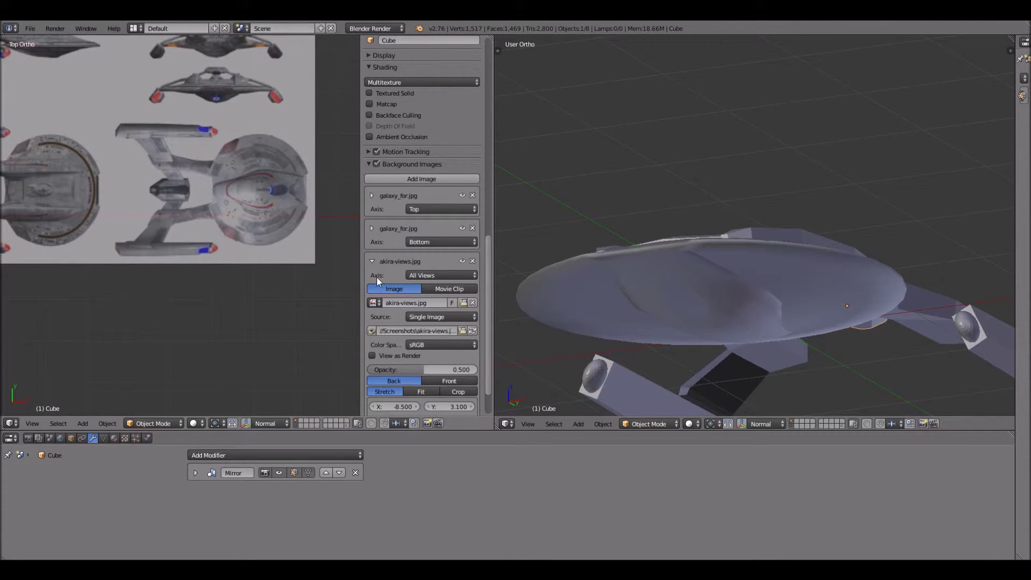
{"action": "left_click", "coordinate": [373, 261]}
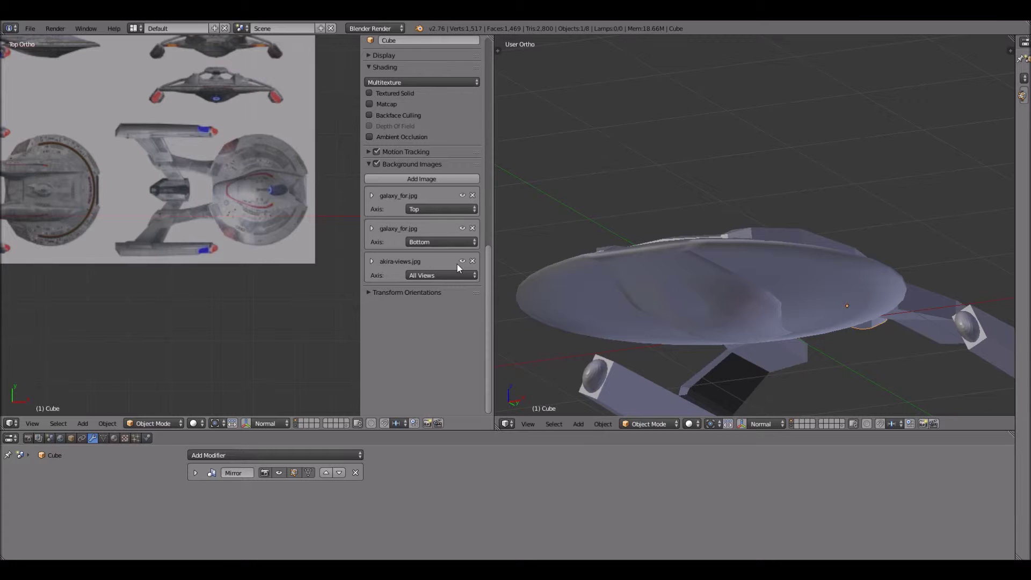
{"action": "left_click", "coordinate": [473, 262]}
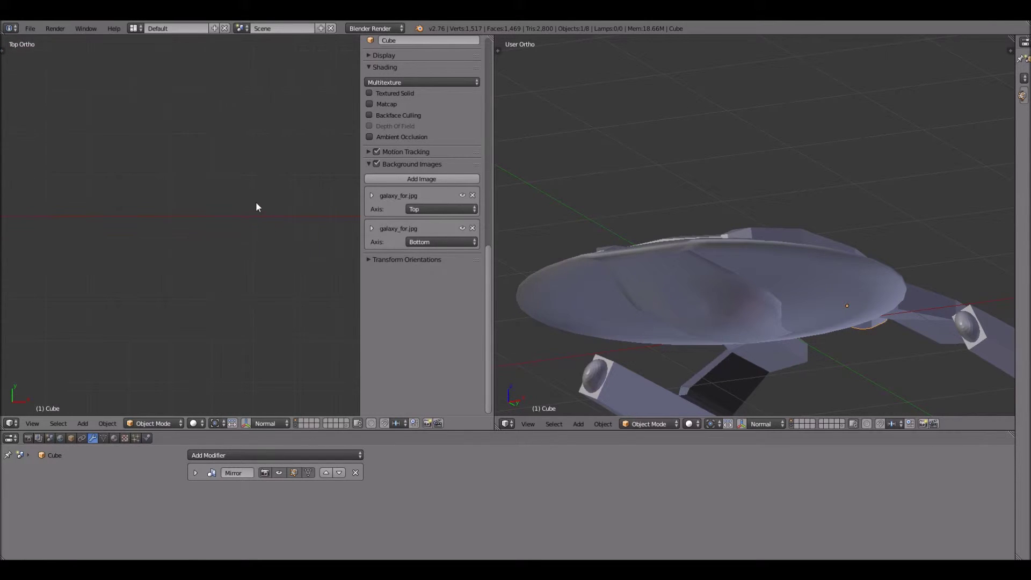
- Inspect how the saucer, pylons and rear pod of the model line up with the dorsal blueprint
{"action": "scroll", "coordinate": [307, 220], "scroll_direction": "down", "scroll_amount": 2}
{"action": "scroll", "coordinate": [107, 201], "scroll_direction": "down", "scroll_amount": 2}
{"action": "scroll", "coordinate": [173, 239], "scroll_direction": "up", "scroll_amount": 4}
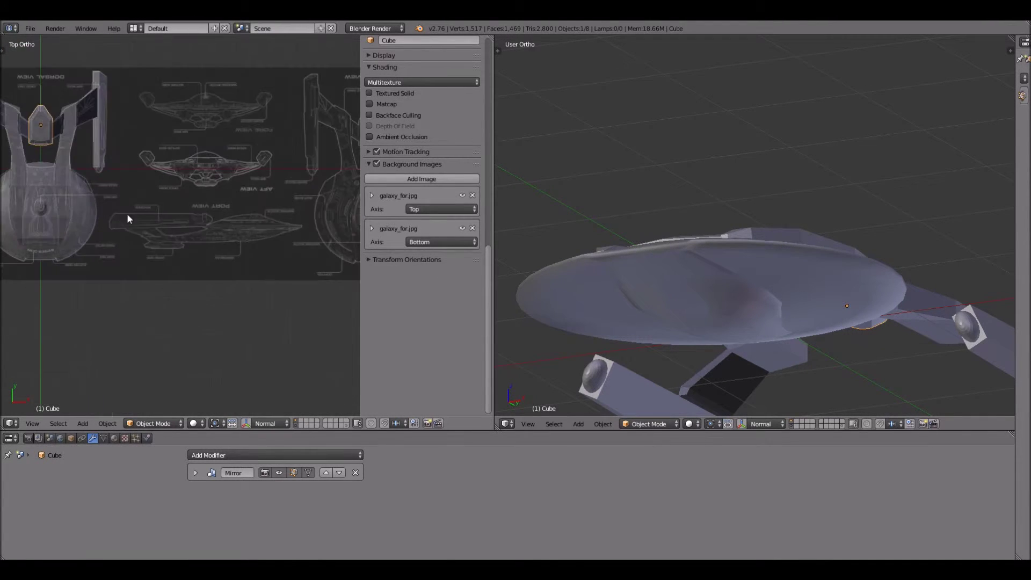
{"action": "middle_click_drag", "start_coordinate": [93, 144], "coordinate": [277, 230], "text": "shift"}
{"action": "scroll", "coordinate": [269, 230], "scroll_direction": "up", "scroll_amount": 3}
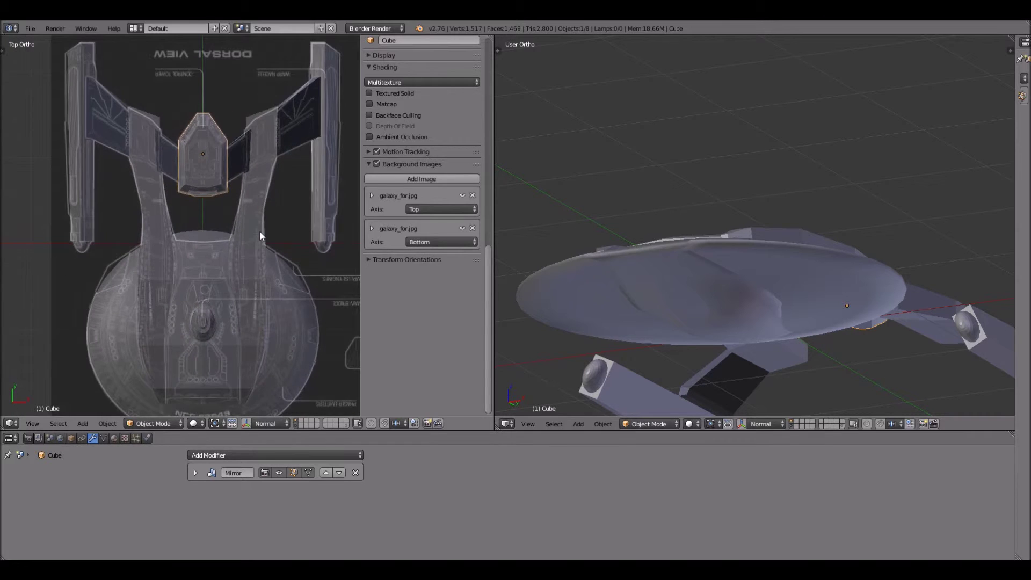
{"action": "scroll", "coordinate": [323, 236], "scroll_direction": "down", "scroll_amount": 1}
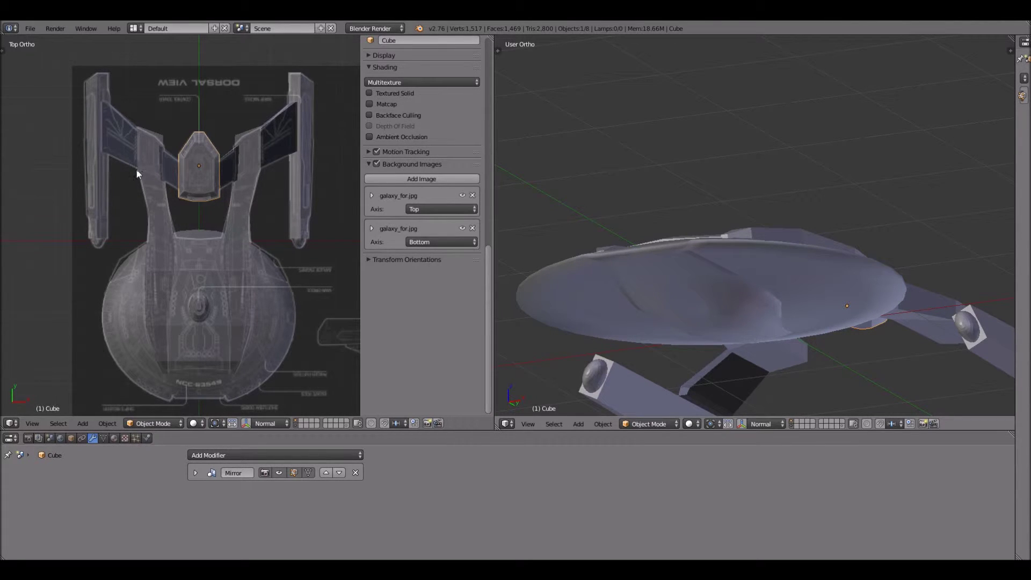
{"action": "scroll", "coordinate": [165, 194], "scroll_direction": "up", "scroll_amount": 1}
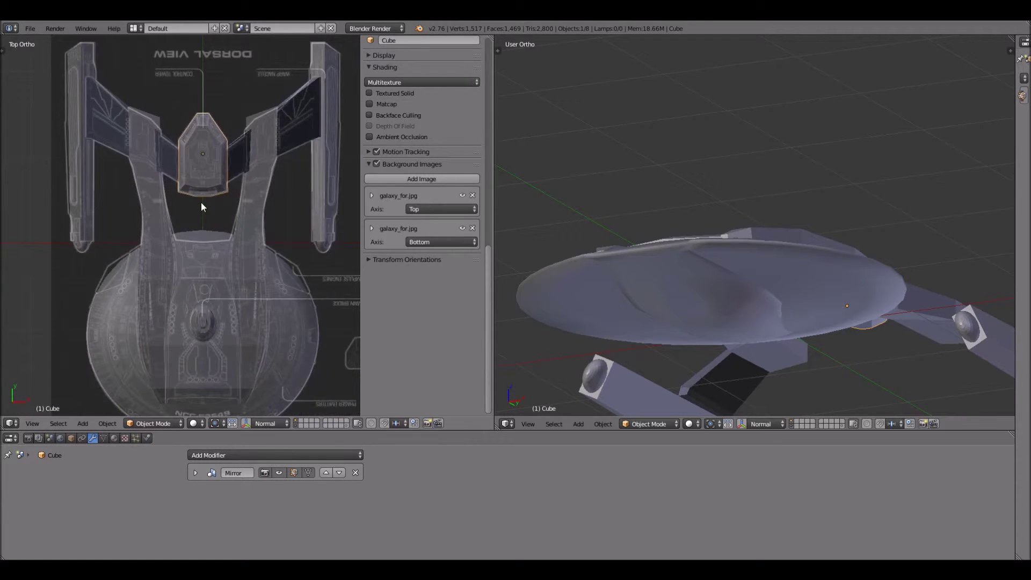
{"action": "scroll", "coordinate": [204, 217], "scroll_direction": "up", "scroll_amount": 2}
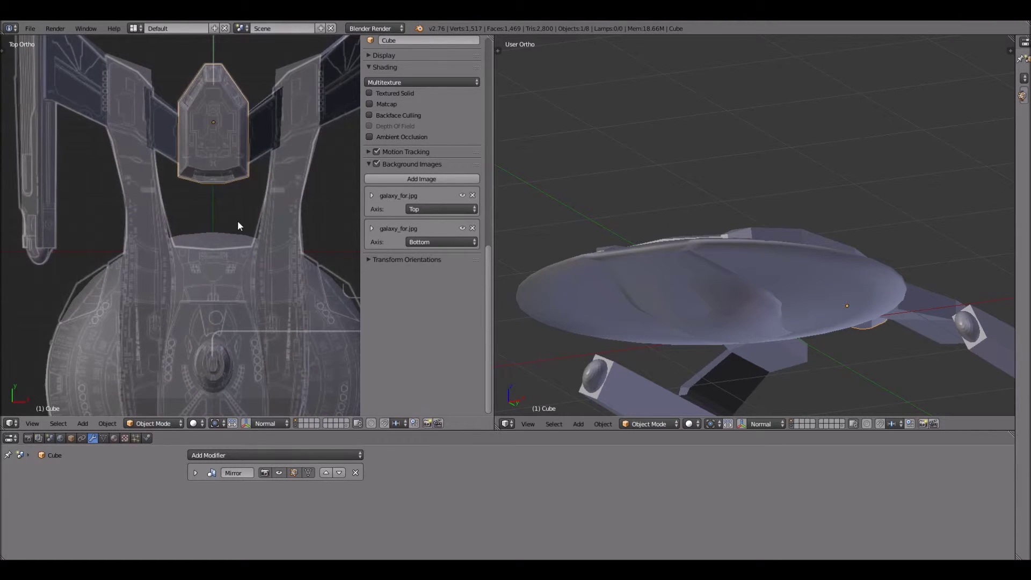
{"action": "scroll", "coordinate": [182, 231], "scroll_direction": "down", "scroll_amount": 1}
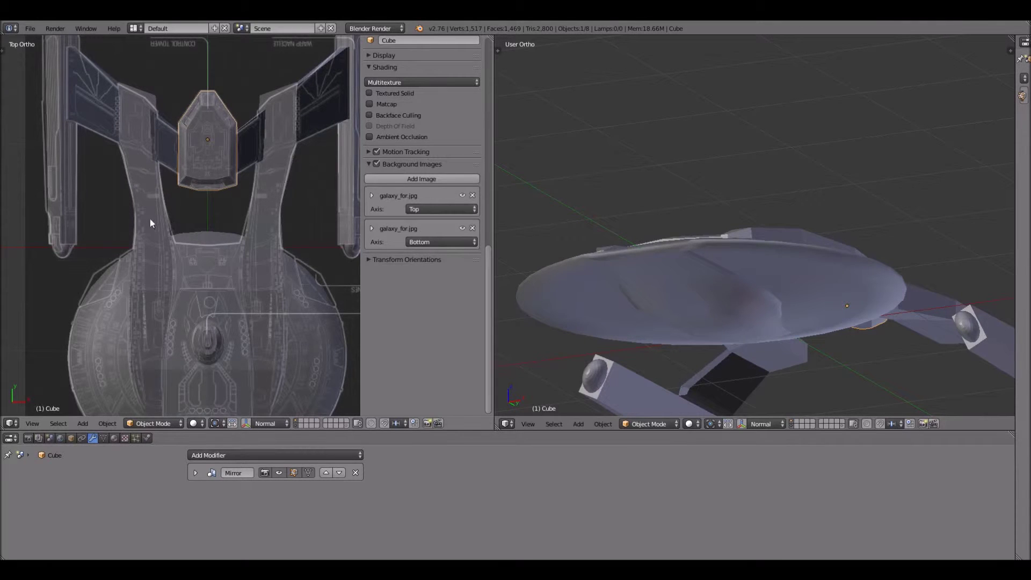
{"action": "scroll", "coordinate": [338, 277], "scroll_direction": "down", "scroll_amount": 1}
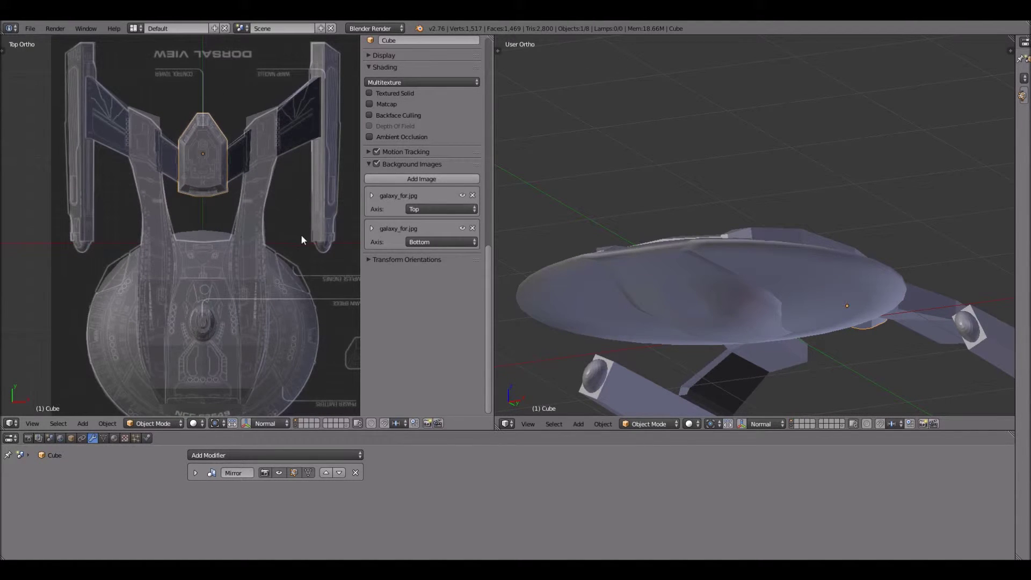
- Examine the saucer and deflector linework in the blueprint's ventral view, passing the fore, aft and port views
{"action": "scroll", "coordinate": [279, 233], "scroll_direction": "down", "scroll_amount": 3, "text": "ctrl"}
{"action": "scroll", "coordinate": [267, 246], "scroll_direction": "down", "scroll_amount": 6}
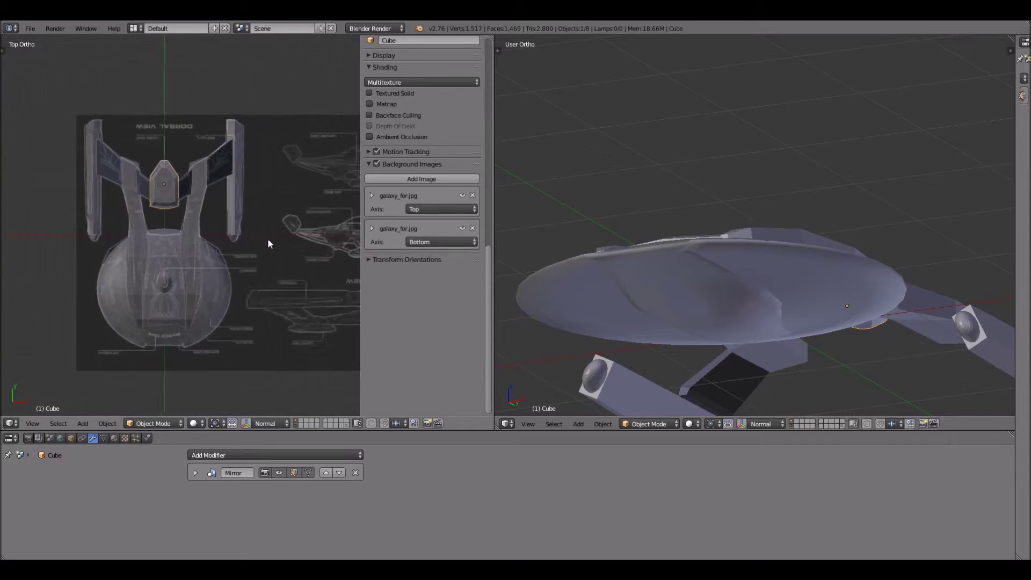
{"action": "scroll", "coordinate": [195, 244], "scroll_direction": "up", "scroll_amount": 3}
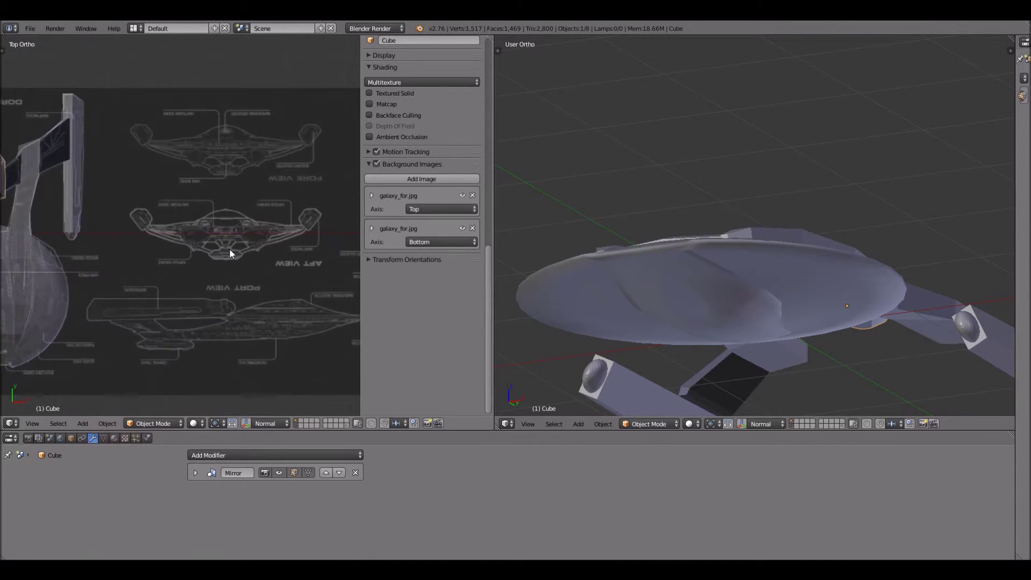
{"action": "scroll", "coordinate": [661, 242], "scroll_direction": "down", "scroll_amount": 2}
{"action": "middle_click_drag", "start_coordinate": [310, 221], "coordinate": [115, 214], "text": "shift"}
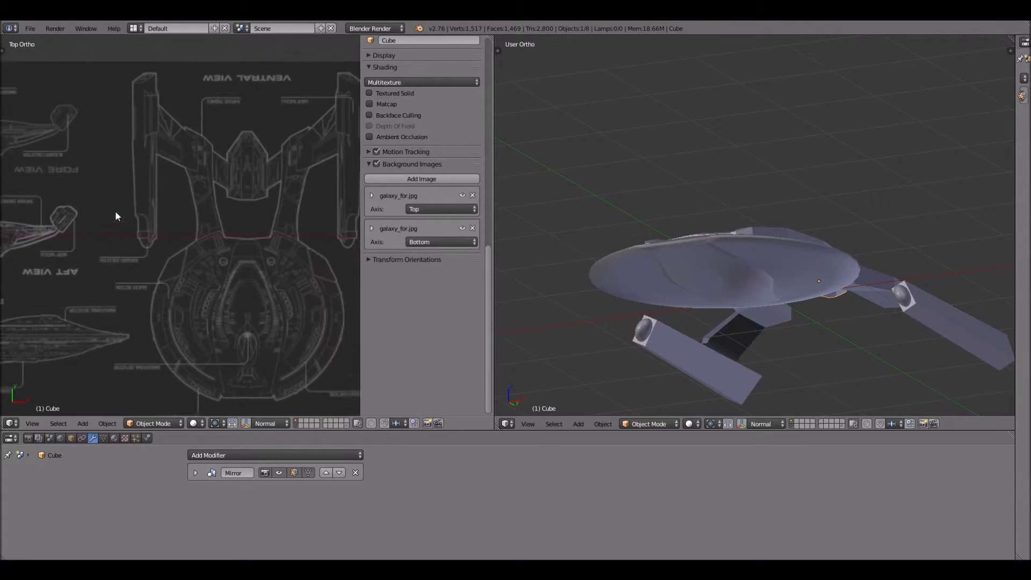
{"action": "scroll", "coordinate": [115, 183], "scroll_direction": "up", "scroll_amount": 1}
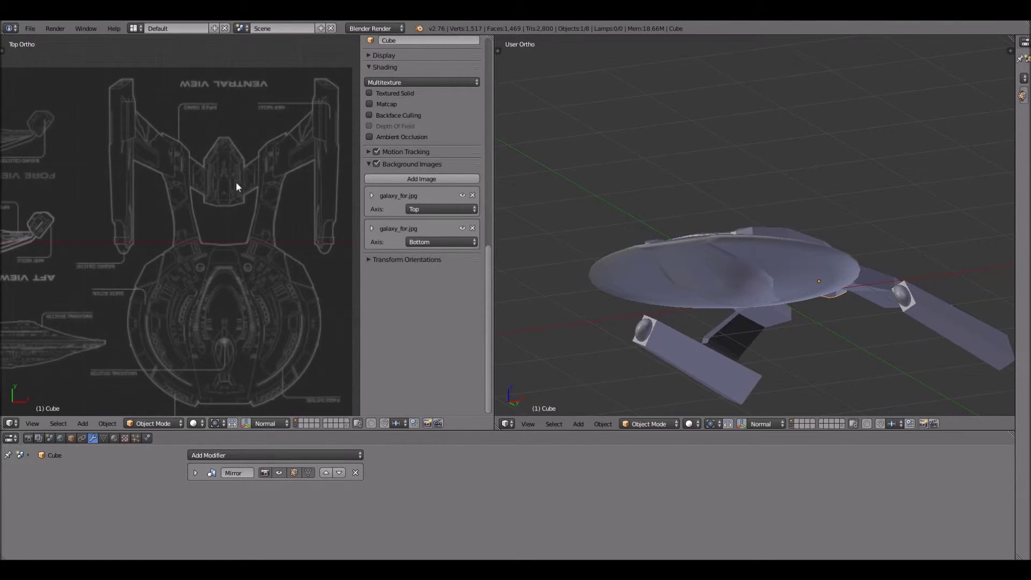
{"action": "scroll", "coordinate": [231, 315], "scroll_direction": "up", "scroll_amount": 3}
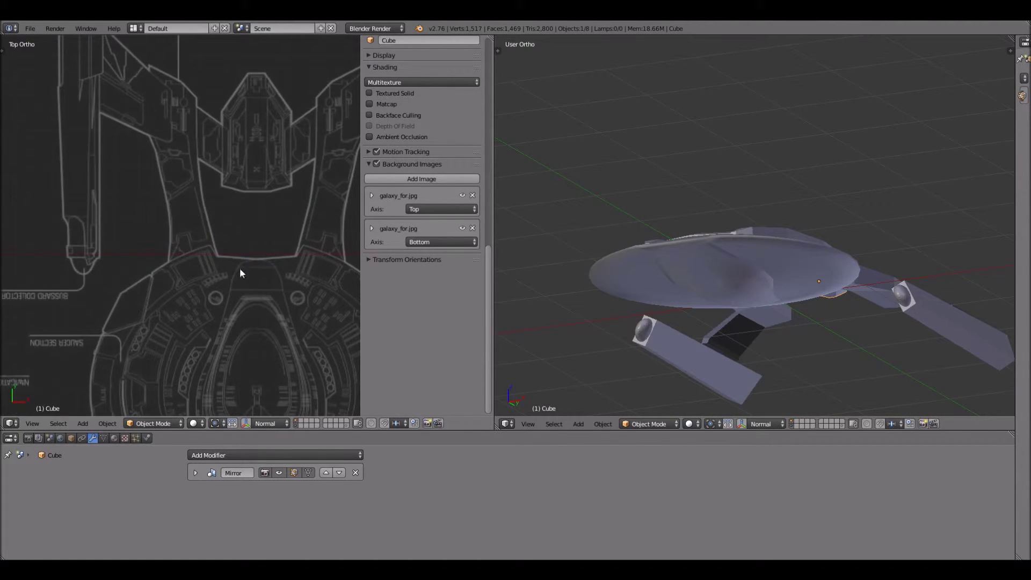
{"action": "scroll", "coordinate": [252, 303], "scroll_direction": "down", "scroll_amount": 1}
{"action": "scroll", "coordinate": [251, 339], "scroll_direction": "up", "scroll_amount": 1}
{"action": "middle_click_drag", "start_coordinate": [266, 318], "coordinate": [194, 191], "text": "shift"}
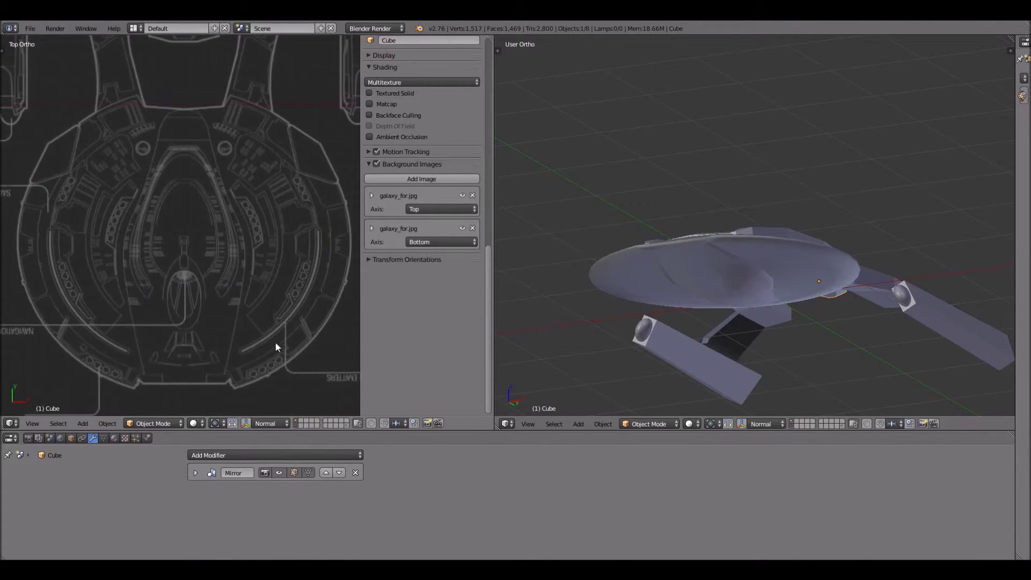
{"action": "scroll", "coordinate": [142, 295], "scroll_direction": "down", "scroll_amount": 3}
{"action": "scroll", "coordinate": [115, 231], "scroll_direction": "down", "scroll_amount": 2}
{"action": "middle_click_drag", "start_coordinate": [145, 223], "coordinate": [236, 244], "text": "shift"}
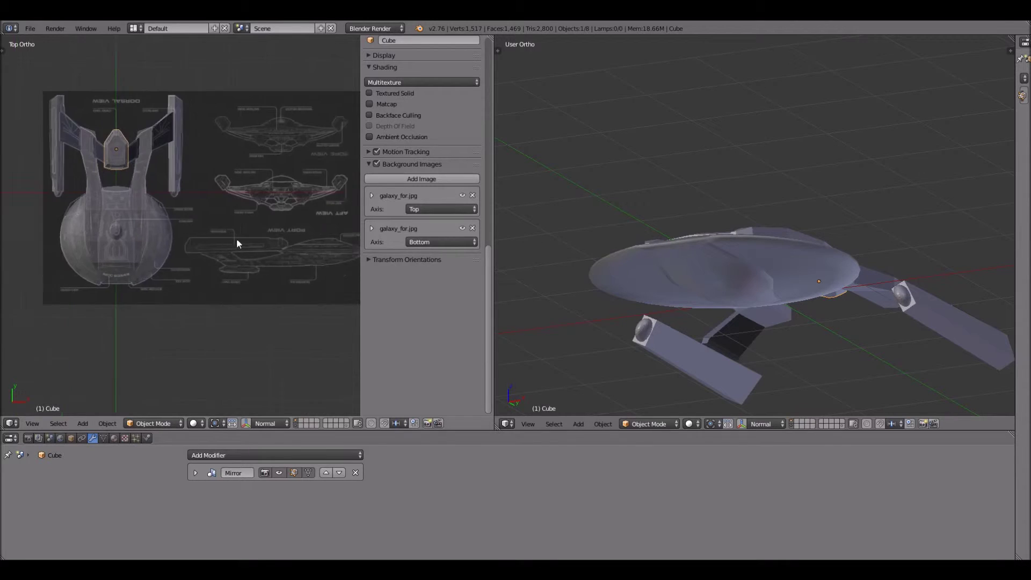
- Switch the blueprint viewport to the bottom view, framing the saucer's underside over the ventral drawing
{"action": "scroll", "coordinate": [231, 244], "scroll_direction": "up", "scroll_amount": 3}
{"action": "scroll", "coordinate": [225, 391], "scroll_direction": "up", "scroll_amount": 1}
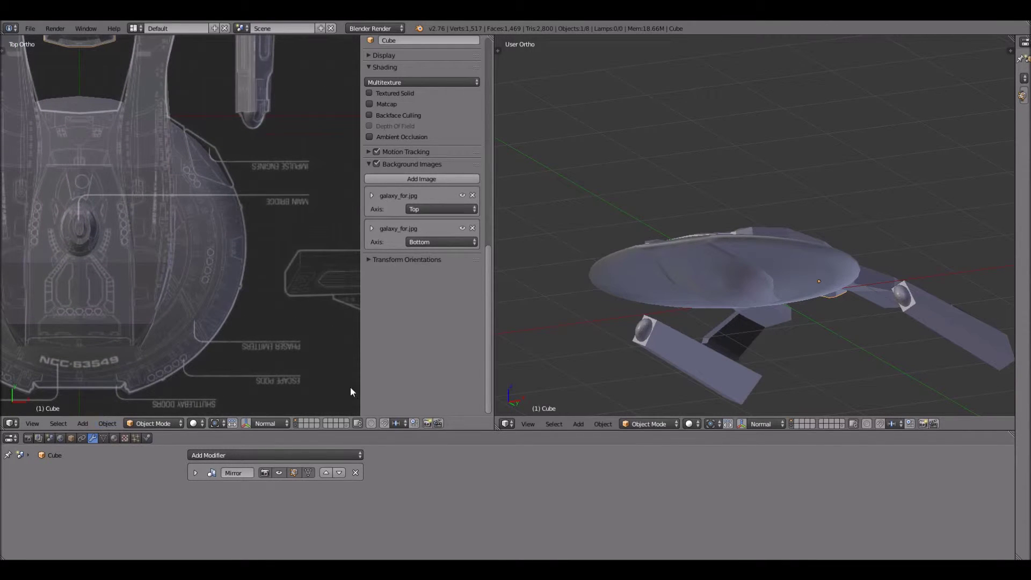
{"action": "left_click", "coordinate": [32, 424]}
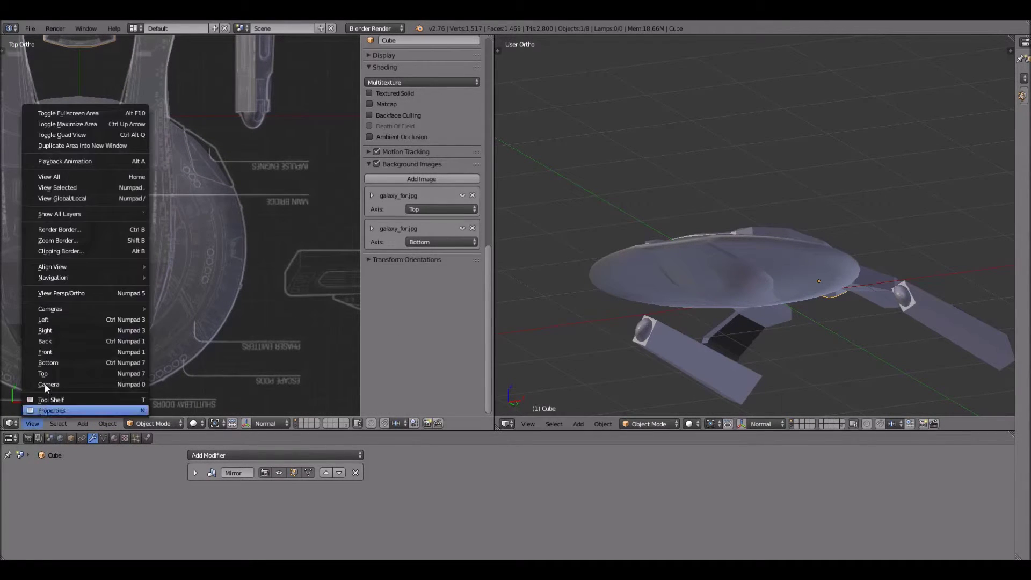
{"action": "left_click", "coordinate": [48, 363]}
{"action": "scroll", "coordinate": [122, 301], "scroll_direction": "down", "scroll_amount": 3}
{"action": "scroll", "coordinate": [125, 279], "scroll_direction": "up", "scroll_amount": 4}
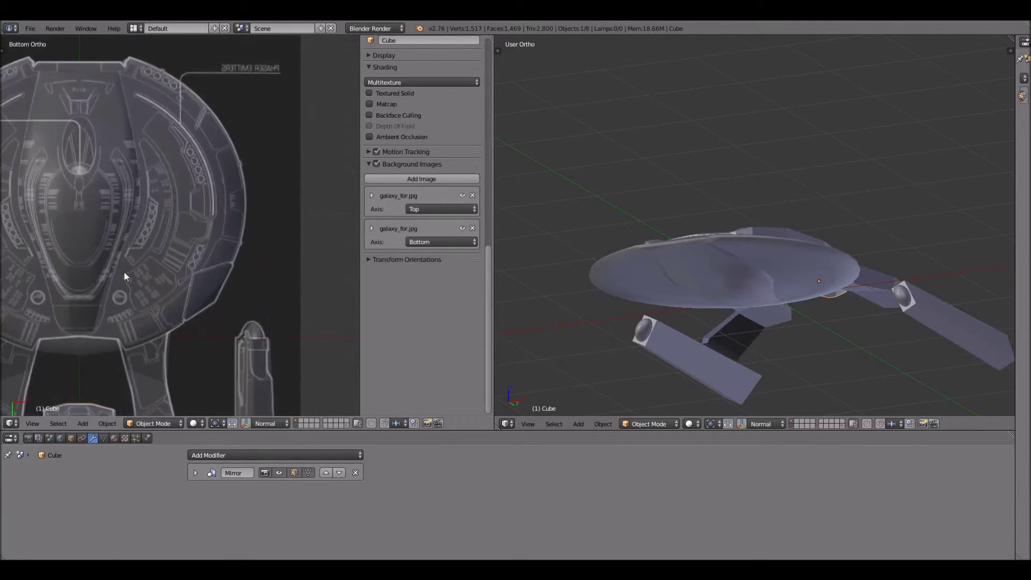
- Select the saucer's central underside hull piece and check its outline and deflector opening against the ventral blueprint
{"action": "scroll", "coordinate": [169, 230], "scroll_direction": "up", "scroll_amount": 5}
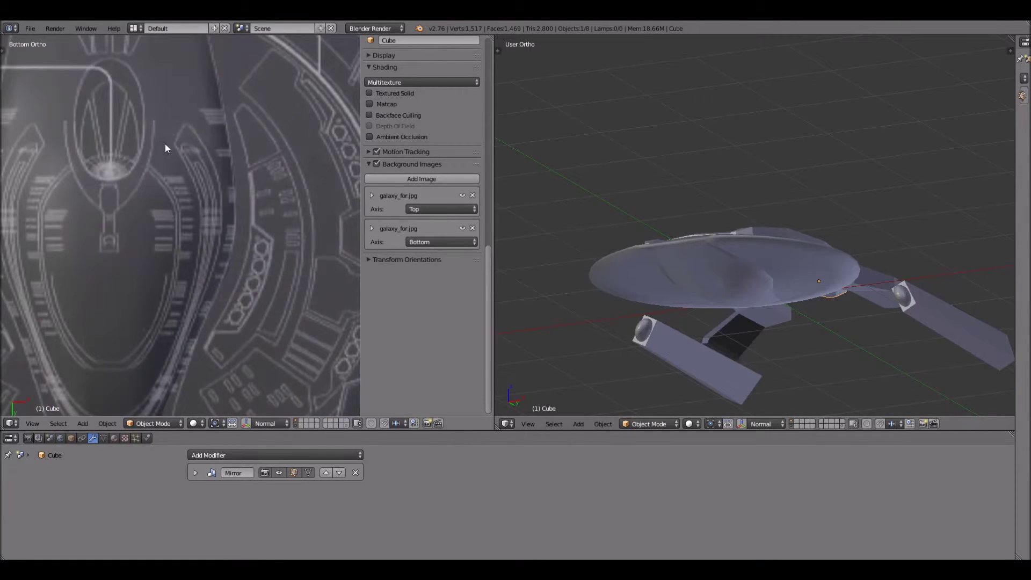
{"action": "scroll", "coordinate": [177, 134], "scroll_direction": "down", "scroll_amount": 1}
{"action": "right_click", "coordinate": [20, 263]}
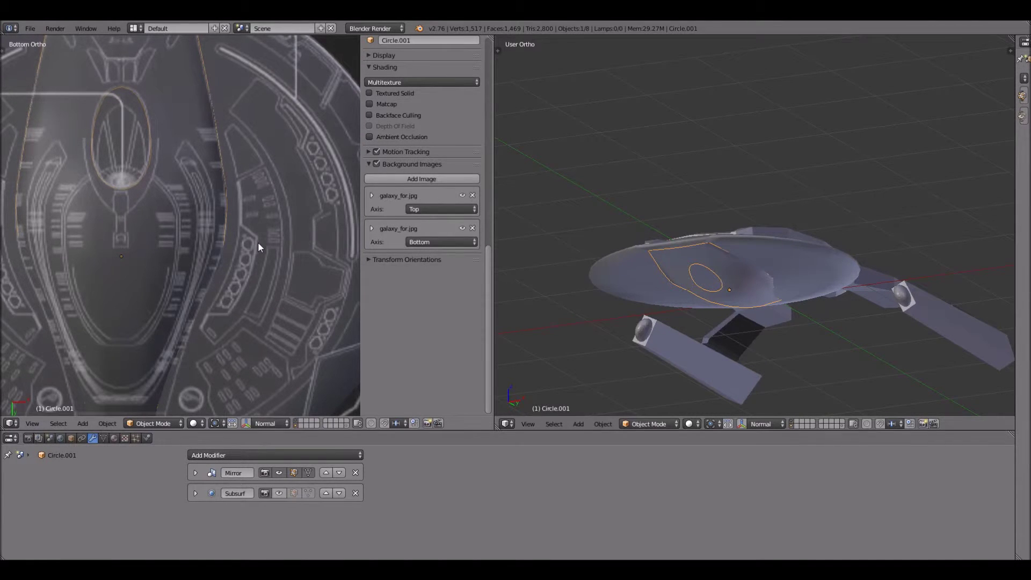
{"action": "scroll", "coordinate": [168, 142], "scroll_direction": "down", "scroll_amount": 2}
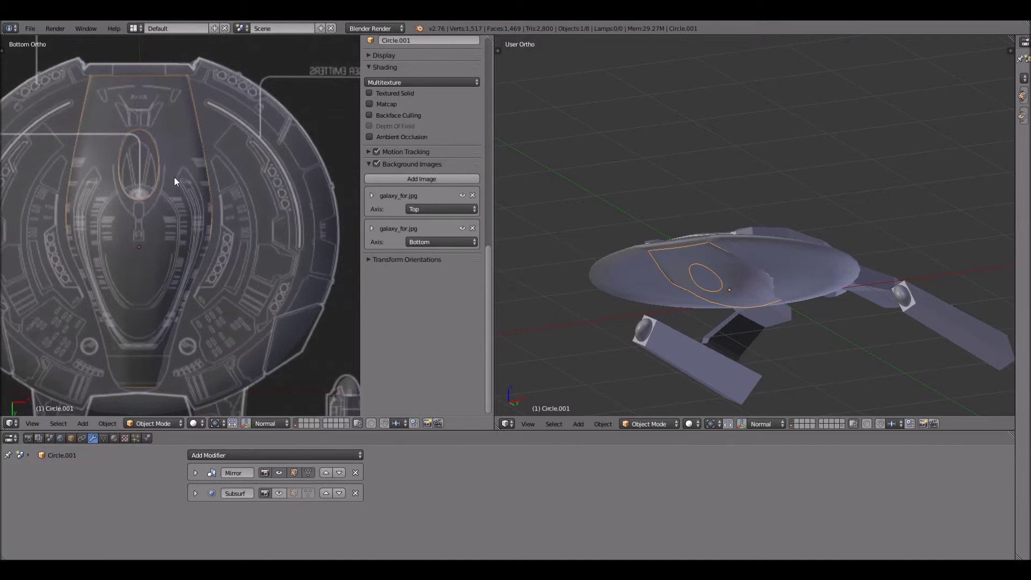
{"action": "scroll", "coordinate": [174, 177], "scroll_direction": "up", "scroll_amount": 3}
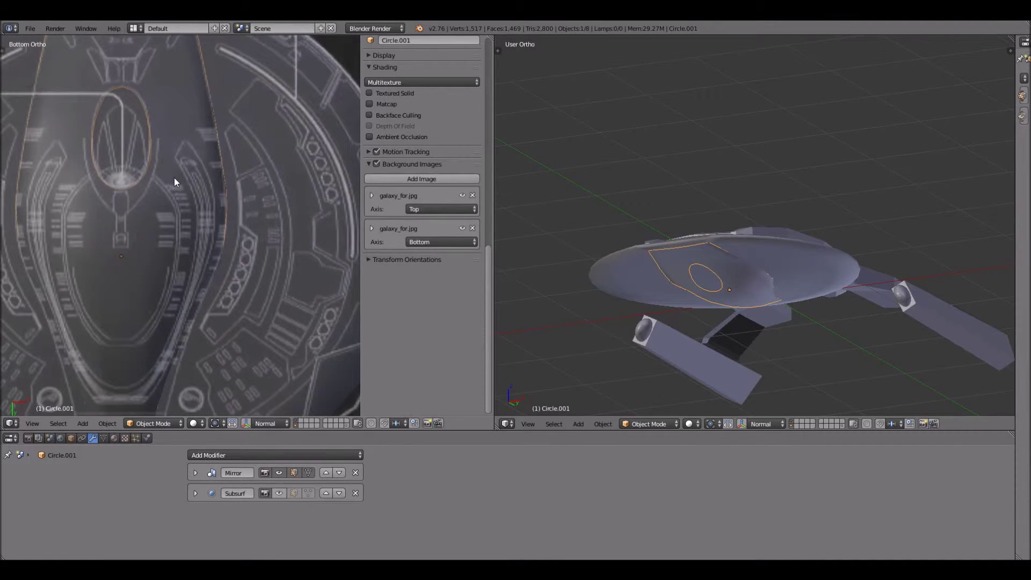
{"action": "scroll", "coordinate": [191, 185], "scroll_direction": "down", "scroll_amount": 4}
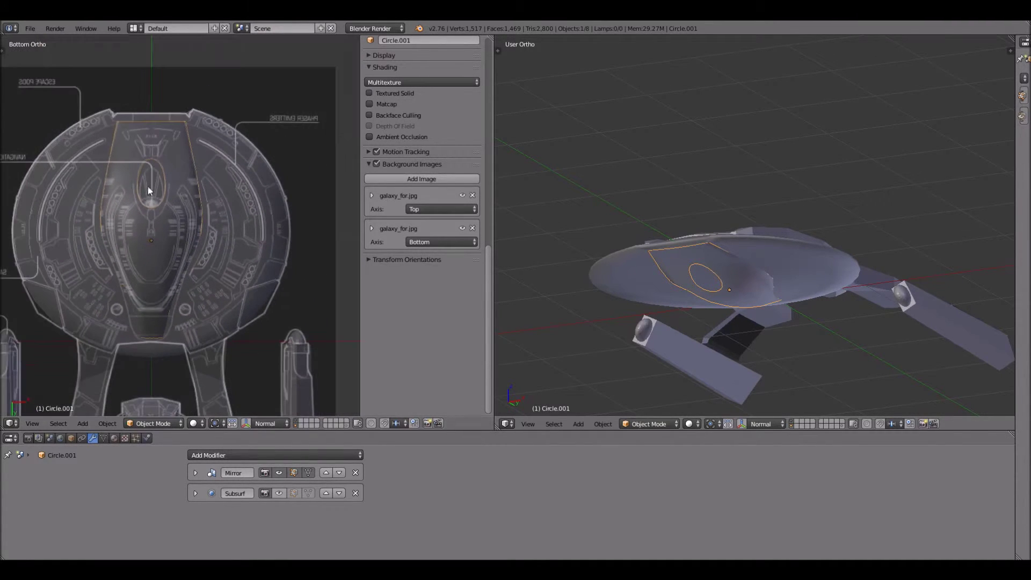
- Examine the pylons and rear pod from above on the model, comparing them with the ventral blueprint
{"action": "left_click", "coordinate": [530, 424]}
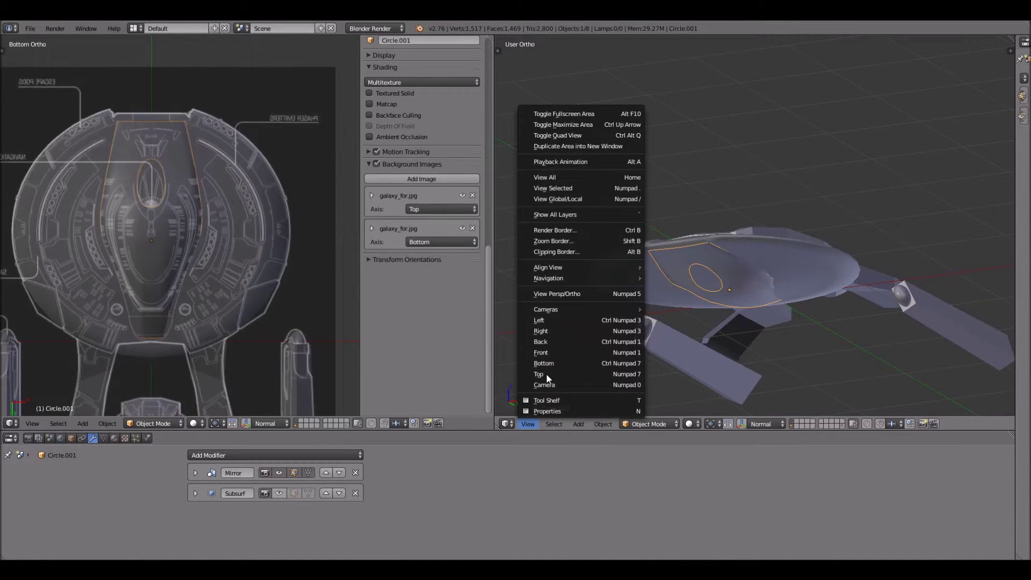
{"action": "scroll", "coordinate": [802, 165], "scroll_direction": "down", "scroll_amount": 1}
{"action": "middle_click_drag", "start_coordinate": [797, 181], "coordinate": [793, 239]}
{"action": "scroll", "coordinate": [785, 247], "scroll_direction": "up", "scroll_amount": 5}
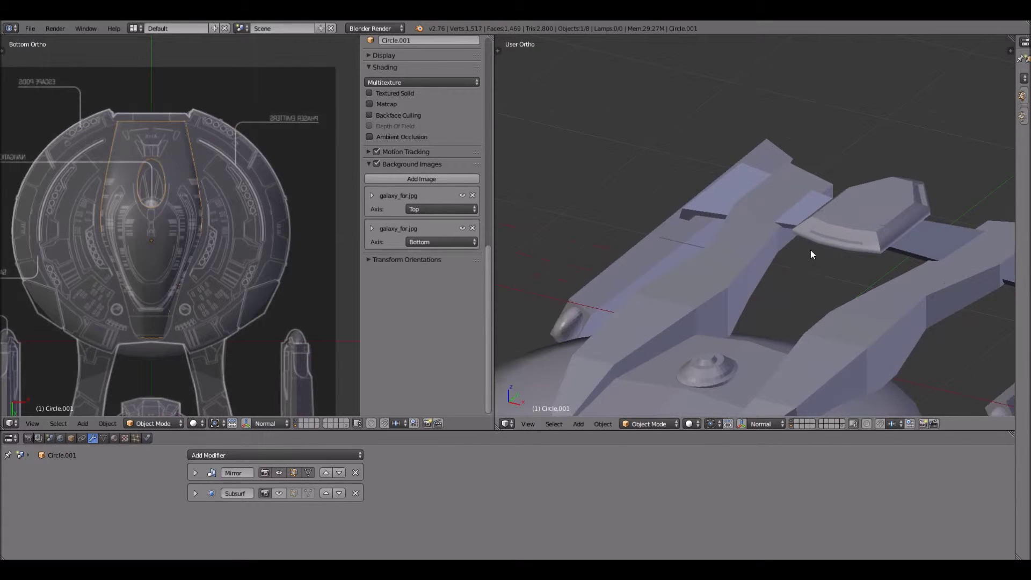
{"action": "scroll", "coordinate": [173, 269], "scroll_direction": "down", "scroll_amount": 4}
{"action": "scroll", "coordinate": [173, 269], "scroll_direction": "up", "scroll_amount": 4}
{"action": "scroll", "coordinate": [173, 269], "scroll_direction": "up", "scroll_amount": 5}
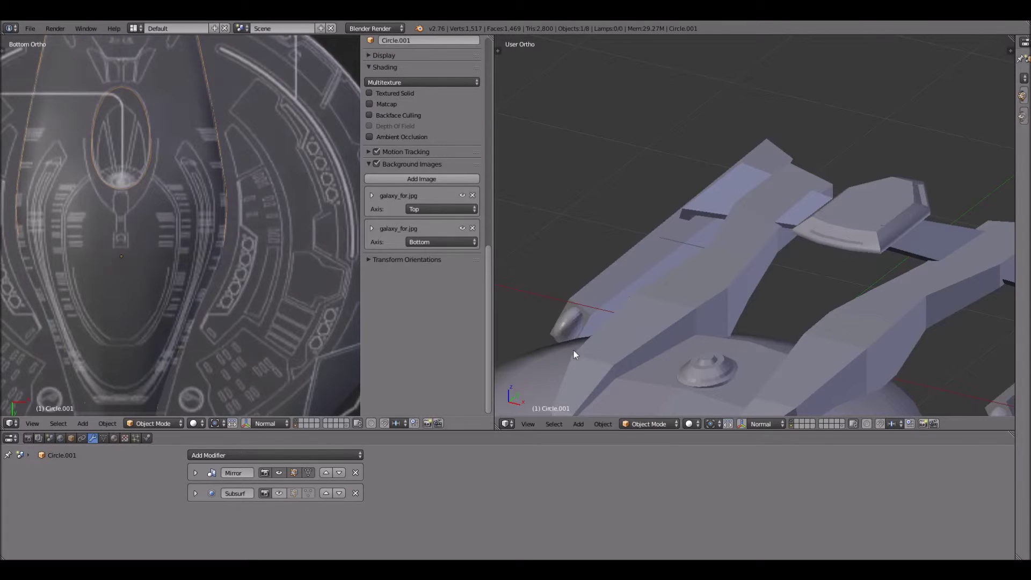
{"action": "middle_click_drag", "start_coordinate": [769, 250], "coordinate": [838, 265]}
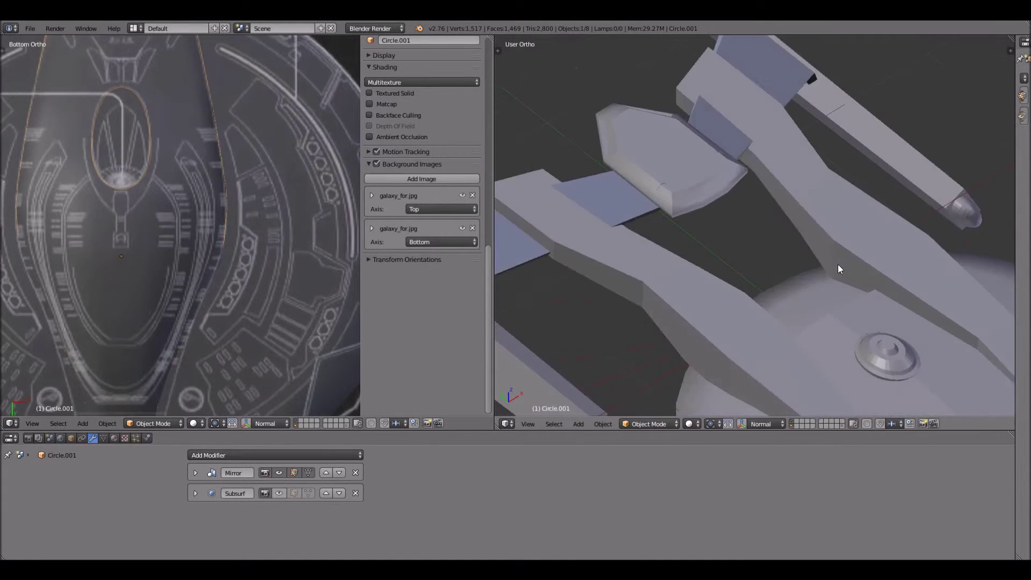
{"action": "scroll", "coordinate": [92, 260], "scroll_direction": "down", "scroll_amount": 7}
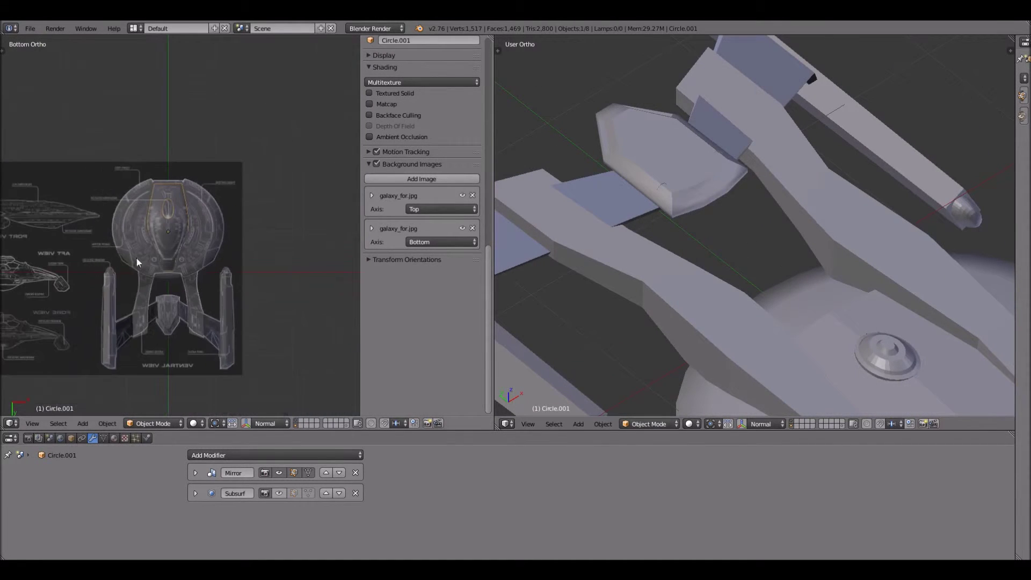
{"action": "middle_click_drag", "start_coordinate": [820, 335], "coordinate": [634, 244]}
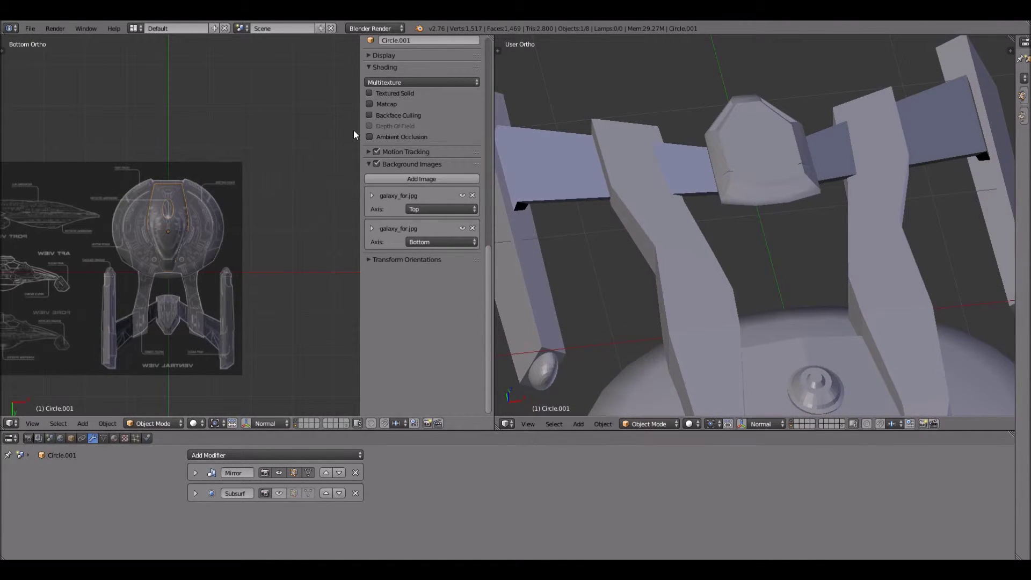
- Hide the blueprint viewport's properties sidebar and frame the ventral, port, aft and fore drawings in the widened view
{"action": "key", "text": "n"}
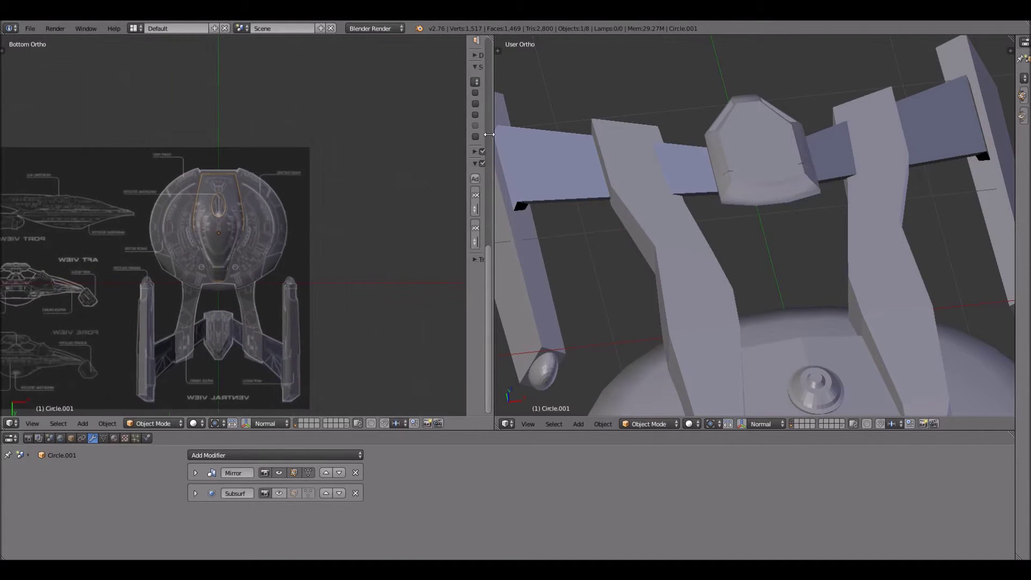
{"action": "middle_click_drag", "start_coordinate": [234, 267], "coordinate": [326, 217], "text": "shift"}
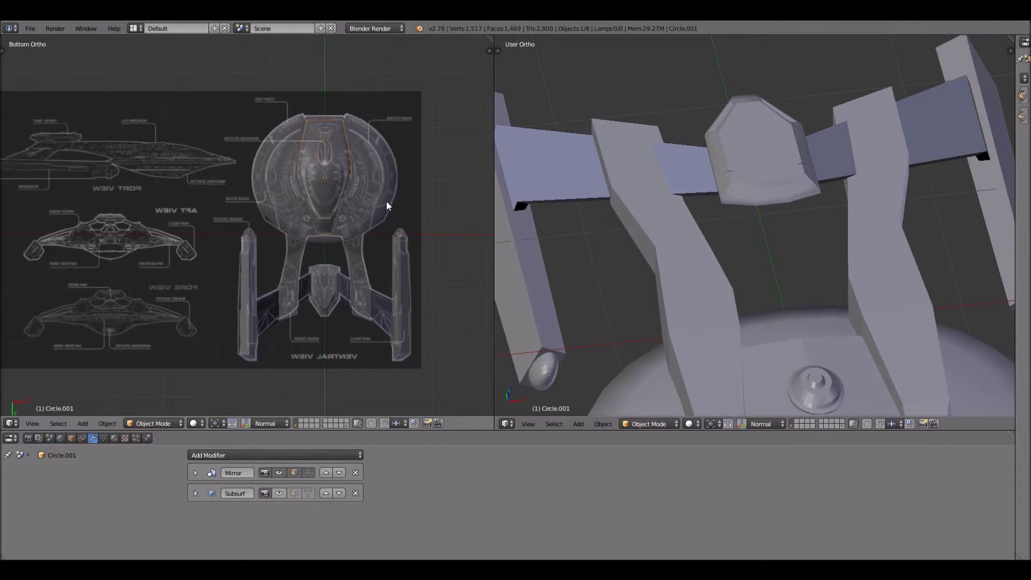
{"action": "scroll", "coordinate": [431, 176], "scroll_direction": "up", "scroll_amount": 1, "text": "shift"}
{"action": "scroll", "coordinate": [926, 230], "scroll_direction": "down", "scroll_amount": 3}
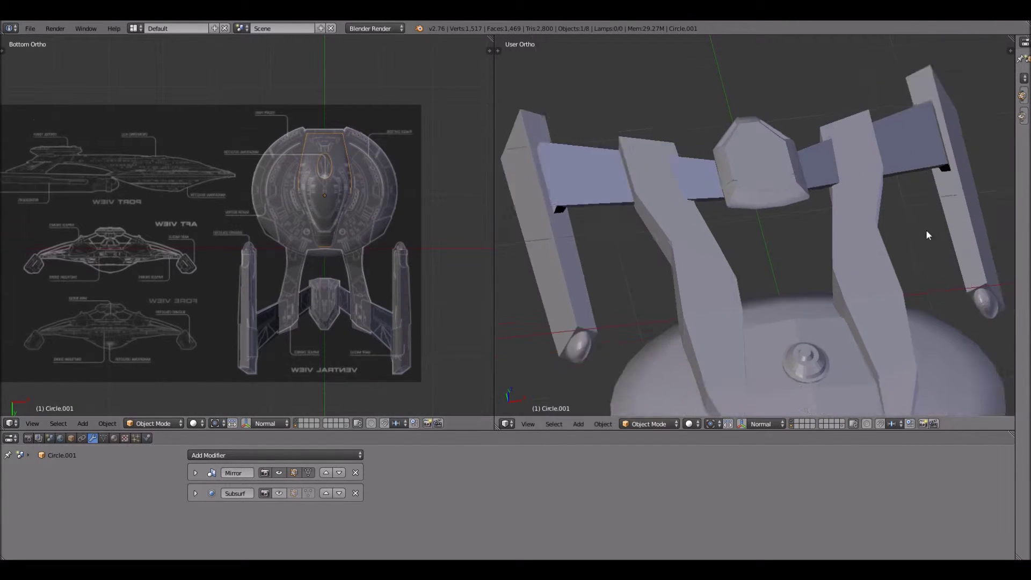
{"action": "scroll", "coordinate": [936, 311], "scroll_direction": "up", "scroll_amount": 1}
{"action": "scroll", "coordinate": [769, 211], "scroll_direction": "up", "scroll_amount": 1}
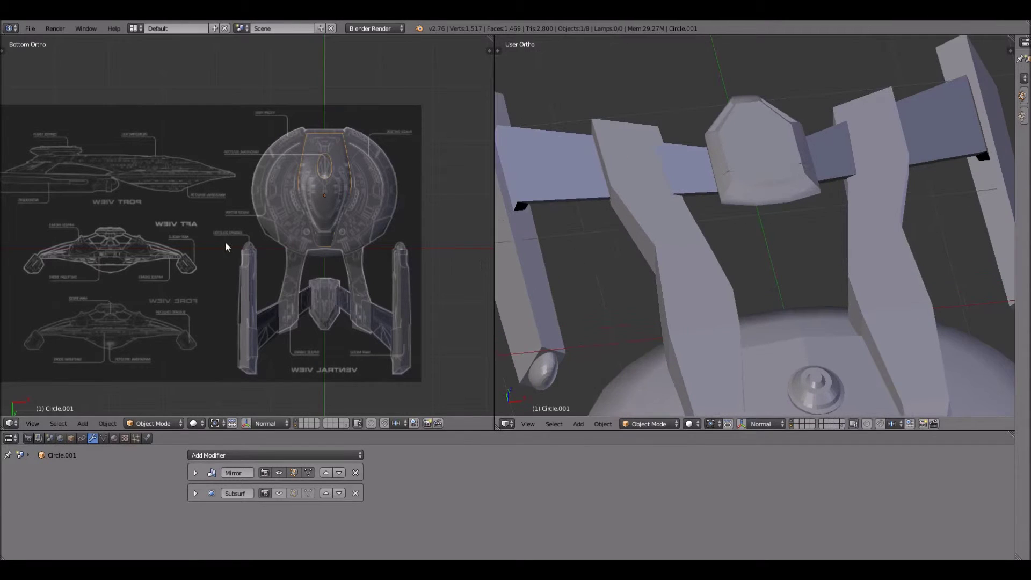
- Inspect the rear pod's bevelled edges and its joints with the pylons from several close and overall angles
{"action": "scroll", "coordinate": [686, 170], "scroll_direction": "up", "scroll_amount": 3}
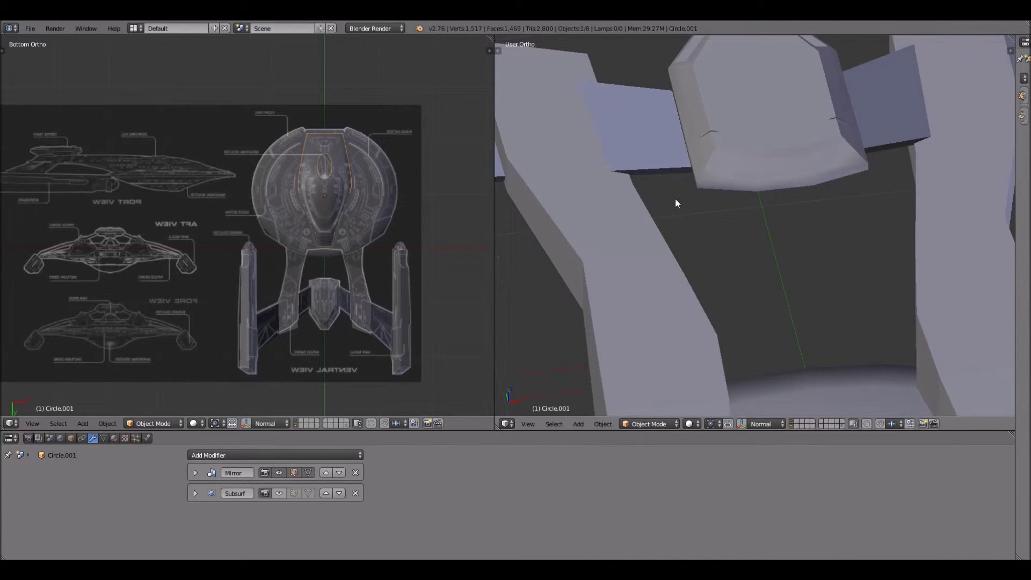
{"action": "scroll", "coordinate": [661, 195], "scroll_direction": "up", "scroll_amount": 1}
{"action": "middle_click_drag", "start_coordinate": [720, 223], "coordinate": [754, 253]}
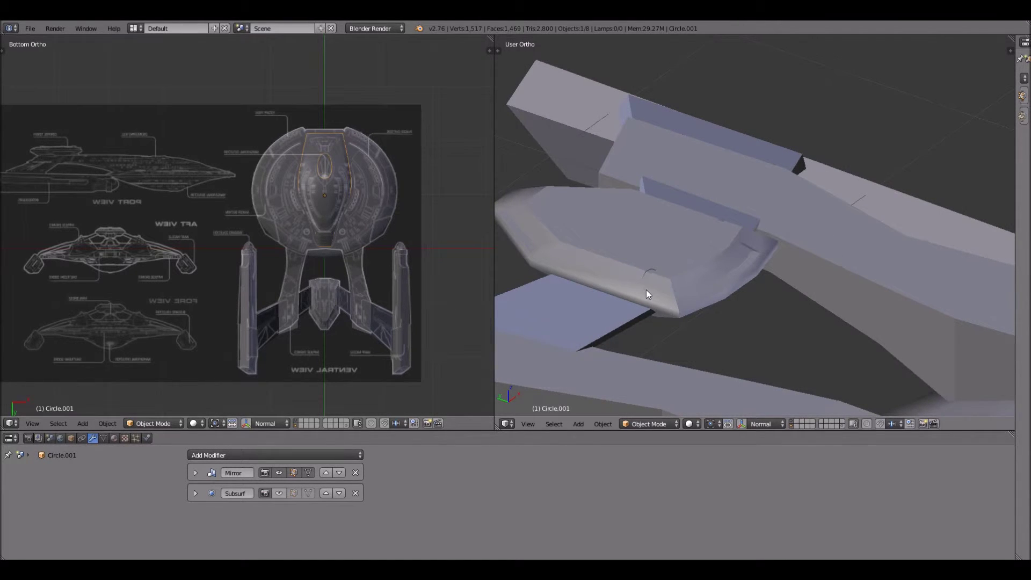
{"action": "scroll", "coordinate": [633, 284], "scroll_direction": "up", "scroll_amount": 1}
{"action": "middle_click_drag", "start_coordinate": [617, 278], "coordinate": [719, 198], "text": "shift"}
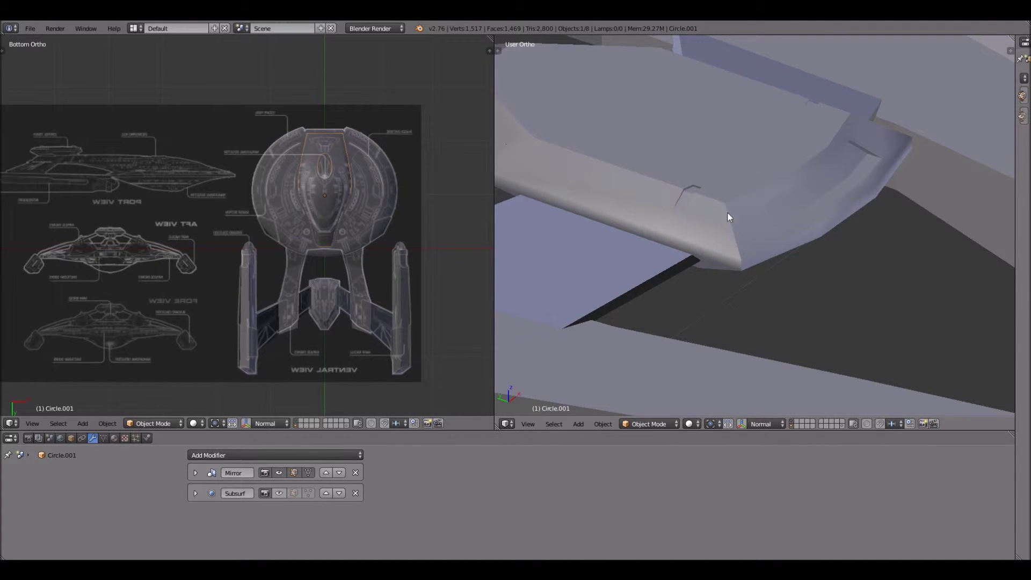
{"action": "middle_click_drag", "start_coordinate": [970, 302], "coordinate": [687, 314]}
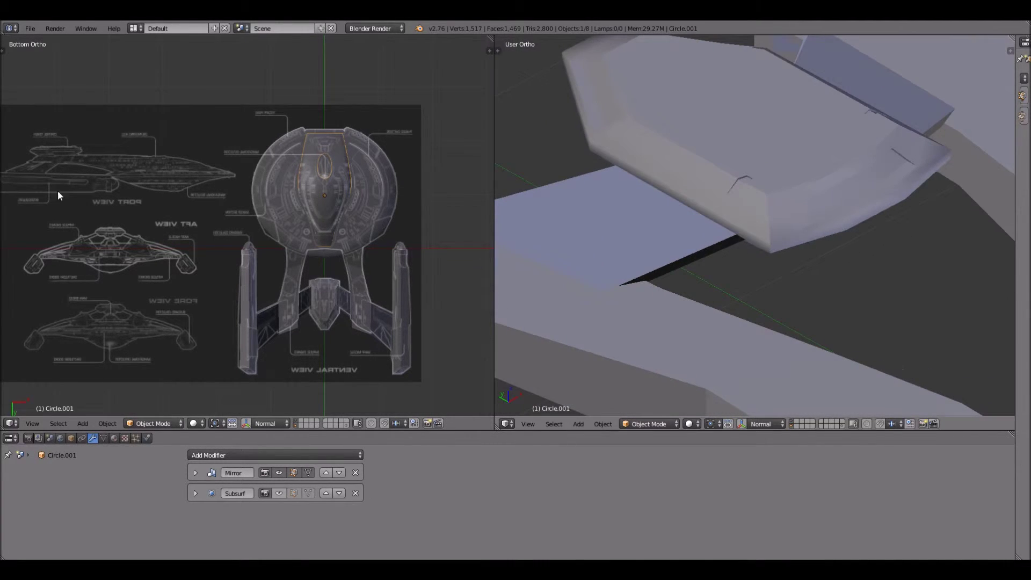
{"action": "scroll", "coordinate": [922, 255], "scroll_direction": "down", "scroll_amount": 6}
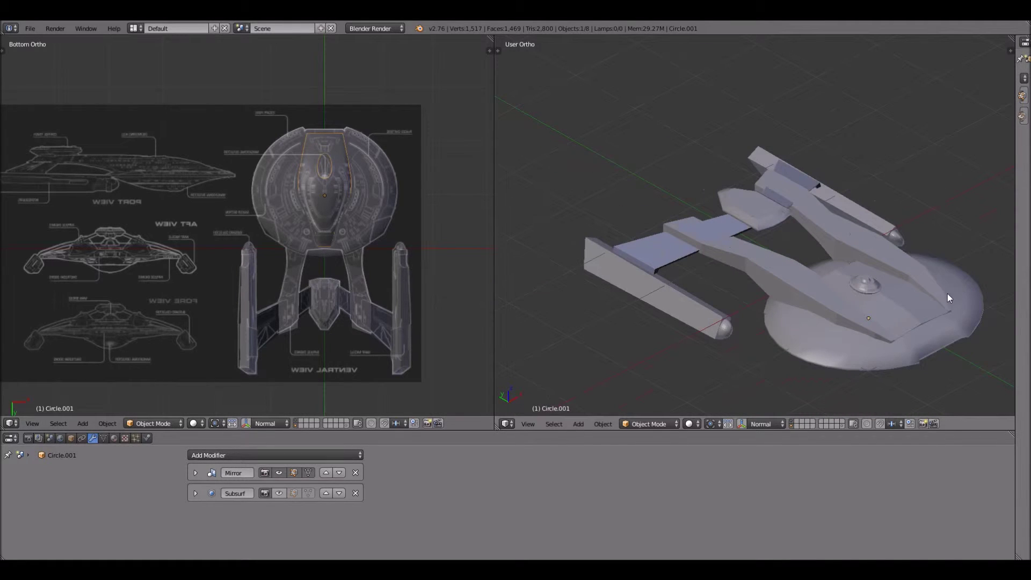
{"action": "middle_click_drag", "start_coordinate": [947, 293], "coordinate": [849, 257]}
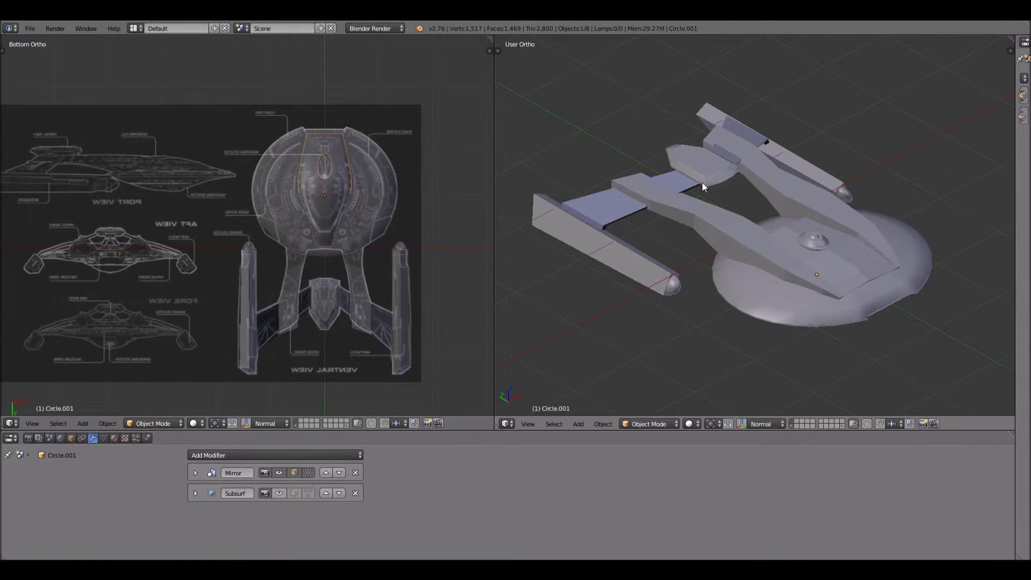
{"action": "scroll", "coordinate": [702, 183], "scroll_direction": "up", "scroll_amount": 5}
{"action": "middle_click_drag", "start_coordinate": [683, 95], "coordinate": [647, 208]}
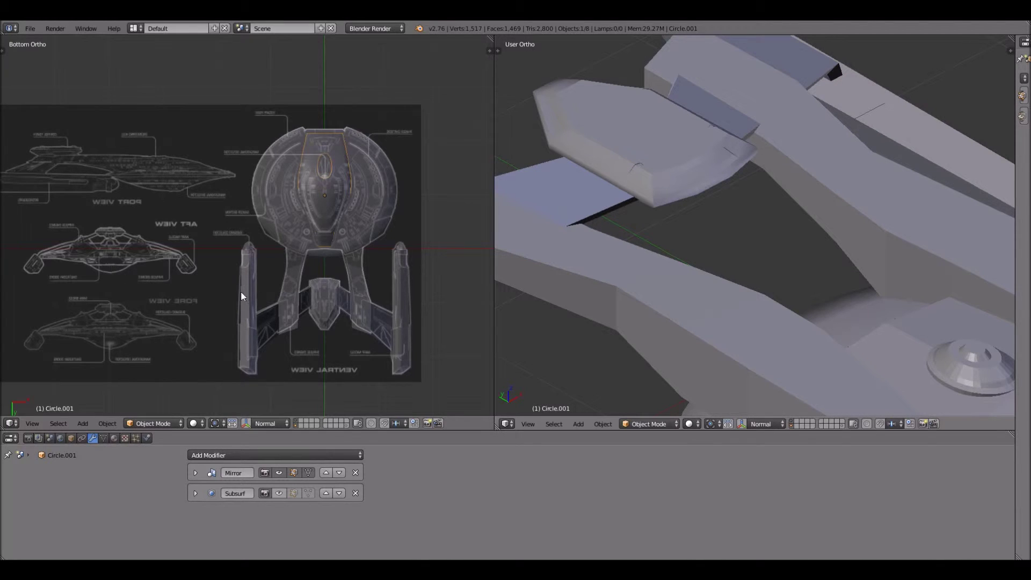
- Study the port and aft views of the blueprint, finishing with the whole sheet in view
{"action": "scroll", "coordinate": [32, 234], "scroll_direction": "down", "scroll_amount": 3}
{"action": "middle_click_drag", "start_coordinate": [44, 233], "coordinate": [150, 230], "text": "shift"}
{"action": "scroll", "coordinate": [149, 234], "scroll_direction": "up", "scroll_amount": 3}
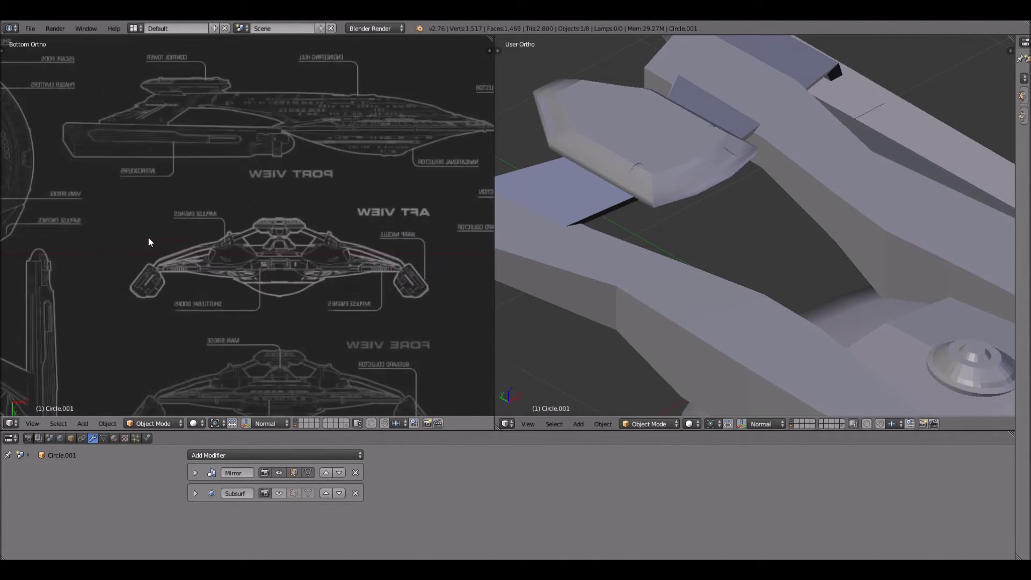
{"action": "scroll", "coordinate": [149, 242], "scroll_direction": "down", "scroll_amount": 2}
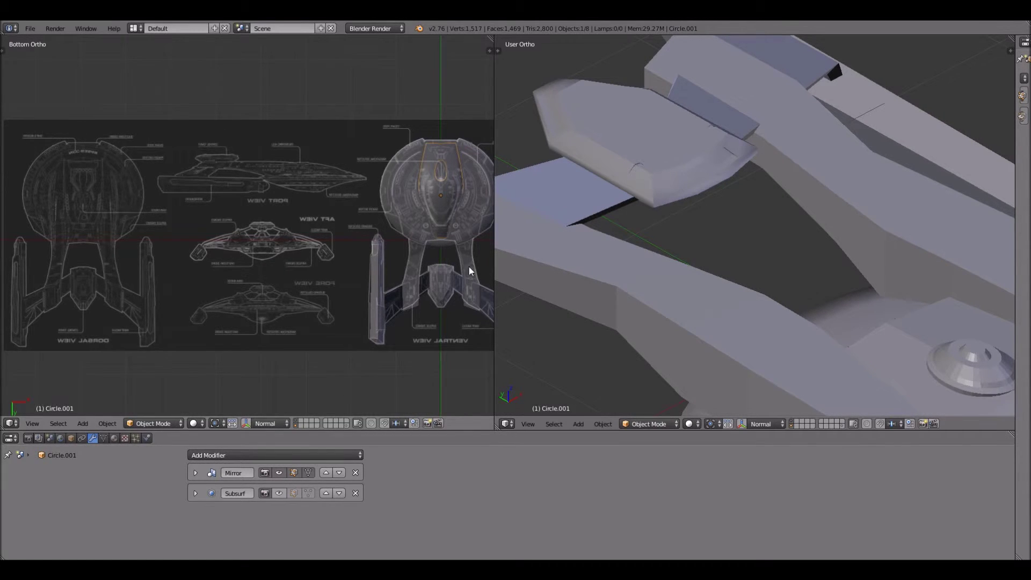
{"action": "scroll", "coordinate": [327, 256], "scroll_direction": "down", "scroll_amount": 1}
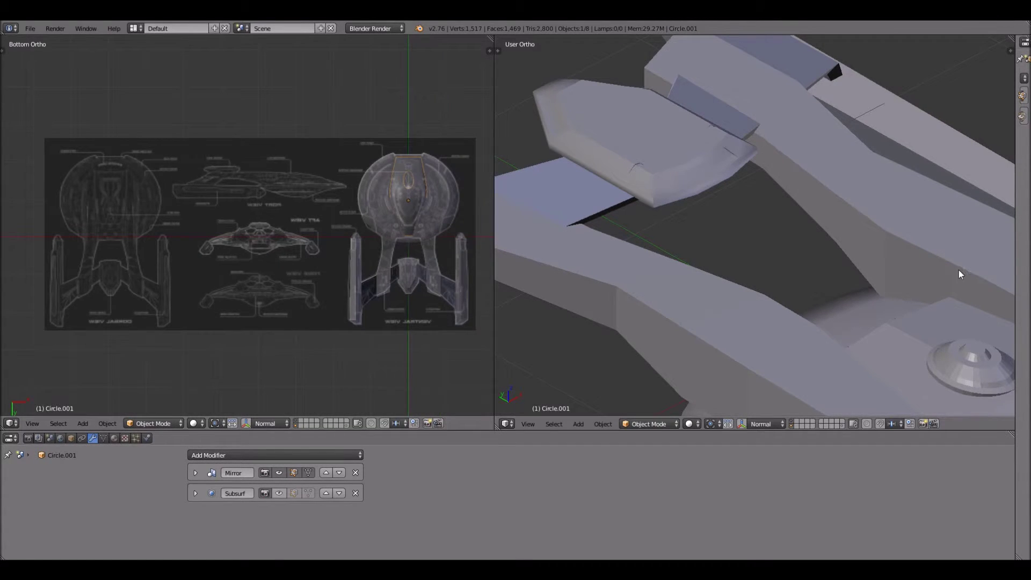
- Switch the blueprint viewport to the top view and frame the pylons and rear pod over the dorsal drawing
{"action": "left_click", "coordinate": [30, 423]}
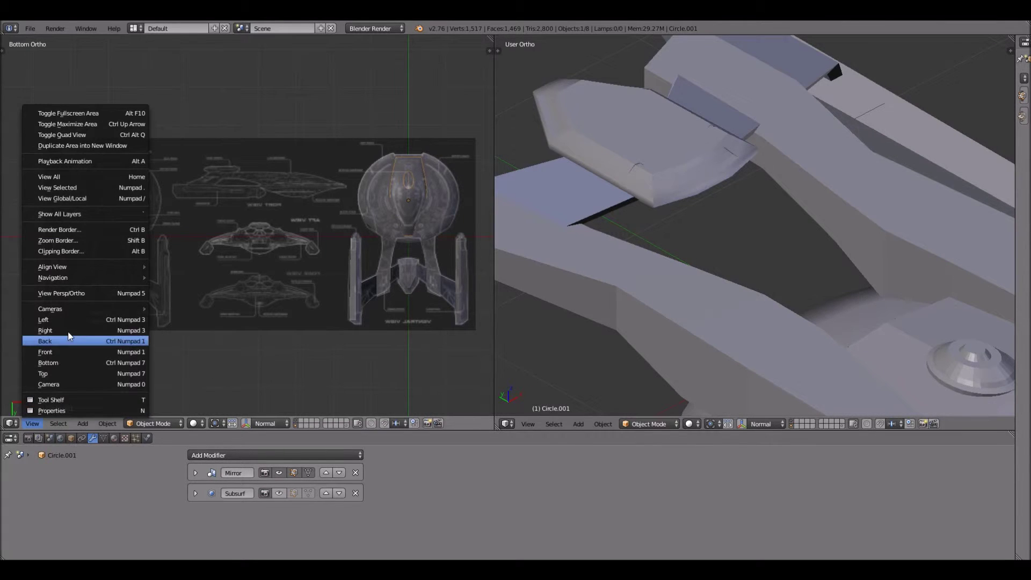
{"action": "left_click", "coordinate": [63, 363]}
{"action": "left_click", "coordinate": [33, 423]}
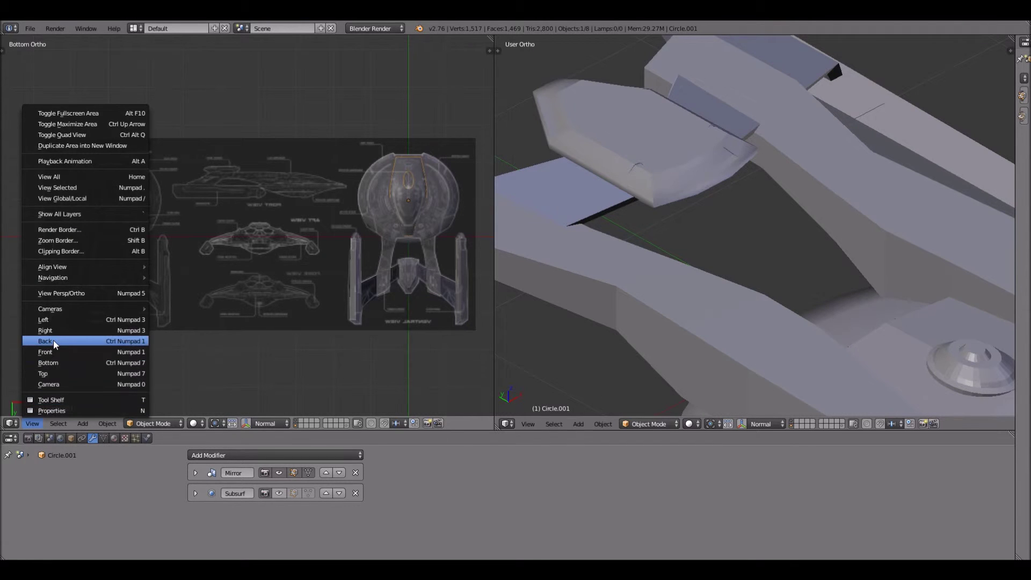
{"action": "left_click", "coordinate": [48, 374]}
{"action": "middle_click_drag", "start_coordinate": [349, 300], "coordinate": [203, 244], "text": "shift"}
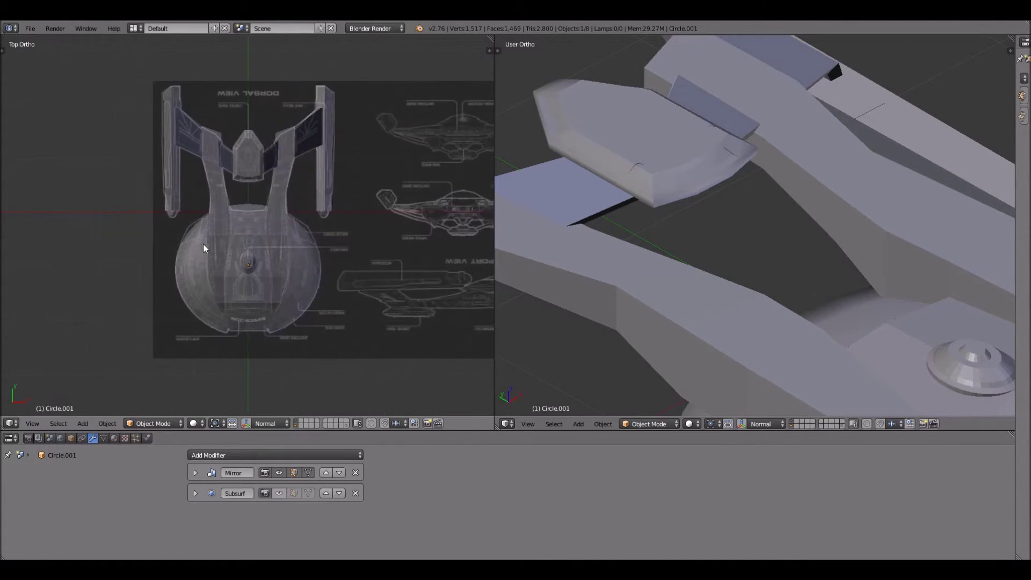
{"action": "scroll", "coordinate": [203, 244], "scroll_direction": "up", "scroll_amount": 3}
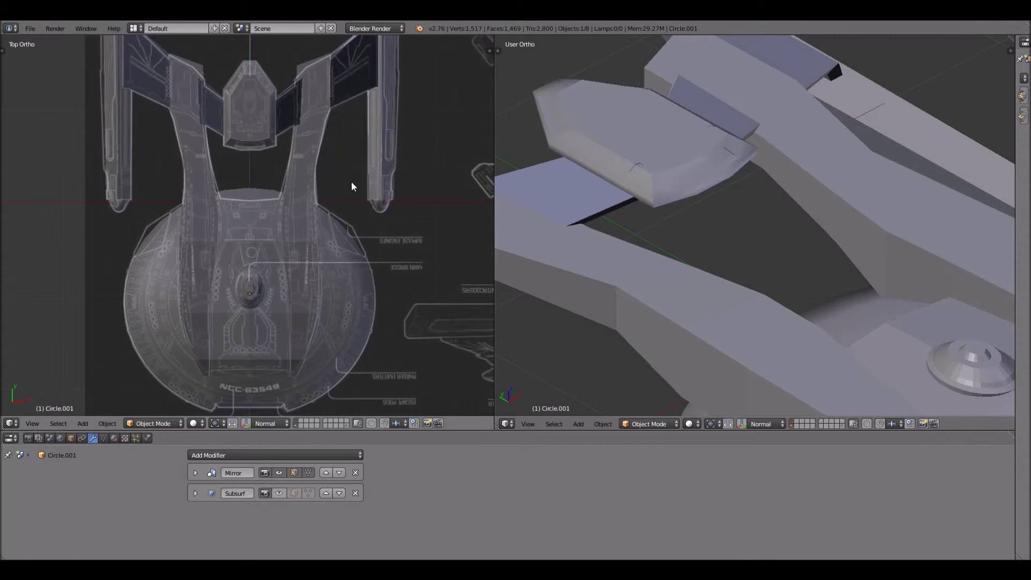
{"action": "scroll", "coordinate": [351, 186], "scroll_direction": "down", "scroll_amount": 1}
{"action": "middle_click_drag", "start_coordinate": [351, 186], "coordinate": [279, 214], "text": "shift"}
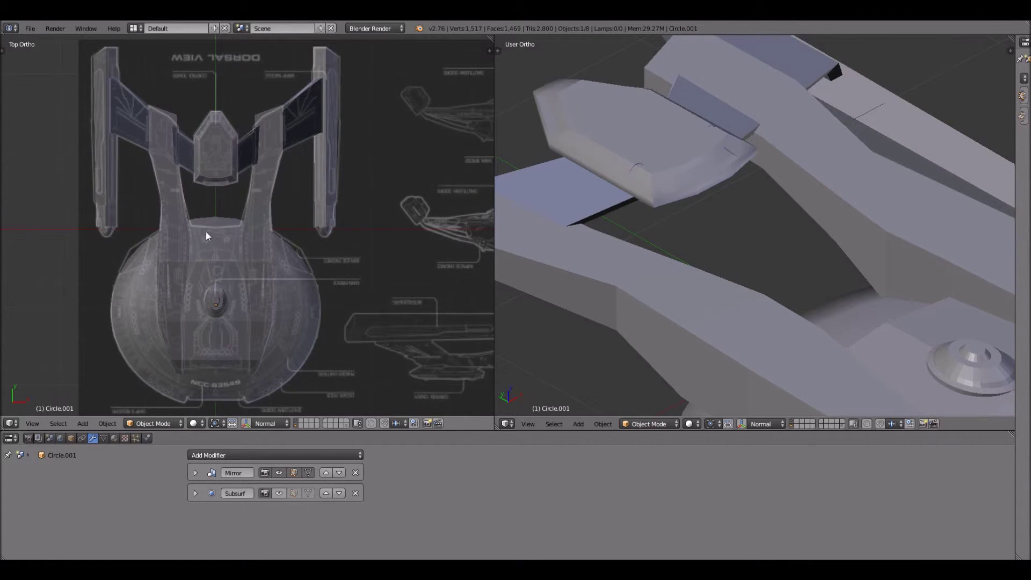
{"action": "scroll", "coordinate": [201, 210], "scroll_direction": "up", "scroll_amount": 2}
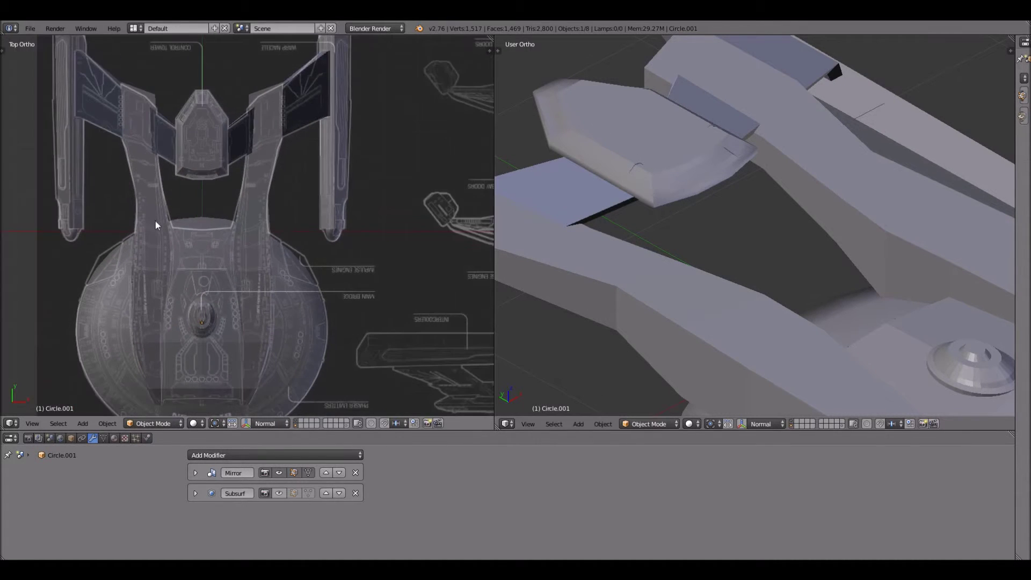
{"action": "scroll", "coordinate": [209, 202], "scroll_direction": "up", "scroll_amount": 2}
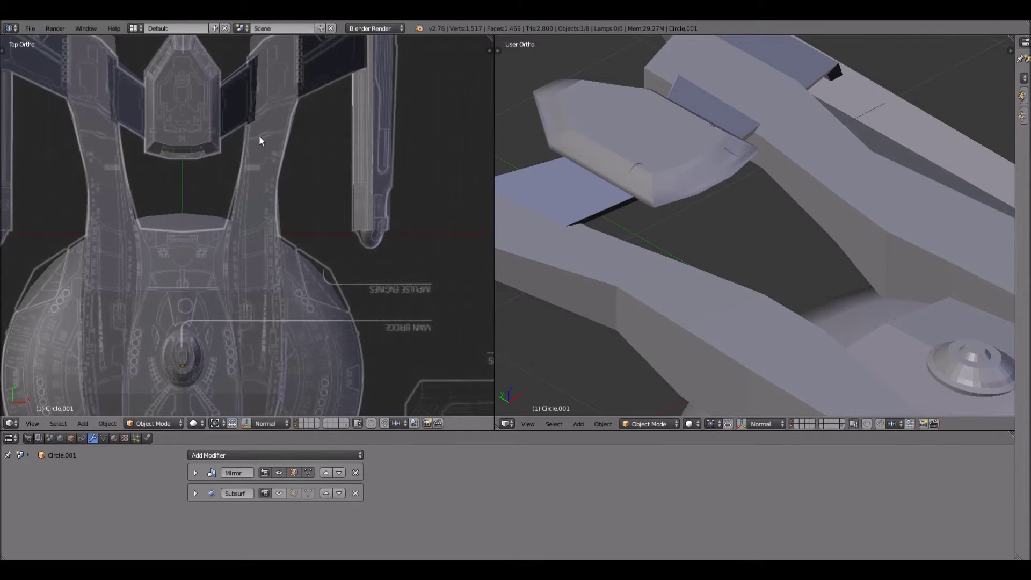
{"action": "scroll", "coordinate": [240, 136], "scroll_direction": "up", "scroll_amount": 1}
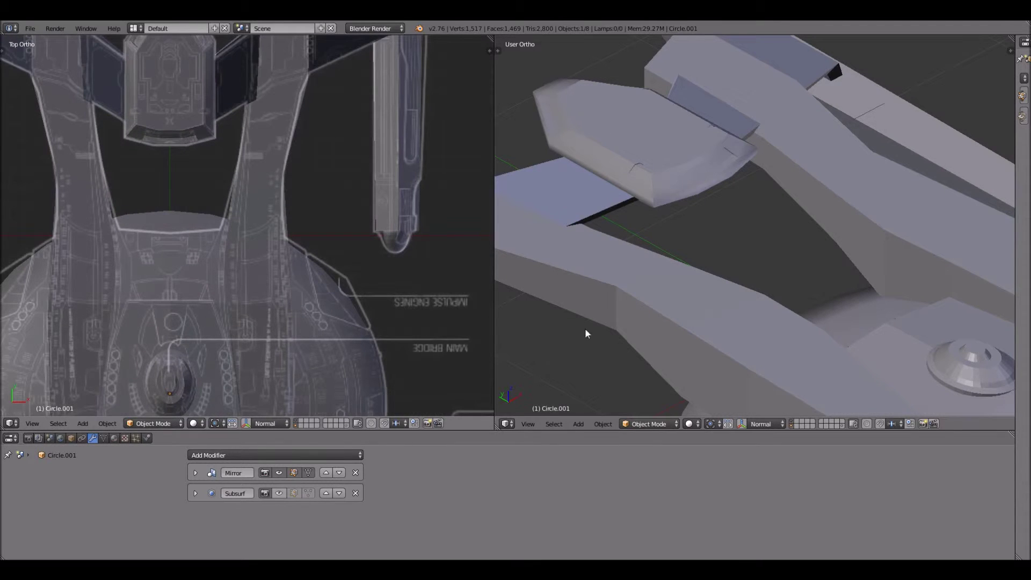
- Select the rear pod, preview it with Rendered viewport shading, and return the model viewport to solid shading
{"action": "right_click", "coordinate": [649, 146]}
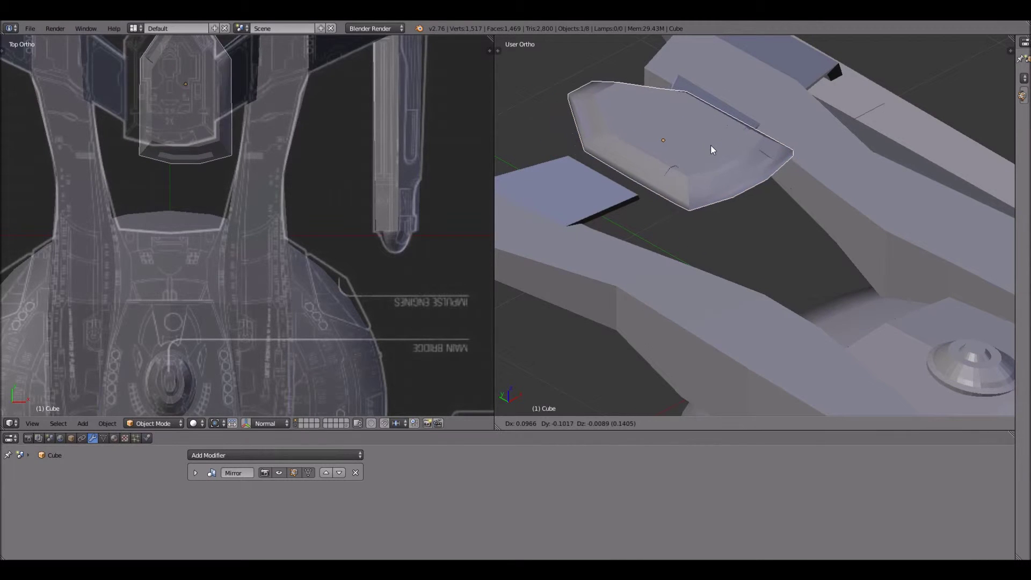
{"action": "left_click", "coordinate": [527, 424]}
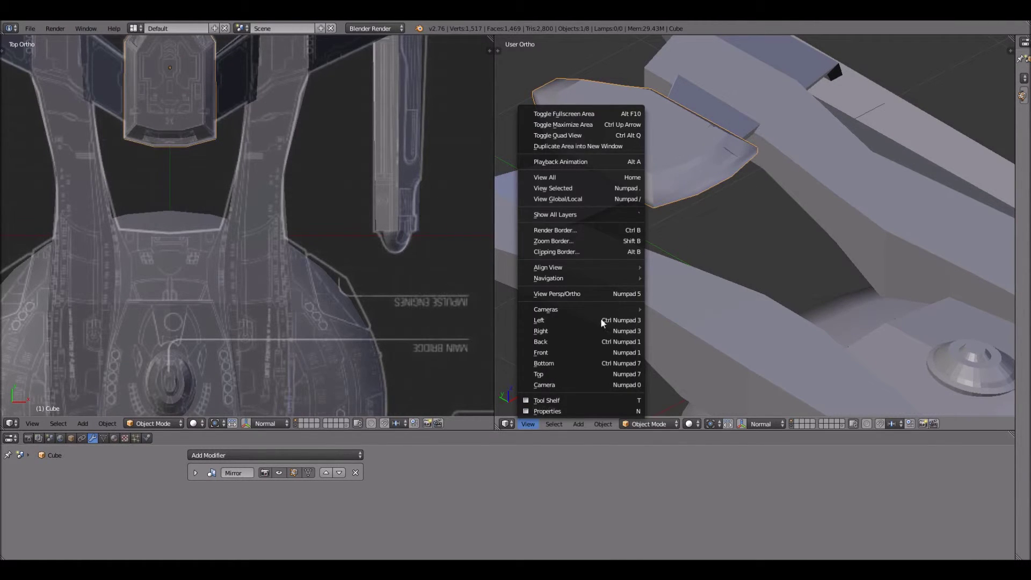
{"action": "left_click", "coordinate": [697, 422]}
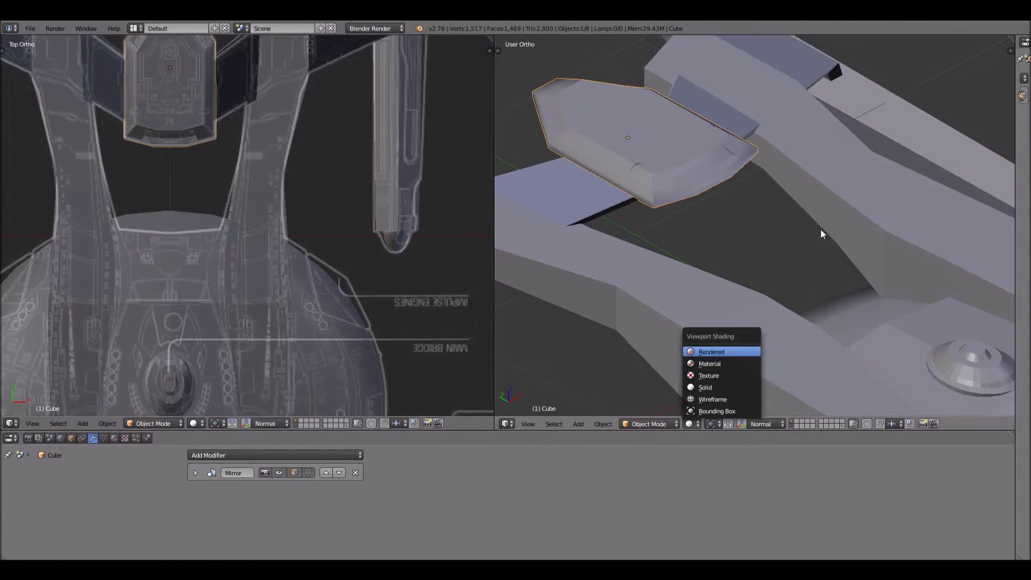
{"action": "key", "text": "Return"}
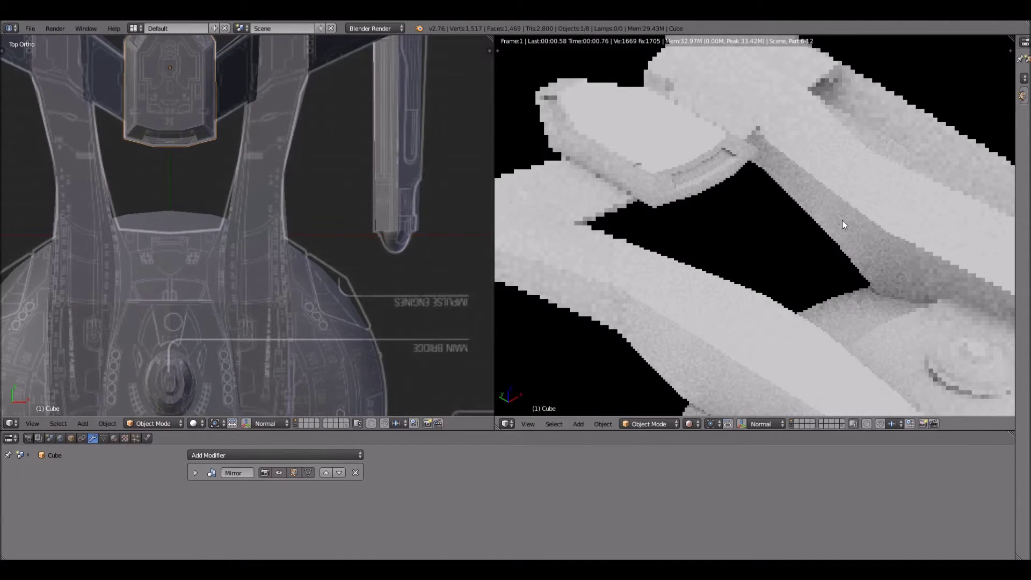
{"action": "middle_click_drag", "start_coordinate": [842, 220], "coordinate": [832, 260]}
{"action": "scroll", "coordinate": [861, 162], "scroll_direction": "down", "scroll_amount": 3}
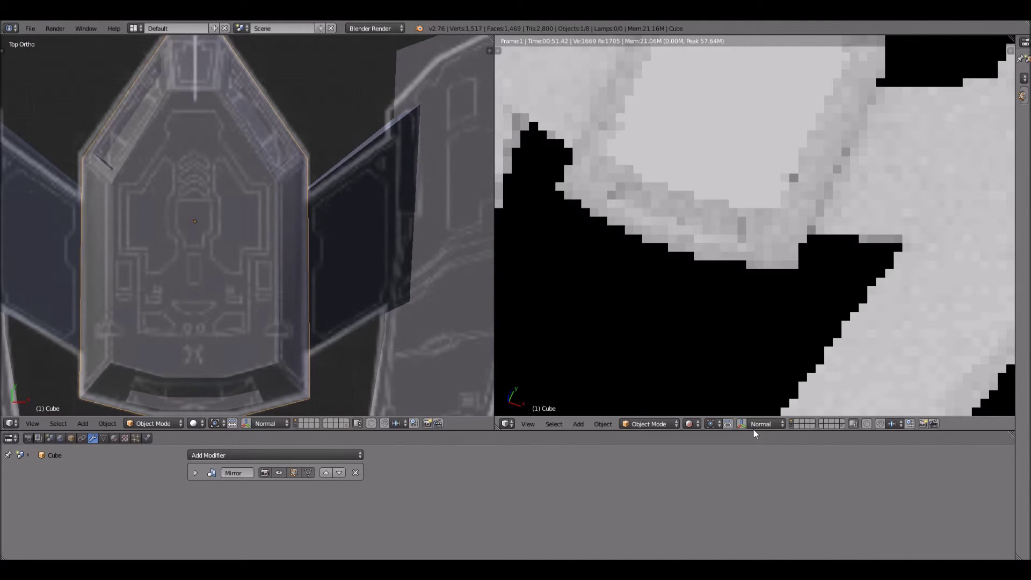
{"action": "key", "text": "shift+z"}
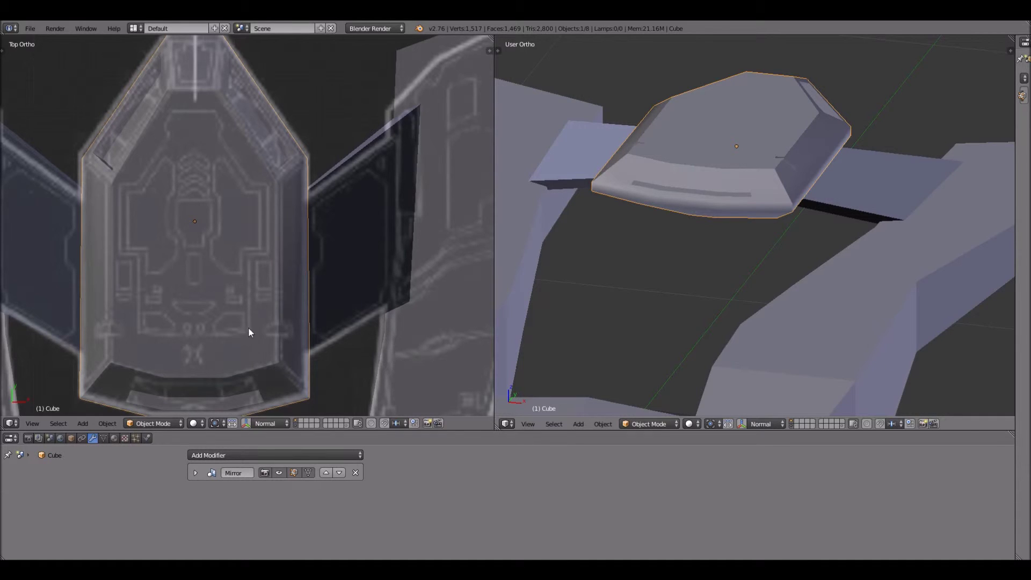
{"action": "scroll", "coordinate": [622, 301], "scroll_direction": "up", "scroll_amount": 1}
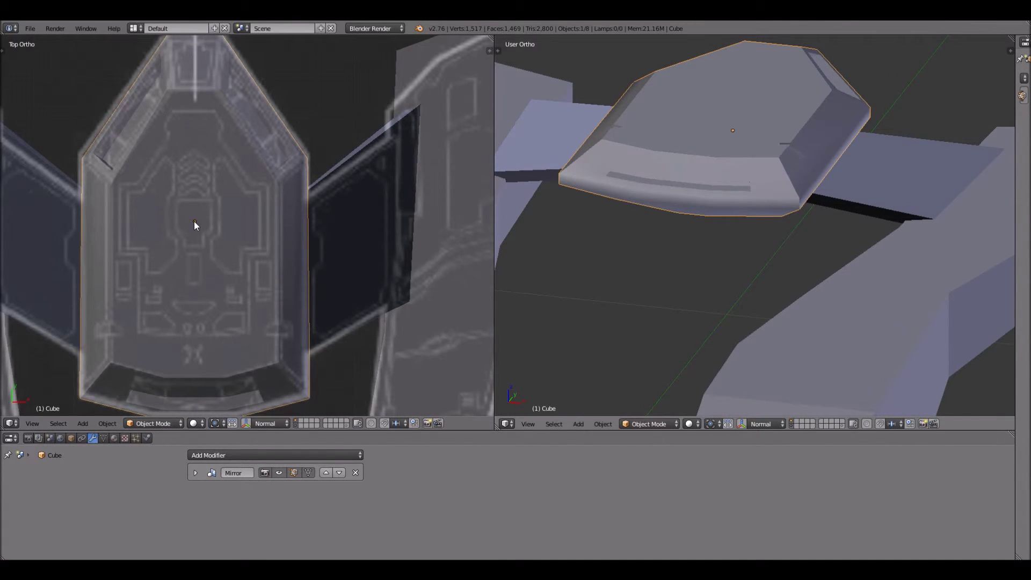
- Place the 3D cursor at the rear pod's centre in the top view and just above the pod in a front-view model viewport
{"action": "key", "text": "shift+s"}
{"action": "left_click", "coordinate": [507, 423]}
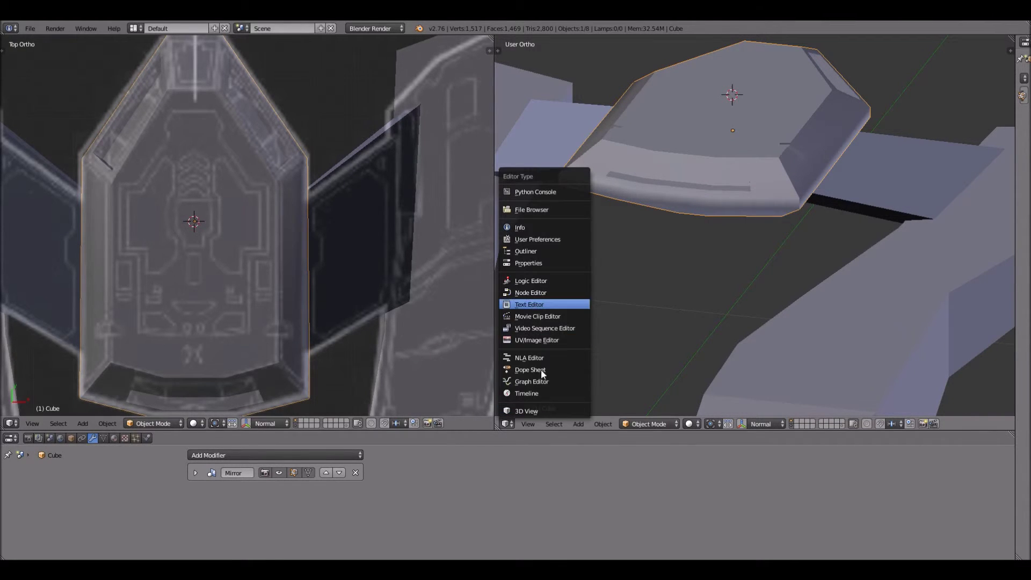
{"action": "left_click", "coordinate": [532, 422]}
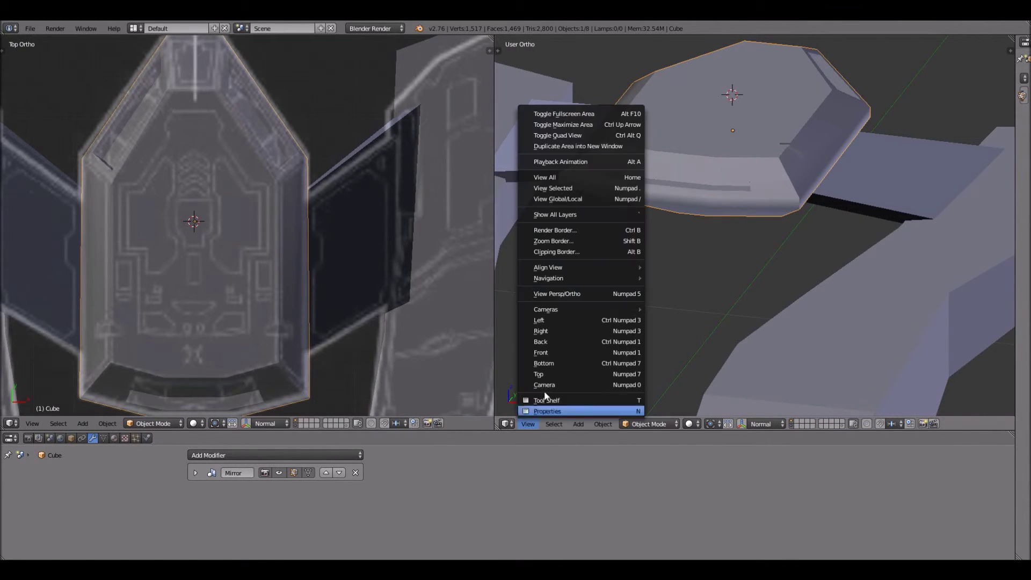
{"action": "left_click", "coordinate": [562, 350]}
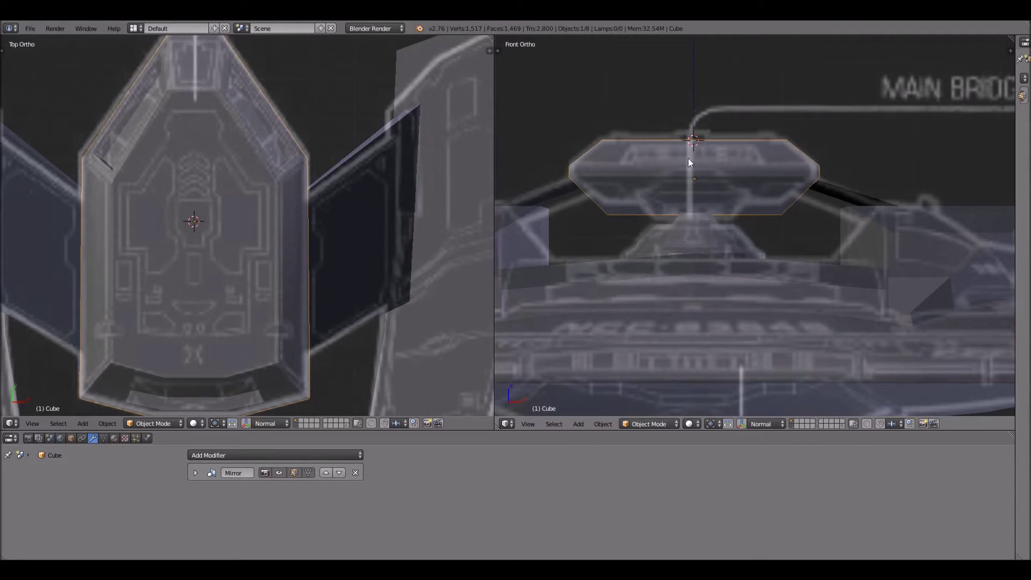
{"action": "scroll", "coordinate": [701, 194], "scroll_direction": "up", "scroll_amount": 2}
{"action": "left_click", "coordinate": [675, 87]}
{"action": "scroll", "coordinate": [676, 87], "scroll_direction": "up", "scroll_amount": 1}
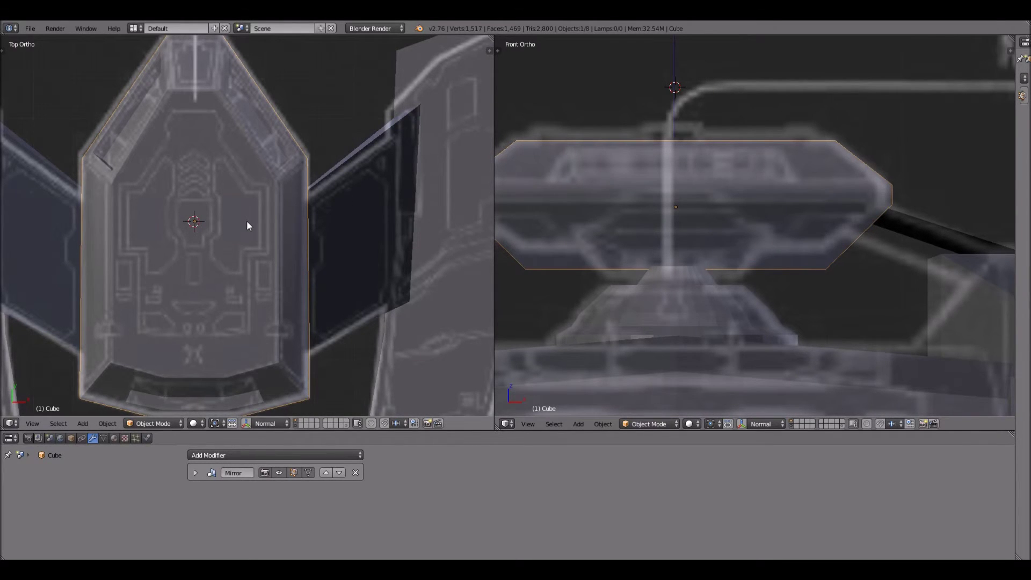
- Examine the front of the rear pod's mesh in Edit Mode against the dorsal drawing, and return to Object Mode
{"action": "scroll", "coordinate": [110, 246], "scroll_direction": "up", "scroll_amount": 1}
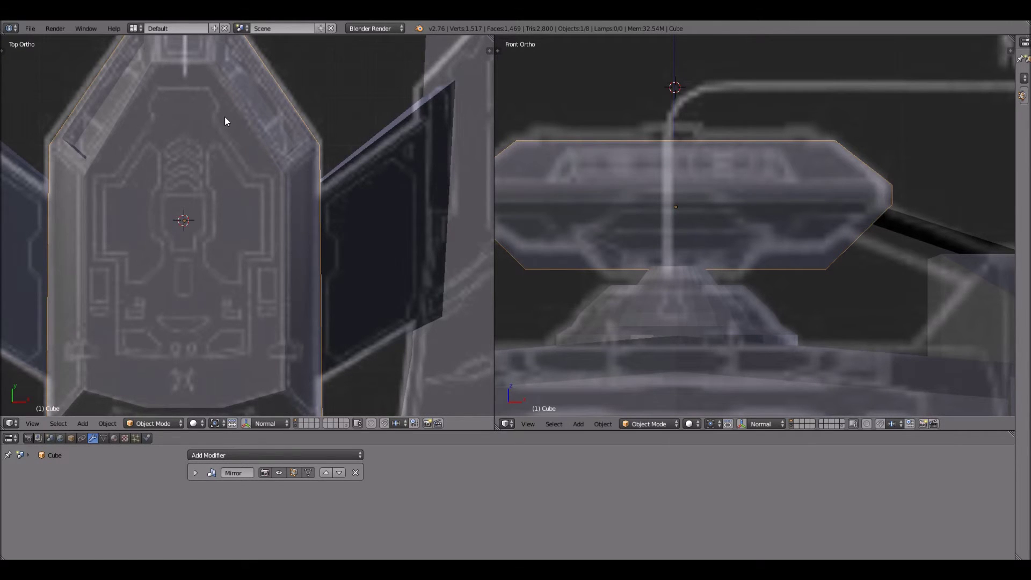
{"action": "scroll", "coordinate": [178, 113], "scroll_direction": "up", "scroll_amount": 1}
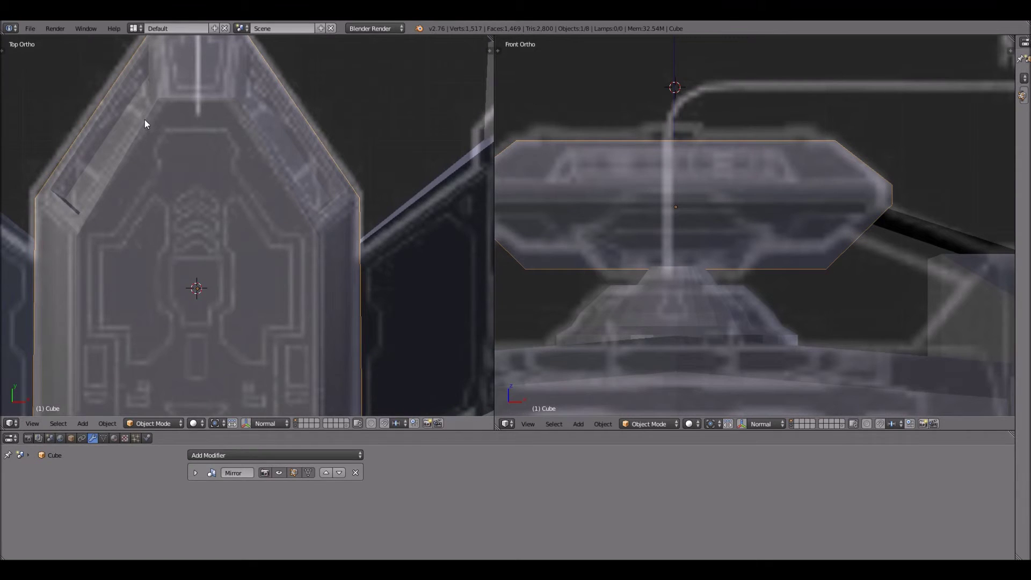
{"action": "left_click", "coordinate": [181, 421]}
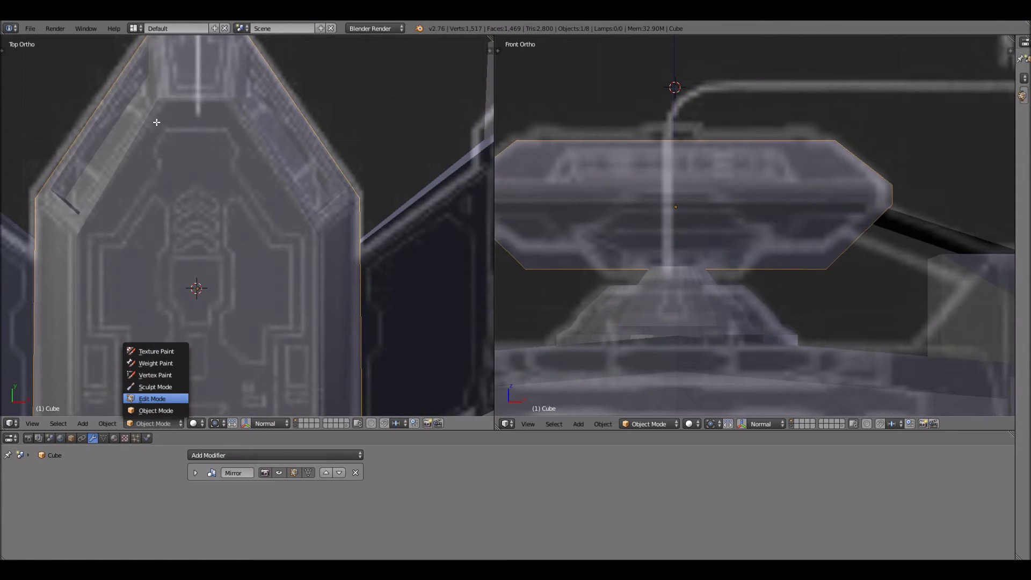
{"action": "left_click", "coordinate": [152, 398]}
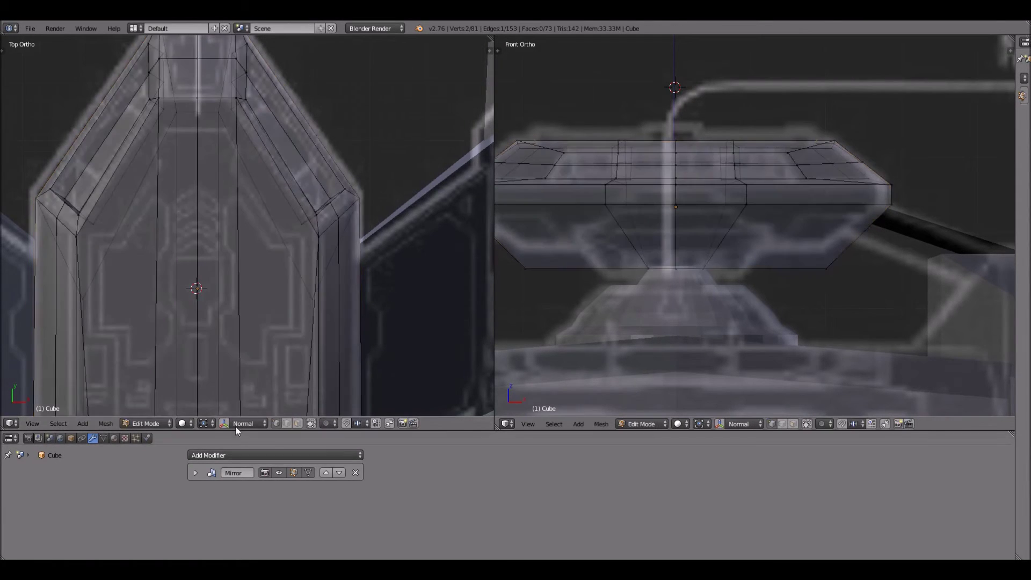
{"action": "left_click", "coordinate": [161, 421]}
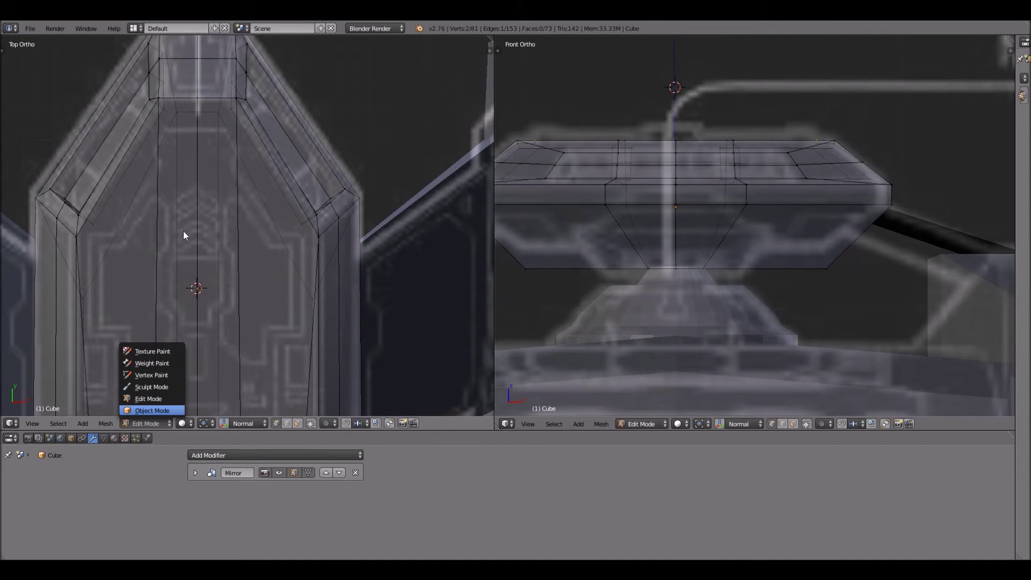
{"action": "key", "text": "Return"}
{"action": "scroll", "coordinate": [154, 353], "scroll_direction": "down", "scroll_amount": 1}
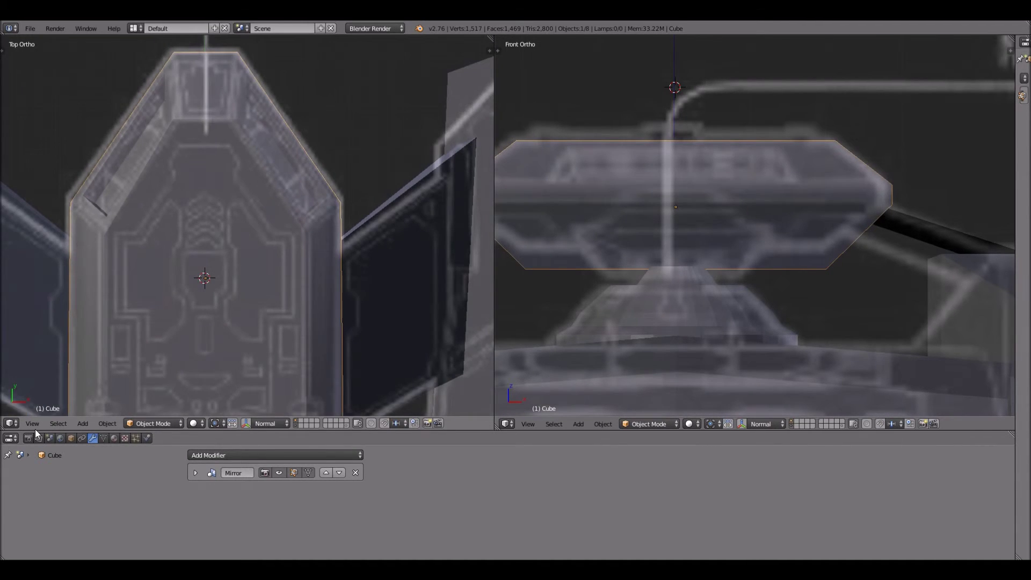
- Add a plane at the 3D cursor above the rear pod and scale it down to about 0.111
{"action": "left_click", "coordinate": [107, 424]}
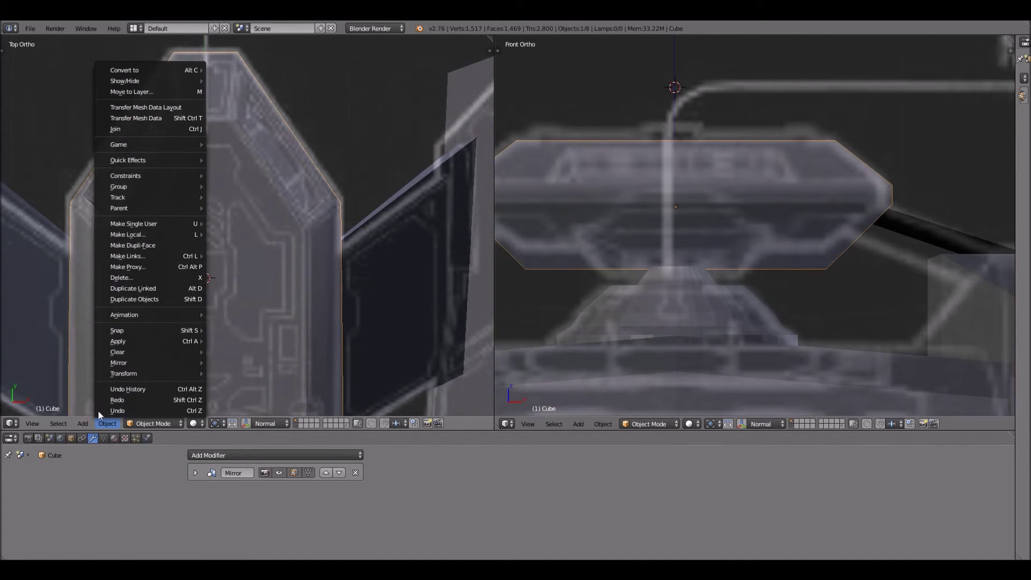
{"action": "mouse_move", "coordinate": [85, 421]}
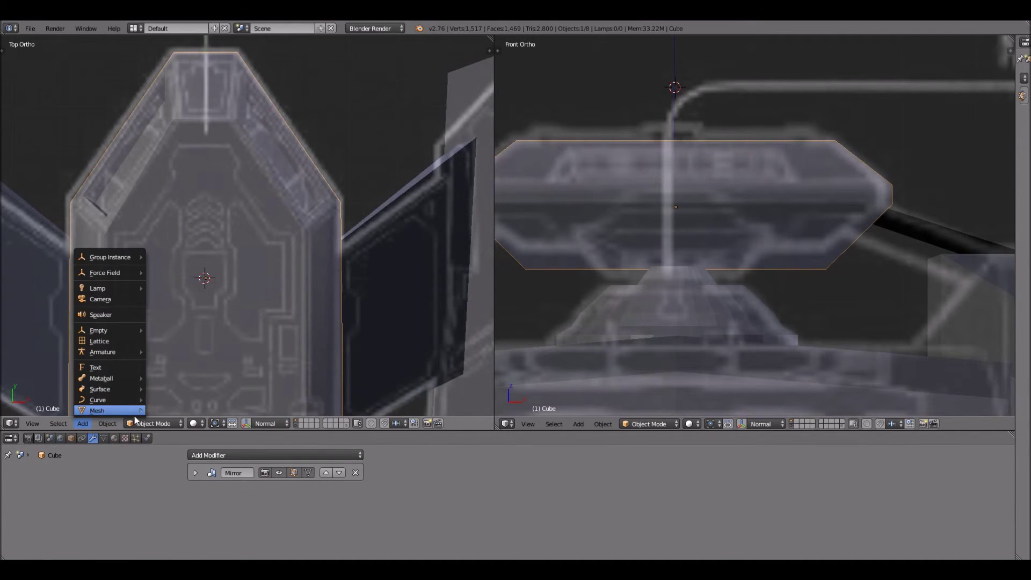
{"action": "mouse_move", "coordinate": [124, 411]}
{"action": "key", "text": "Return"}
{"action": "scroll", "coordinate": [312, 295], "scroll_direction": "down", "scroll_amount": 4}
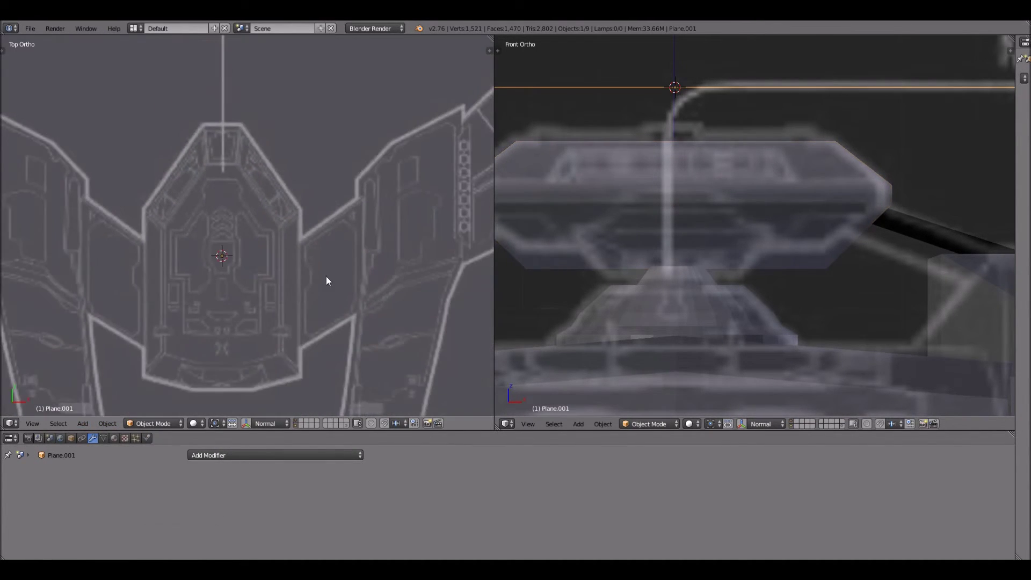
{"action": "key", "text": "s"}
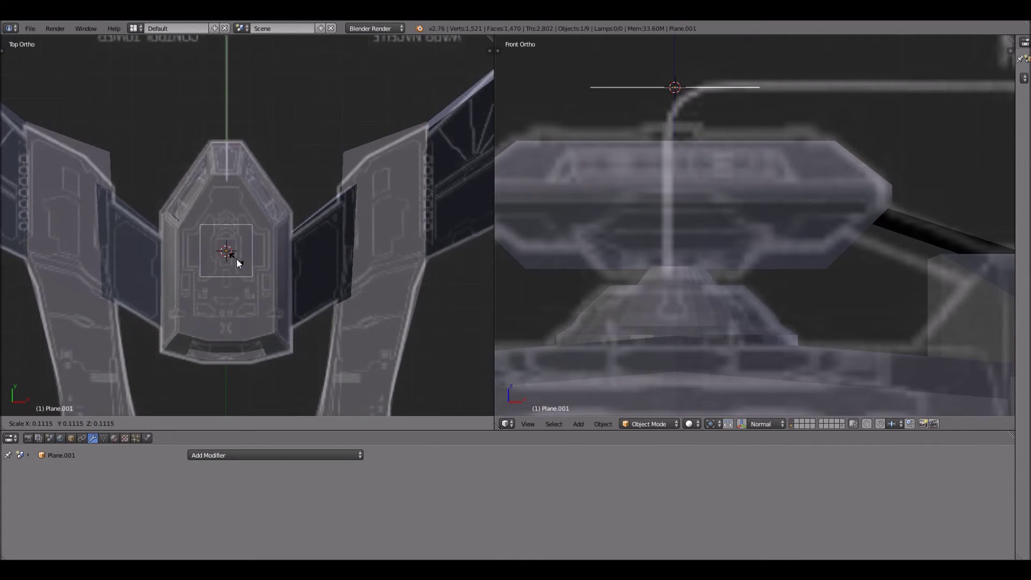
{"action": "left_click", "coordinate": [236, 259]}
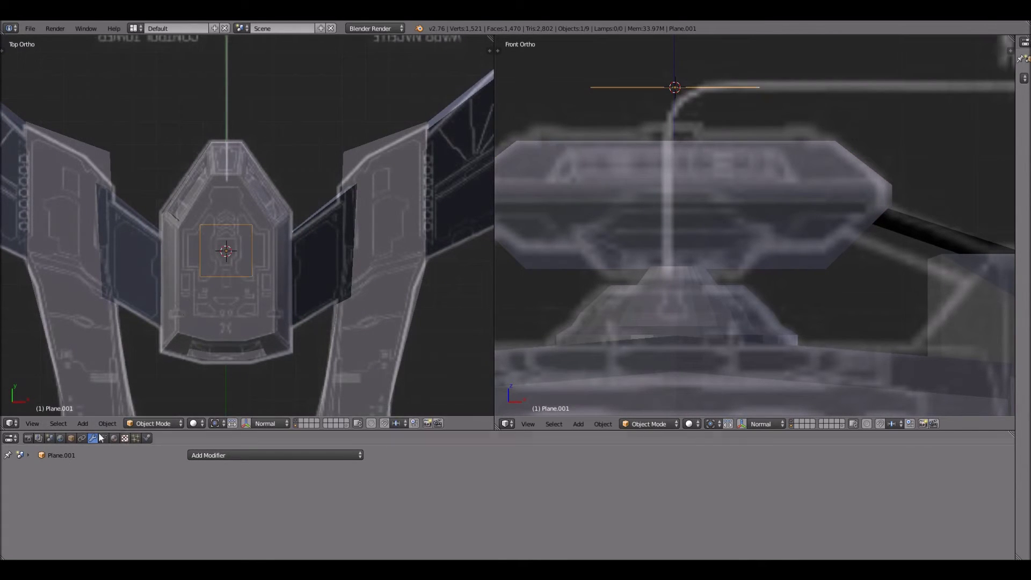
- Set the plane's X location to 0 so it sits on the ship's centreline
{"action": "left_click", "coordinate": [73, 439]}
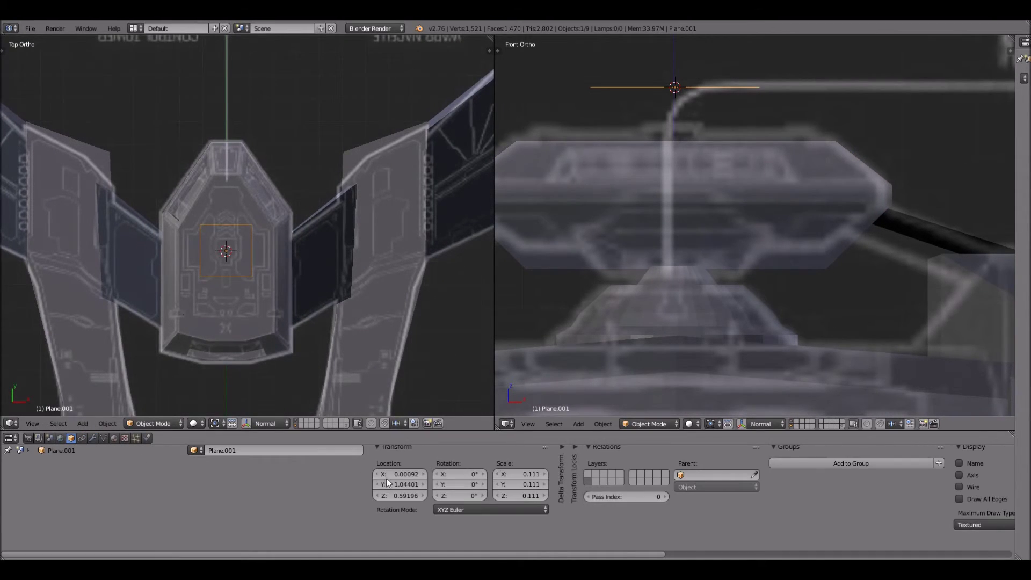
{"action": "left_click", "coordinate": [414, 466]}
{"action": "type", "text": "0"}
{"action": "key", "text": "Return"}
{"action": "scroll", "coordinate": [250, 270], "scroll_direction": "up", "scroll_amount": 1}
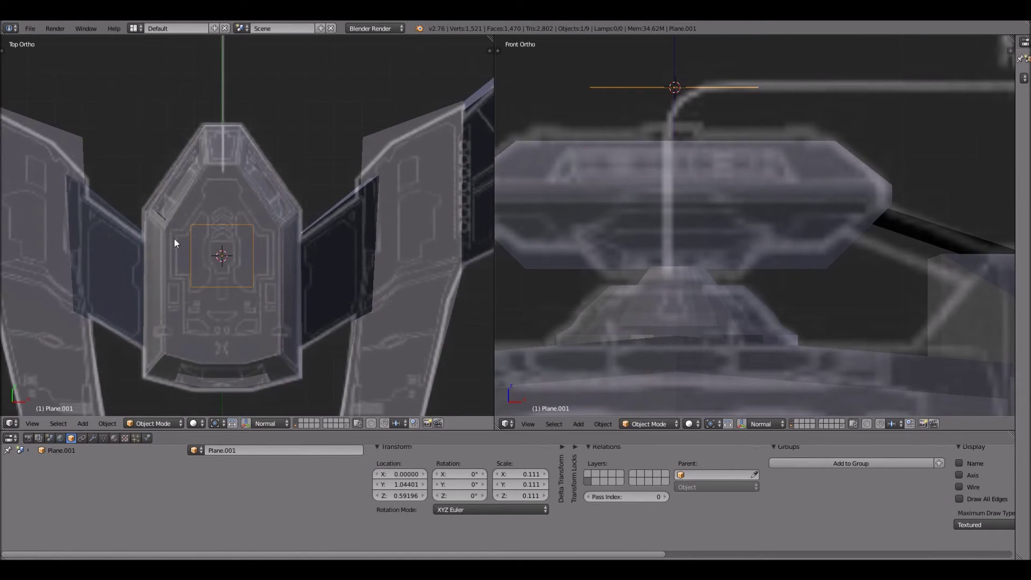
- Slide the plane along the Y axis to about 1.056, over the central panel detail of the pod drawing
{"action": "scroll", "coordinate": [156, 241], "scroll_direction": "up", "scroll_amount": 3}
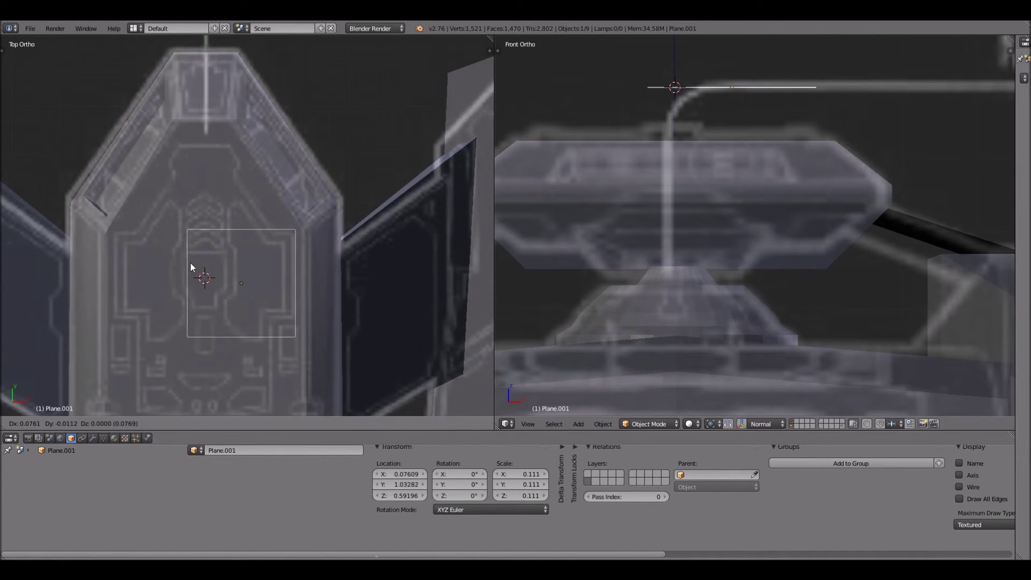
{"action": "middle_click_drag", "start_coordinate": [313, 476], "coordinate": [308, 481]}
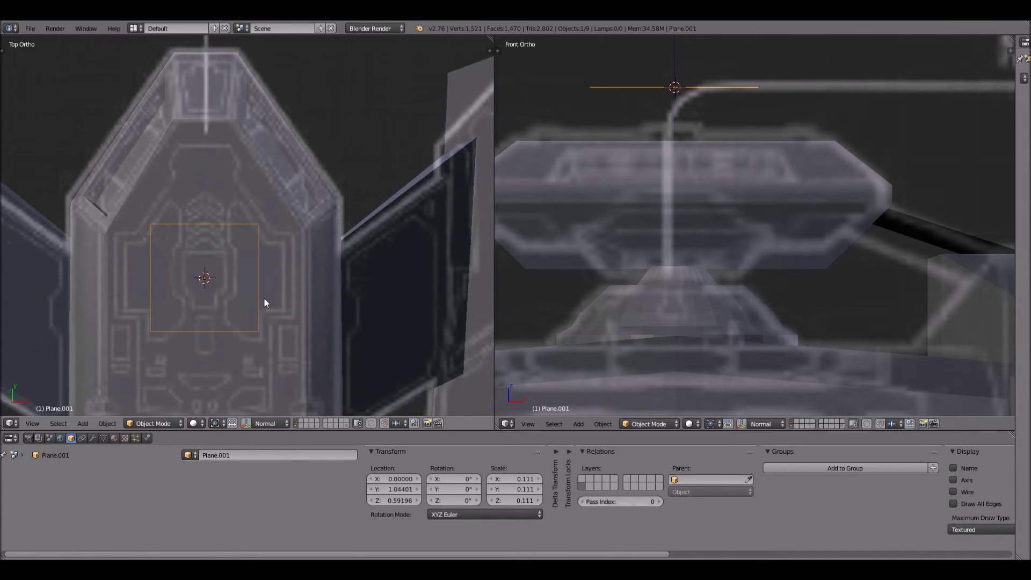
{"action": "key", "text": "g"}
{"action": "key", "text": "Escape"}
{"action": "key", "text": "g"}
{"action": "key", "text": "y"}
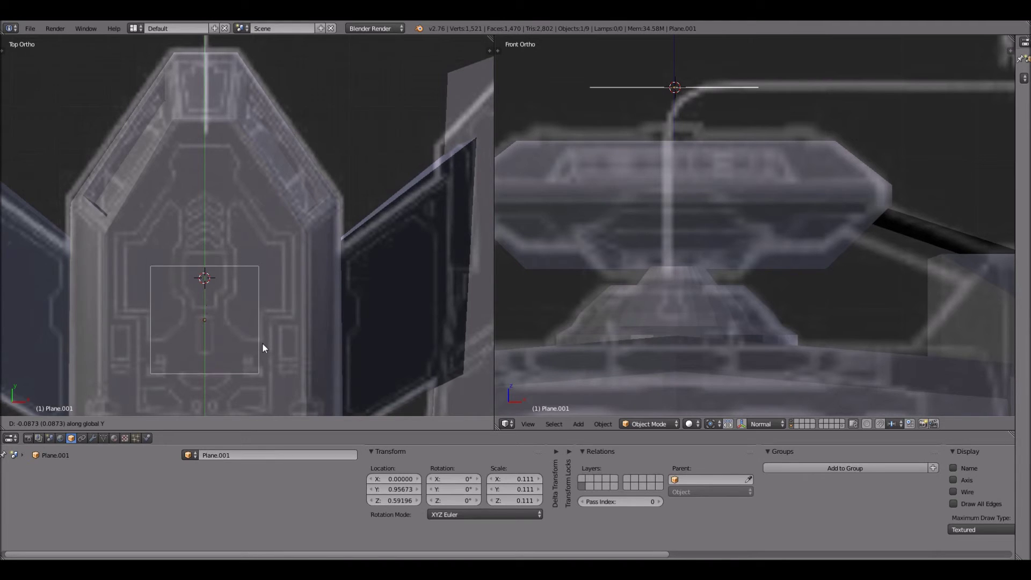
{"action": "left_click", "coordinate": [265, 336]}
{"action": "middle_click_drag", "start_coordinate": [275, 337], "coordinate": [327, 246], "text": "shift"}
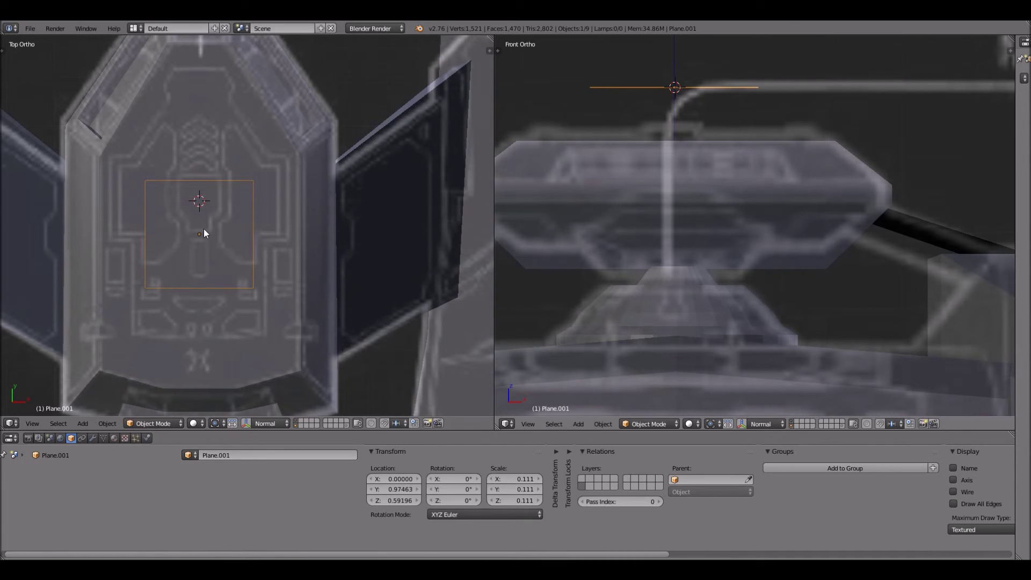
{"action": "key", "text": "g"}
{"action": "key", "text": "y"}
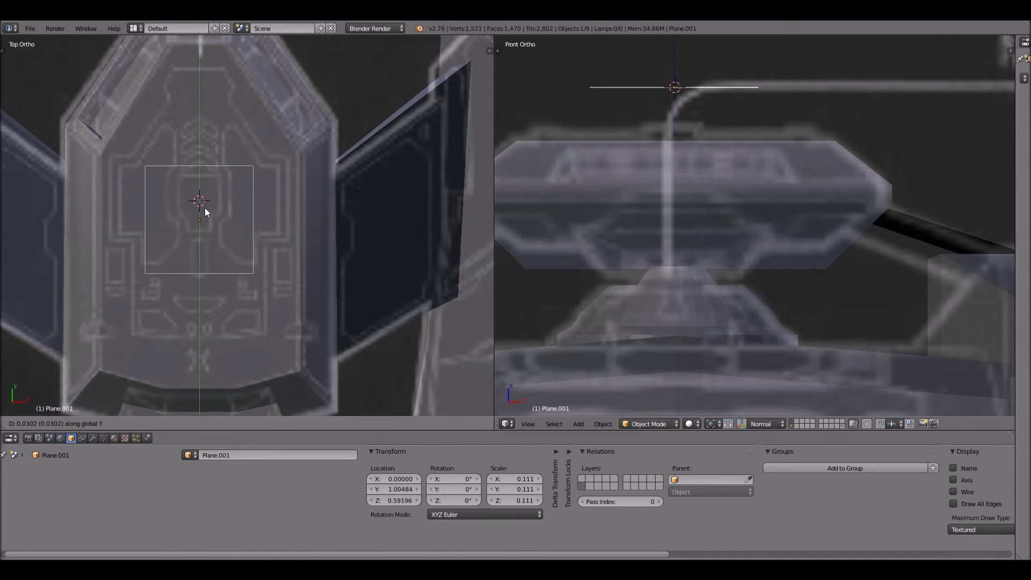
{"action": "left_click", "coordinate": [205, 189]}
- Scale the plane along Y to about 0.088 and shift it along Y to about 1.051
{"action": "key", "text": "s"}
{"action": "key", "text": "y"}
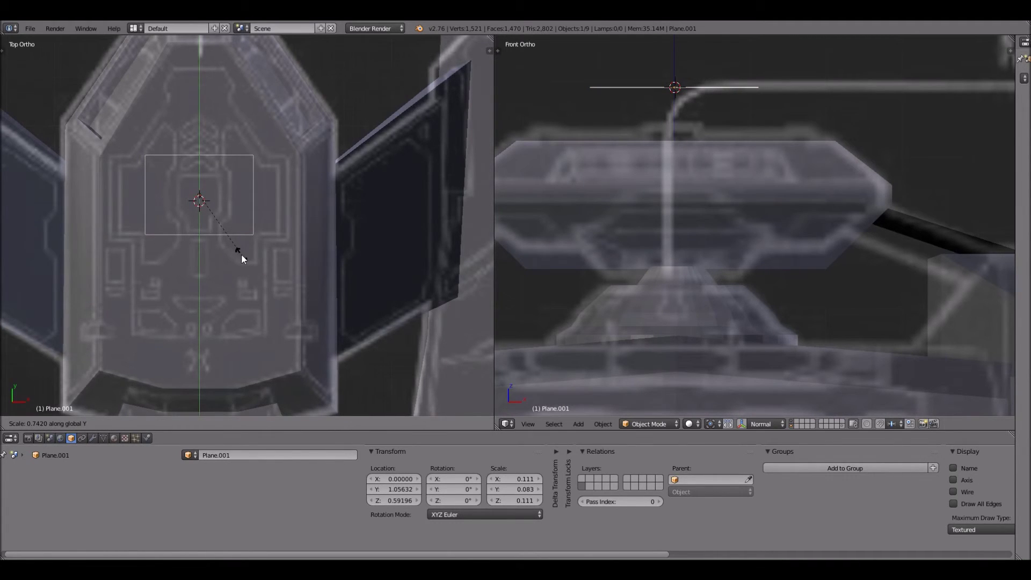
{"action": "left_click", "coordinate": [245, 256]}
{"action": "key", "text": "g"}
{"action": "key", "text": "y"}
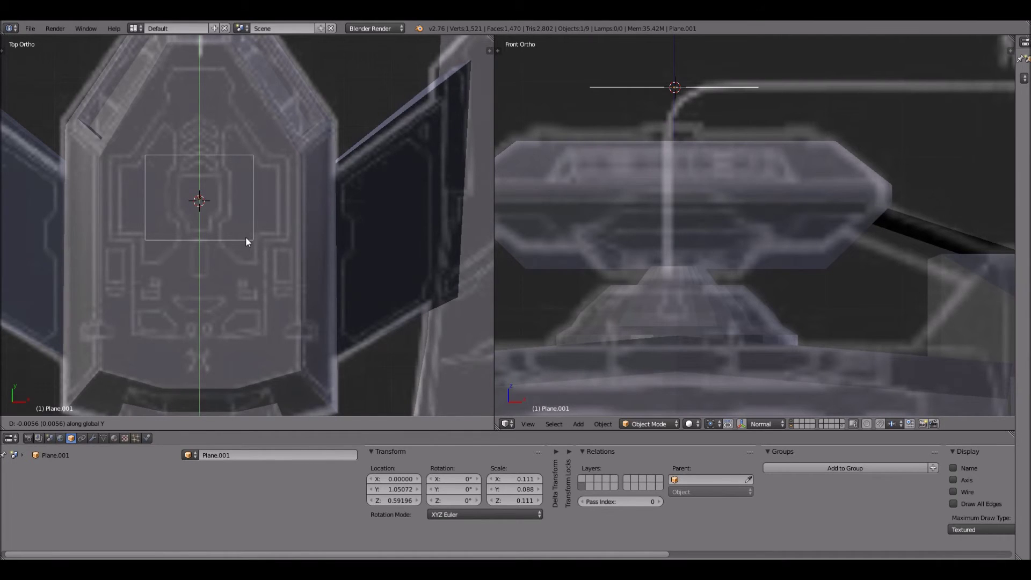
{"action": "left_click", "coordinate": [285, 242]}
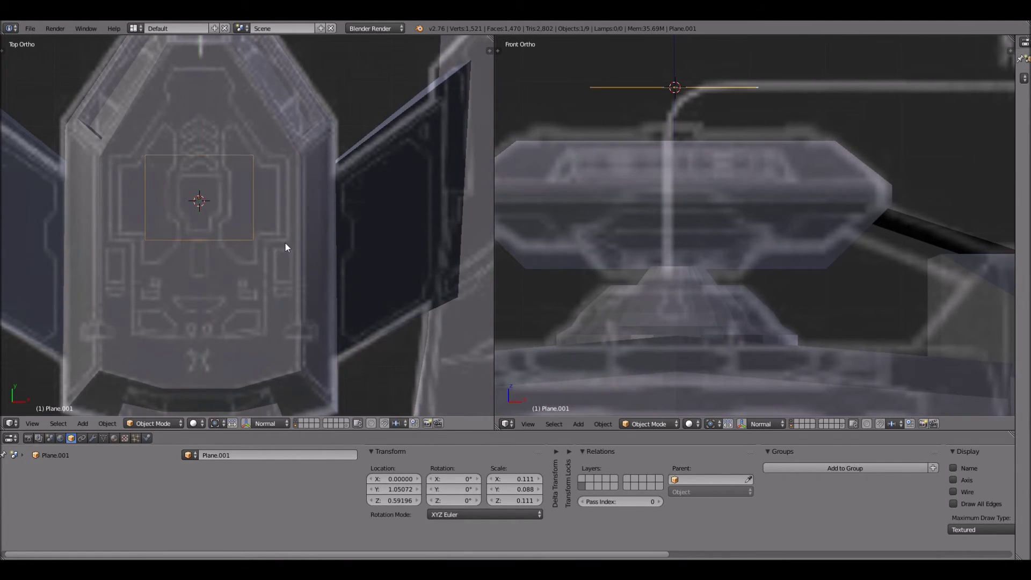
- Widen the plane along X to about 0.183 to span the panel outline and nudge it along Y to about 1.047
{"action": "key", "text": "s"}
{"action": "key", "text": "x"}
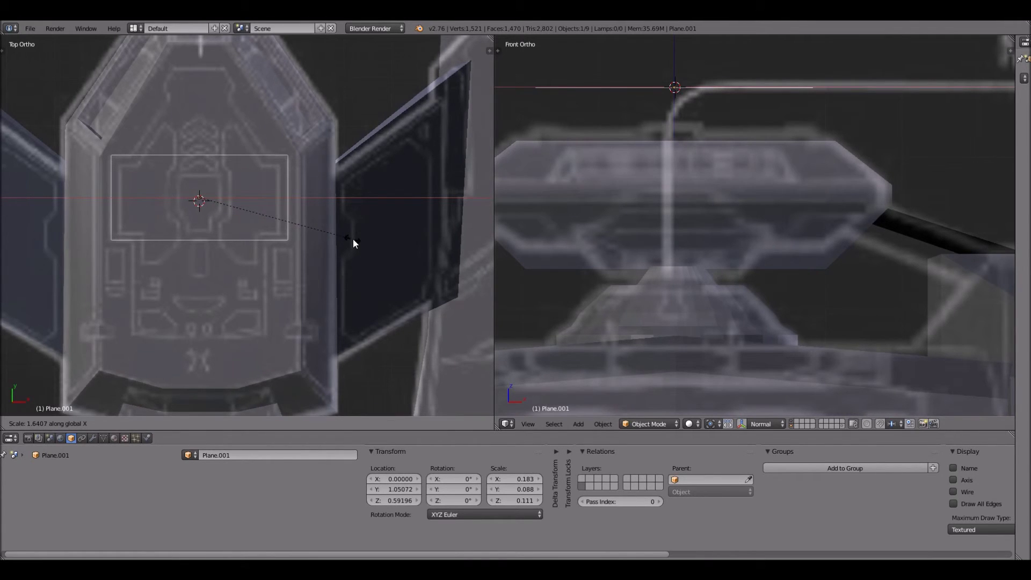
{"action": "left_click", "coordinate": [353, 239]}
{"action": "key", "text": "g"}
{"action": "key", "text": "y"}
{"action": "key", "text": "x"}
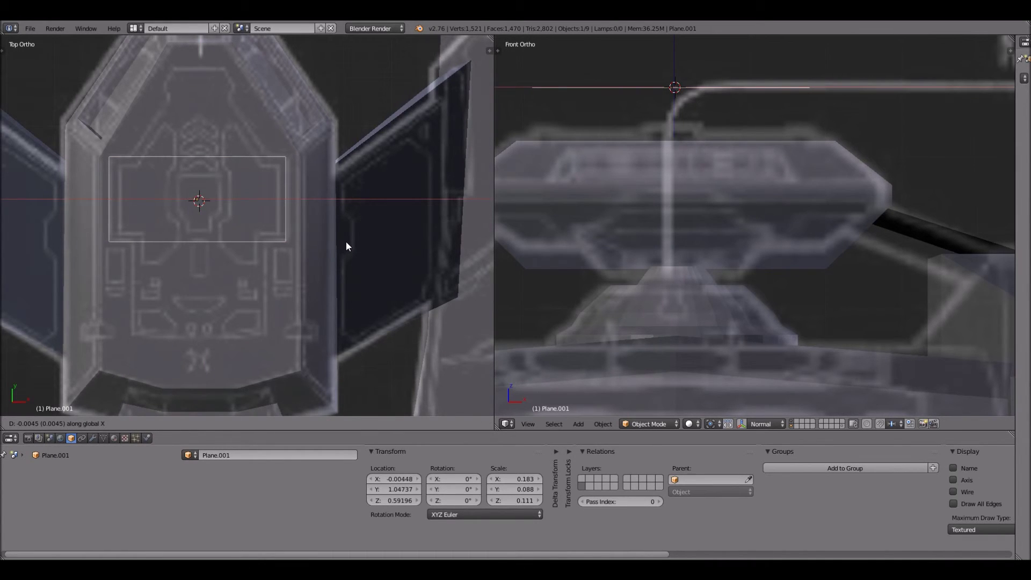
{"action": "right_click", "coordinate": [346, 240]}
{"action": "key", "text": "g"}
{"action": "key", "text": "z"}
{"action": "key", "text": "y"}
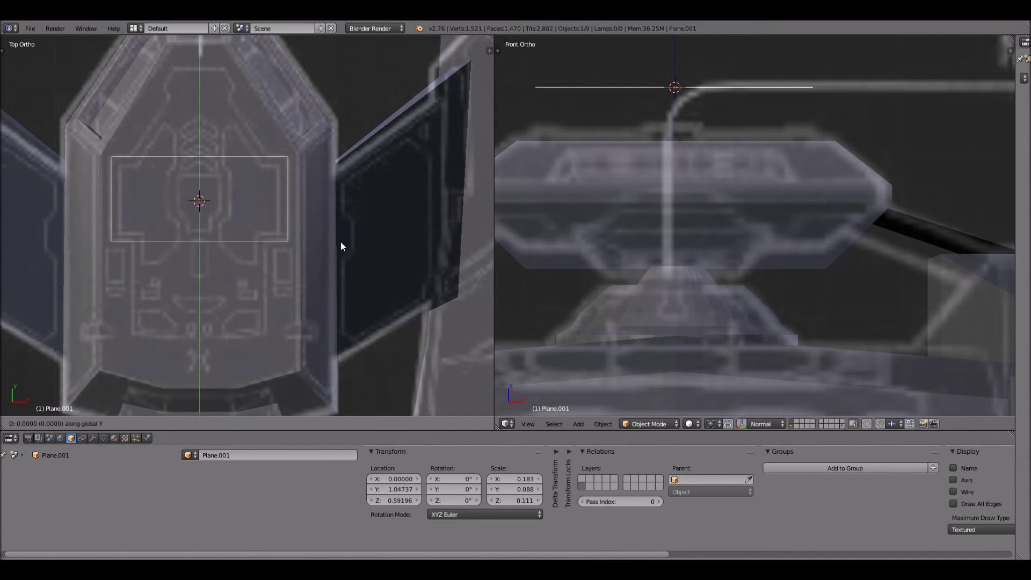
{"action": "right_click", "coordinate": [312, 238]}
- Reduce the plane's Y scale to about 0.082 to match the panel outline on the pod drawing
{"action": "key", "text": "s"}
{"action": "key", "text": "y"}
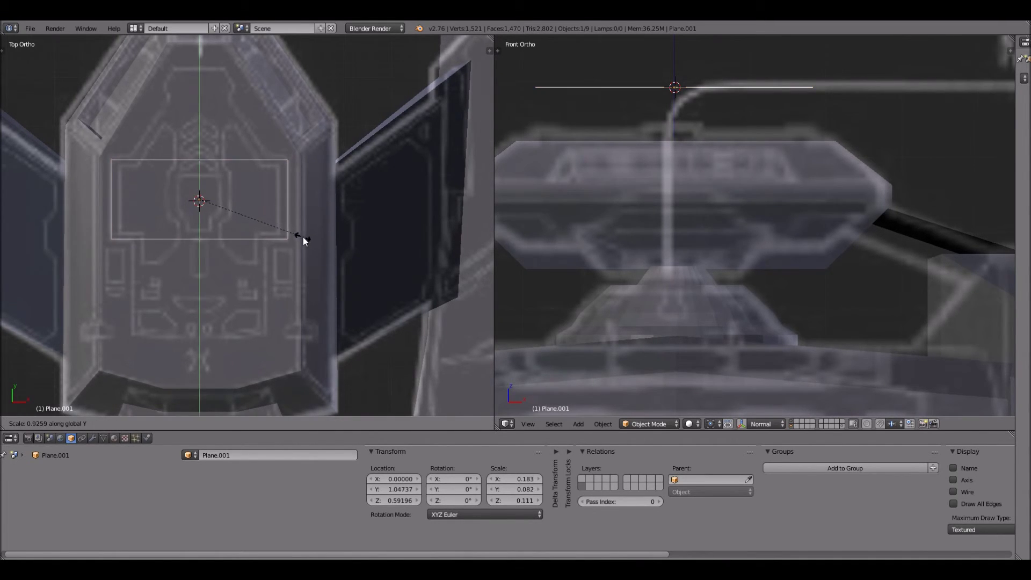
{"action": "left_click", "coordinate": [303, 236]}
{"action": "key", "text": "g"}
{"action": "key", "text": "y"}
{"action": "left_click", "coordinate": [304, 238]}
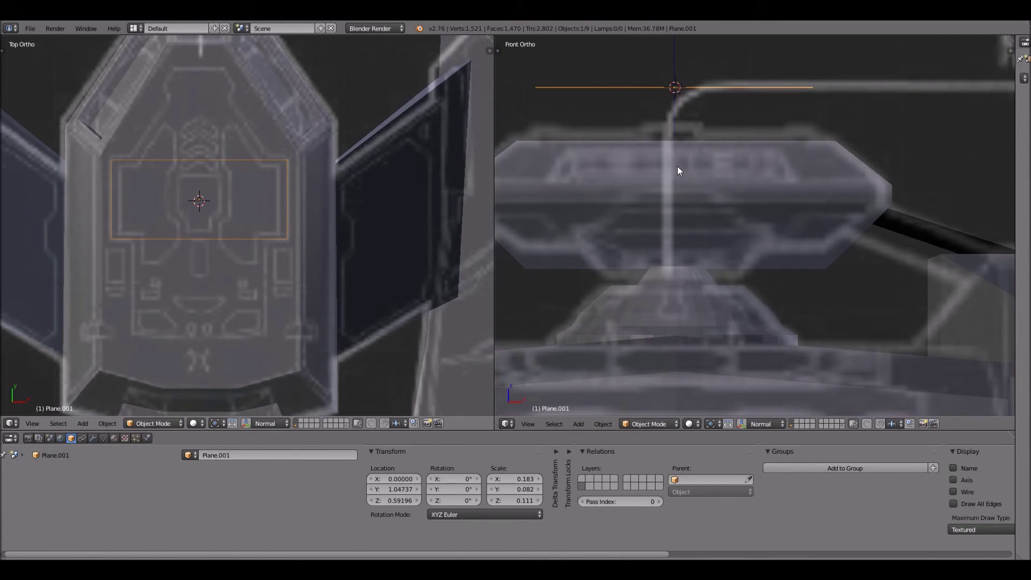
- Compare the plane with the pod's dorsal drawing from end to end and with the blueprint's overall front view
{"action": "middle_click_drag", "start_coordinate": [314, 368], "coordinate": [301, 225], "text": "shift"}
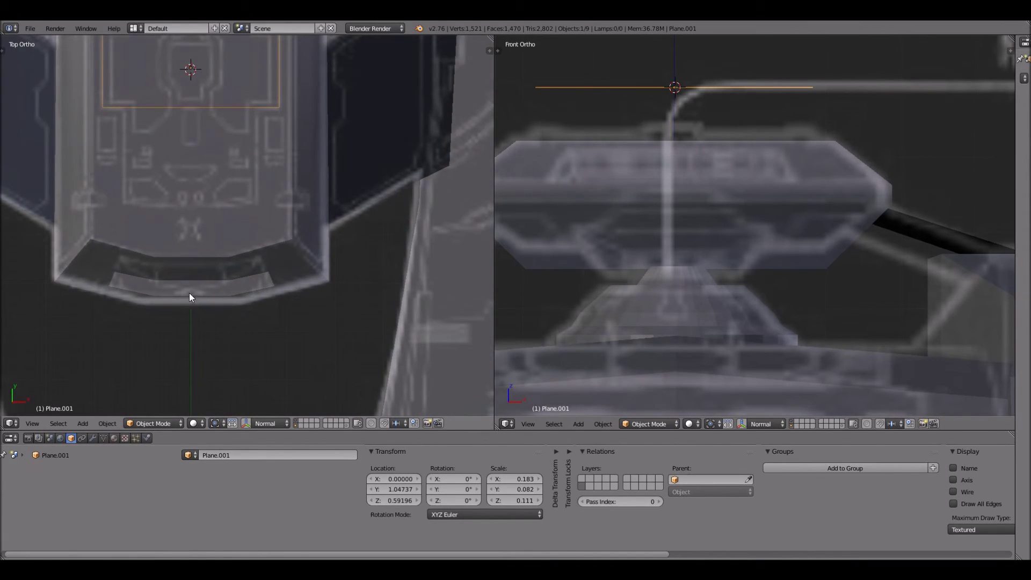
{"action": "middle_click_drag", "start_coordinate": [198, 93], "coordinate": [192, 312], "text": "shift"}
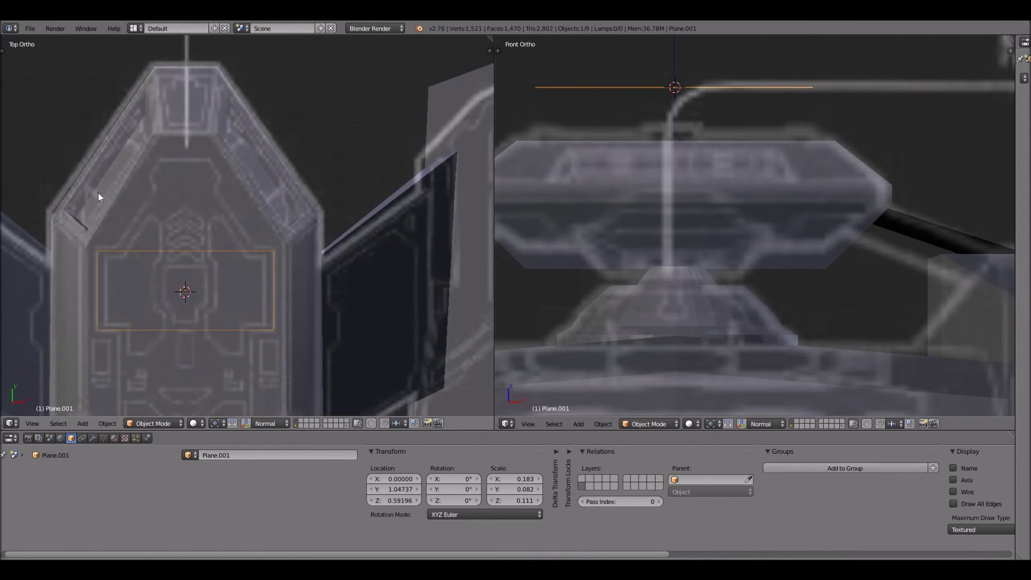
{"action": "scroll", "coordinate": [156, 349], "scroll_direction": "down", "scroll_amount": 5, "text": "shift"}
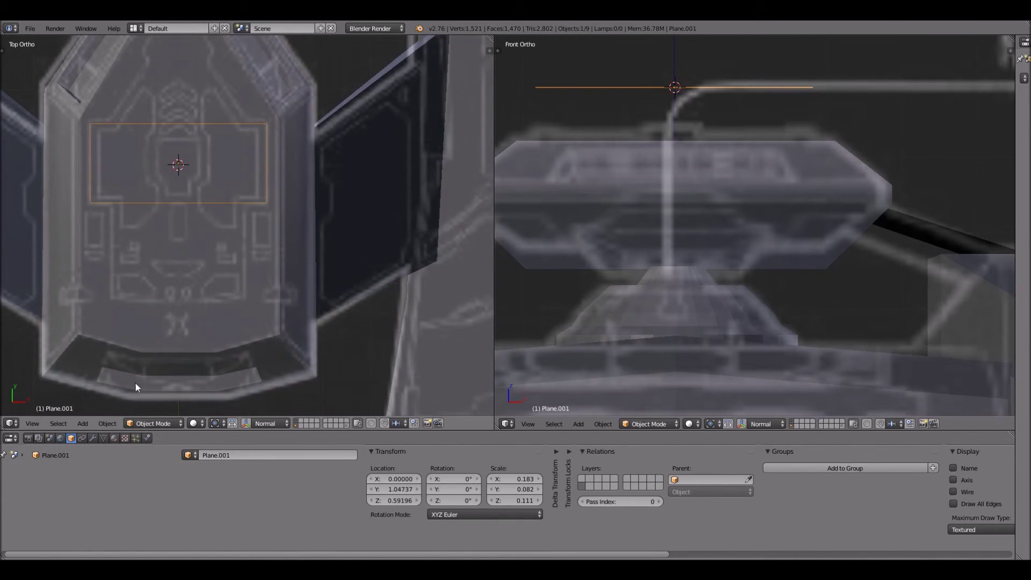
{"action": "scroll", "coordinate": [195, 176], "scroll_direction": "up", "scroll_amount": 5, "text": "shift"}
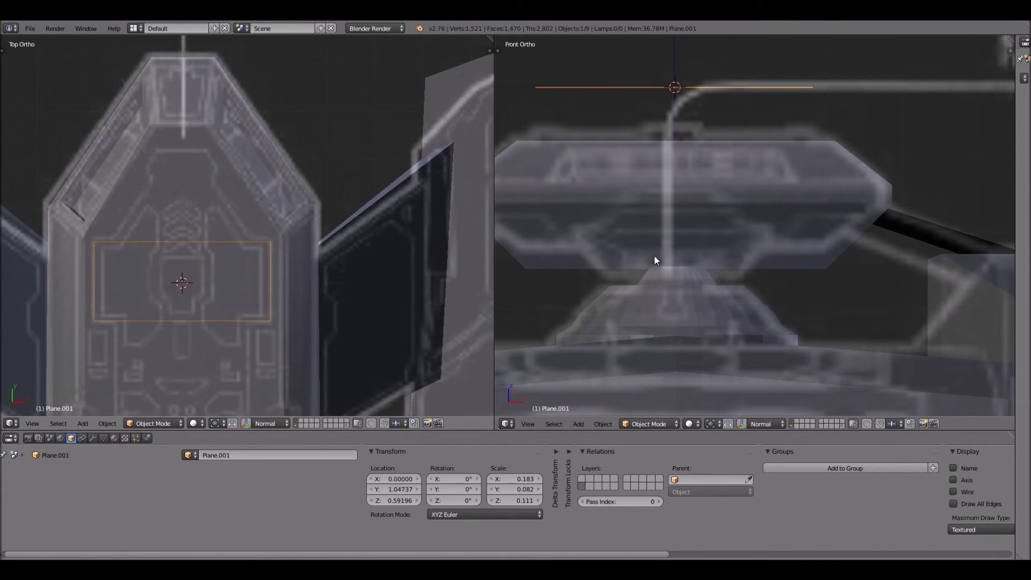
{"action": "scroll", "coordinate": [790, 264], "scroll_direction": "down", "scroll_amount": 7}
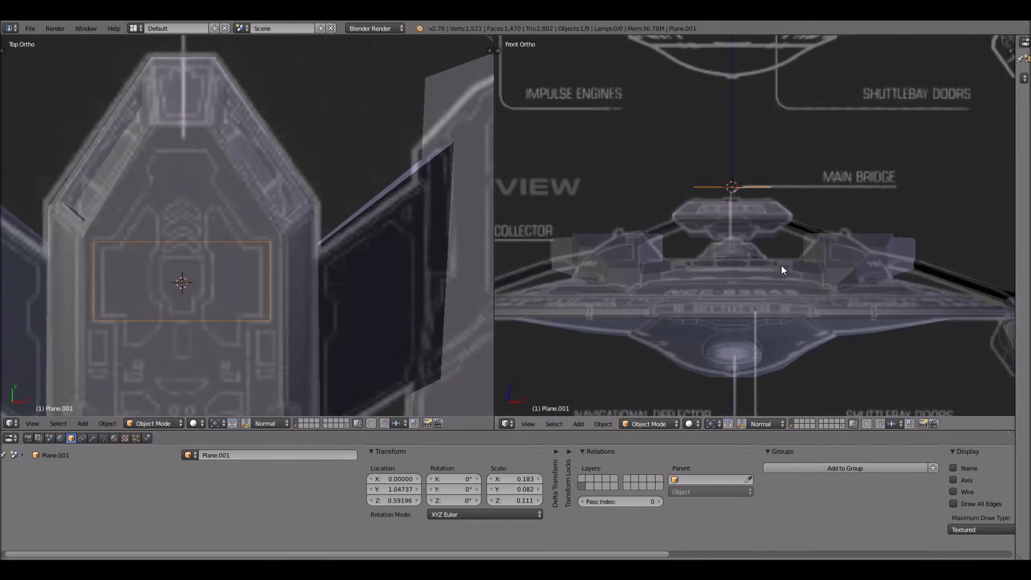
- Enter Edit Mode on the plane and add two evenly spaced loop cuts running along Y
{"action": "scroll", "coordinate": [781, 264], "scroll_direction": "up", "scroll_amount": 3}
{"action": "scroll", "coordinate": [758, 344], "scroll_direction": "down", "scroll_amount": 2, "text": "shift"}
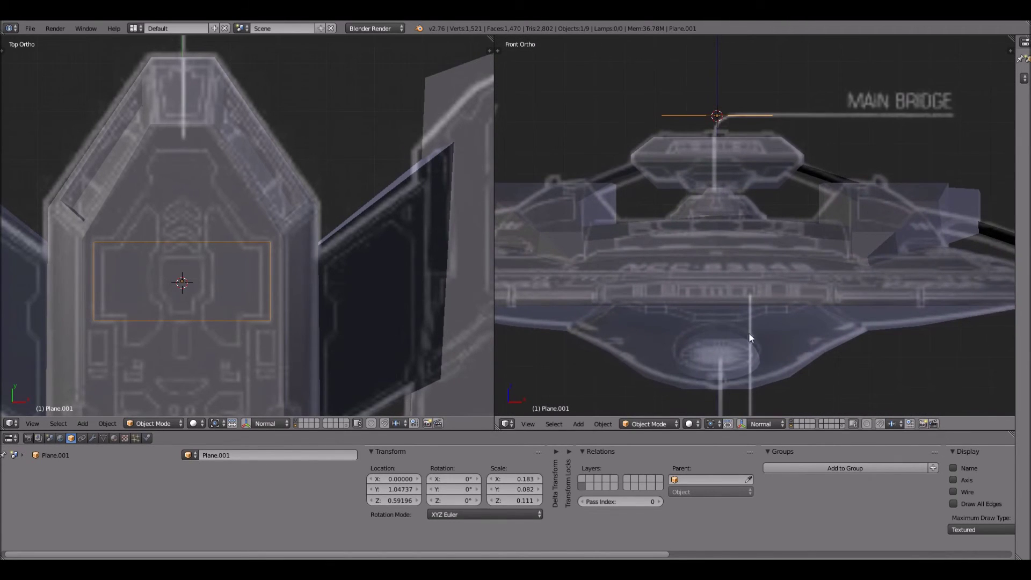
{"action": "scroll", "coordinate": [724, 317], "scroll_direction": "down", "scroll_amount": 2}
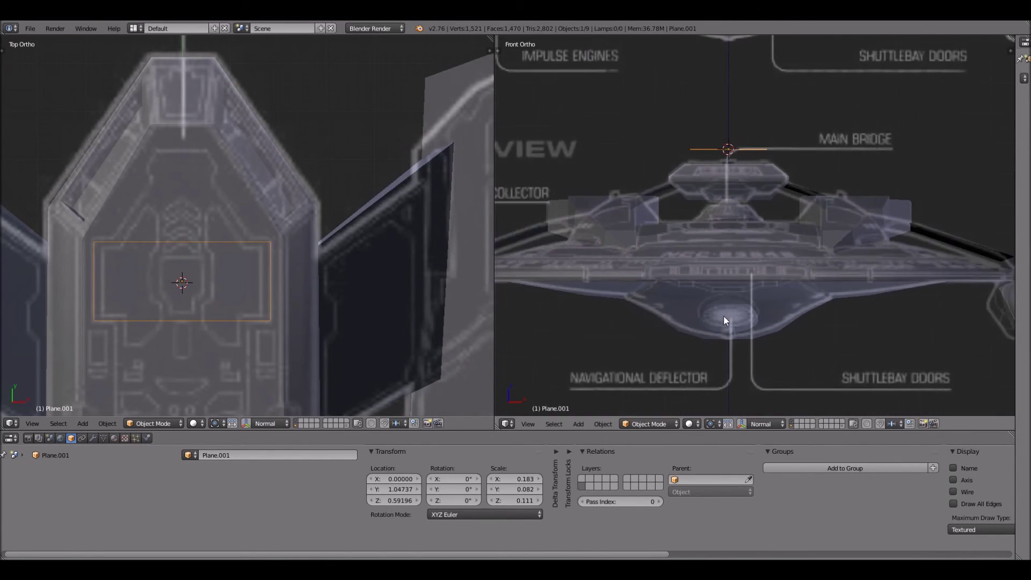
{"action": "scroll", "coordinate": [528, 267], "scroll_direction": "down", "scroll_amount": 1}
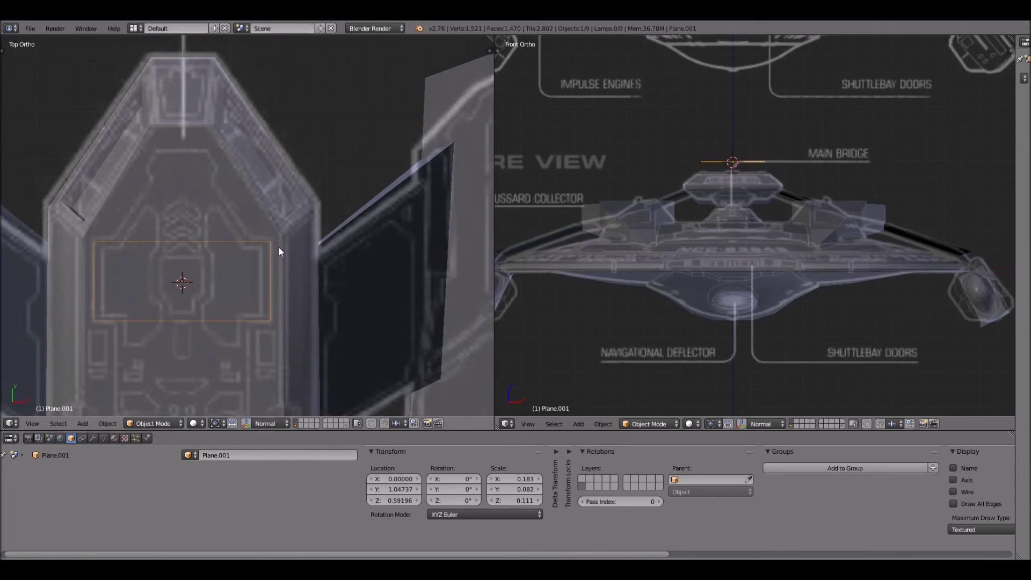
{"action": "scroll", "coordinate": [277, 250], "scroll_direction": "up", "scroll_amount": 1}
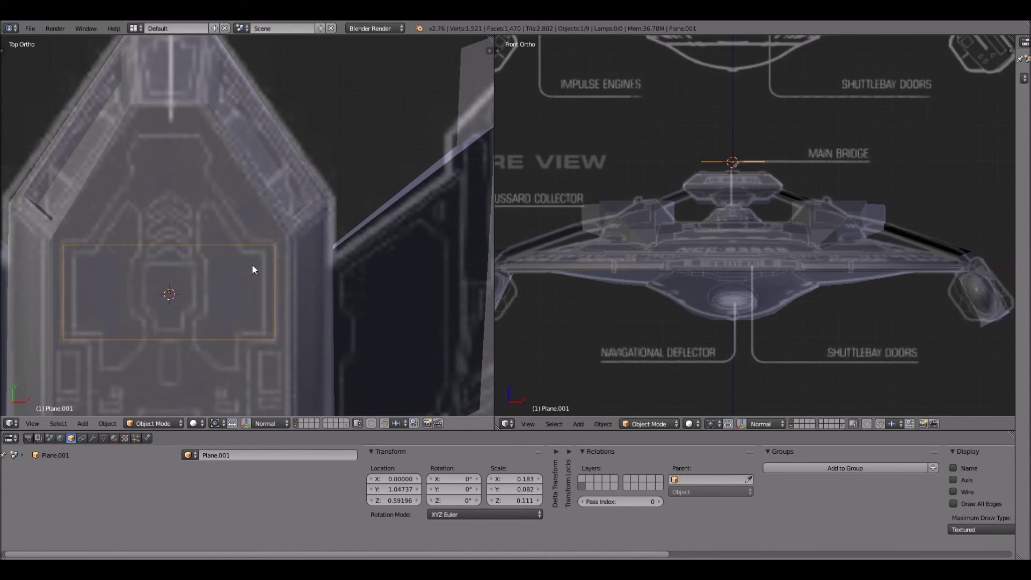
{"action": "scroll", "coordinate": [240, 279], "scroll_direction": "up", "scroll_amount": 1}
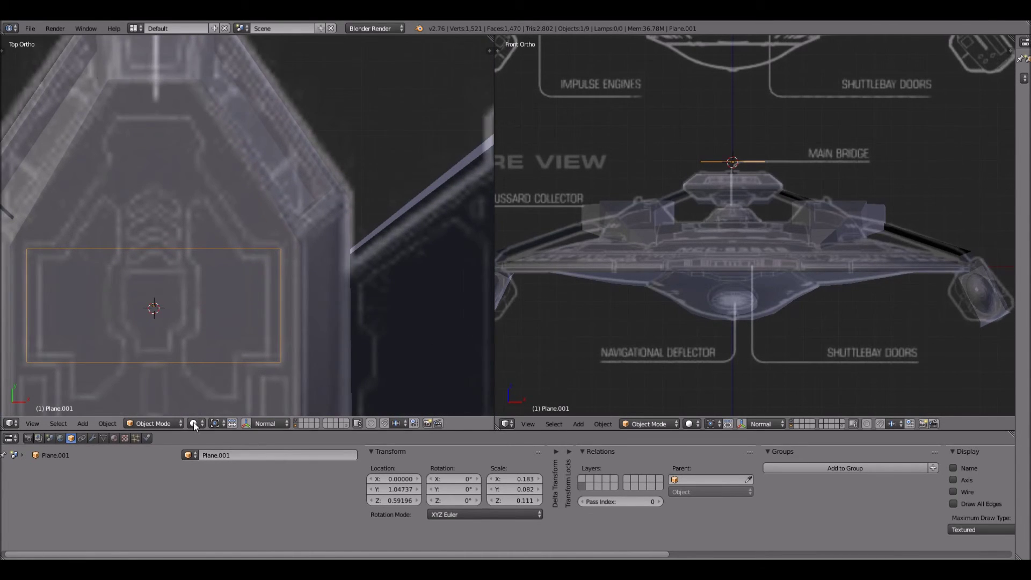
{"action": "left_click", "coordinate": [182, 423]}
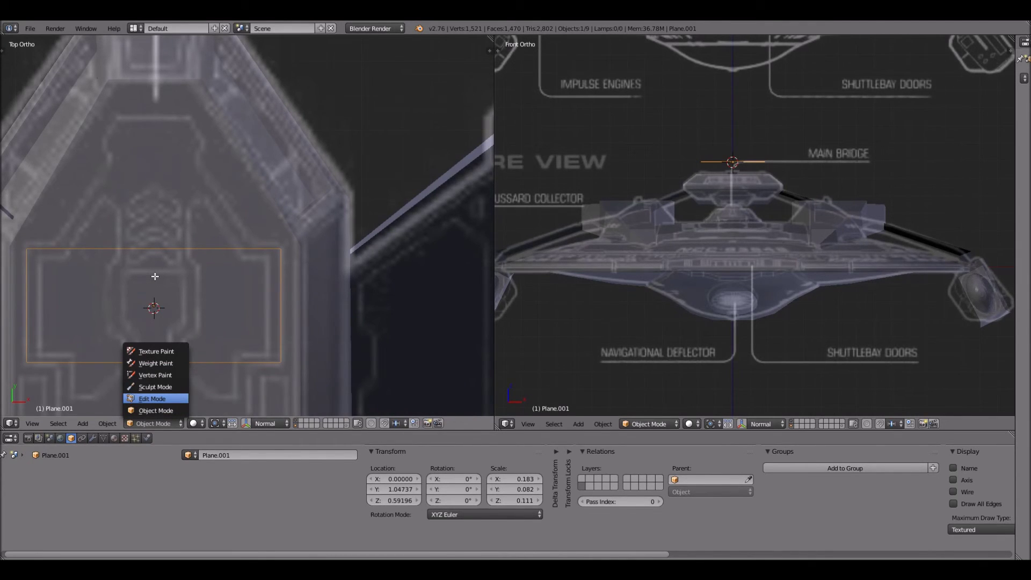
{"action": "key", "text": "Return"}
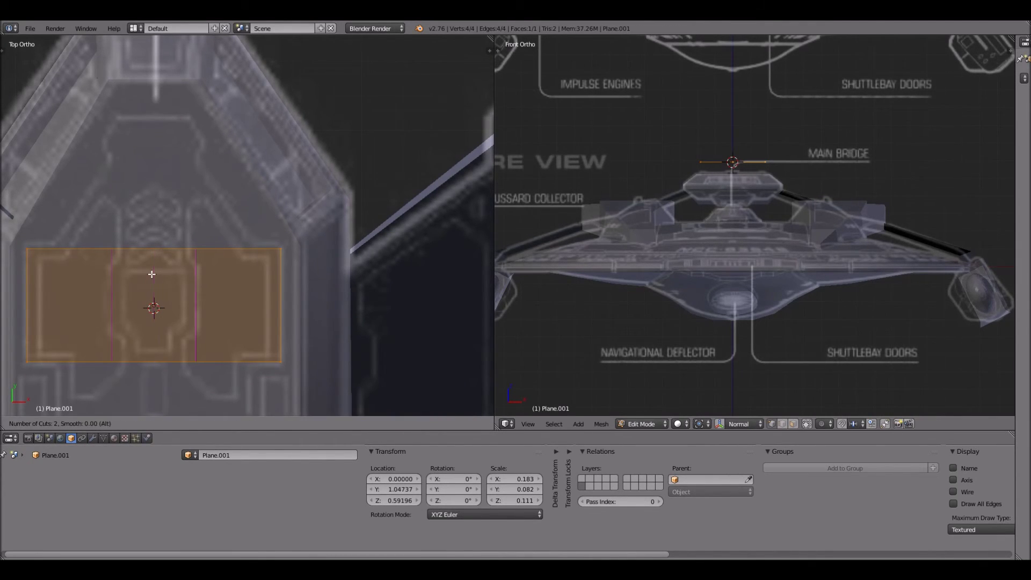
{"action": "key", "text": "g"}
{"action": "key", "text": "g"}
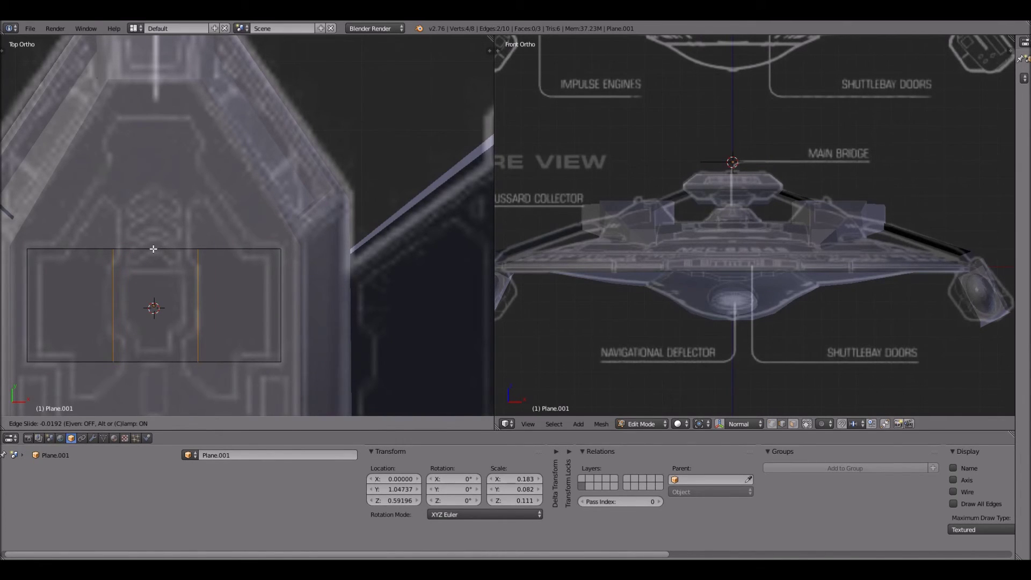
{"action": "left_click", "coordinate": [161, 256]}
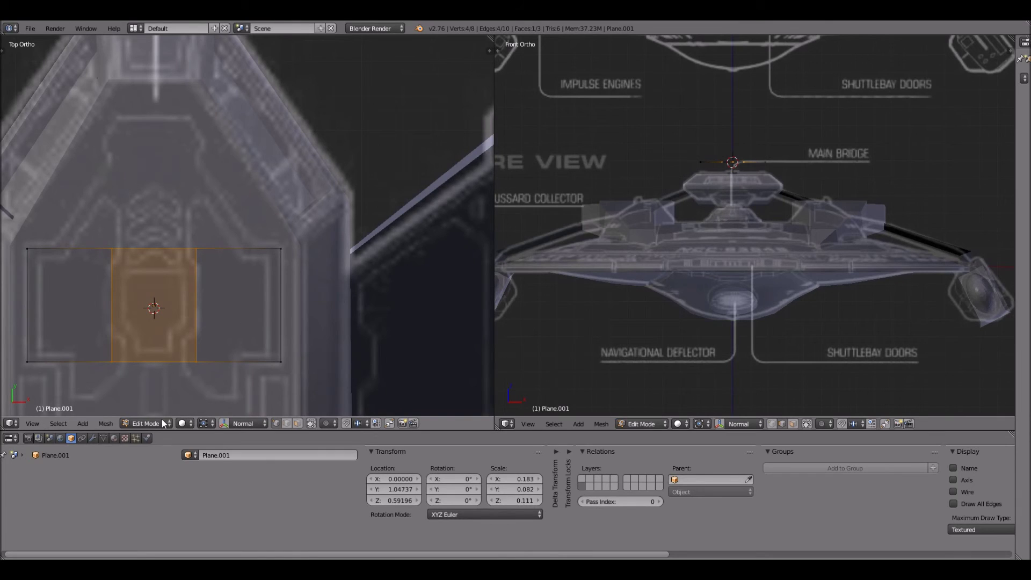
- Try to extrude the middle segment of the plane's +Y edge
{"action": "left_click", "coordinate": [103, 438]}
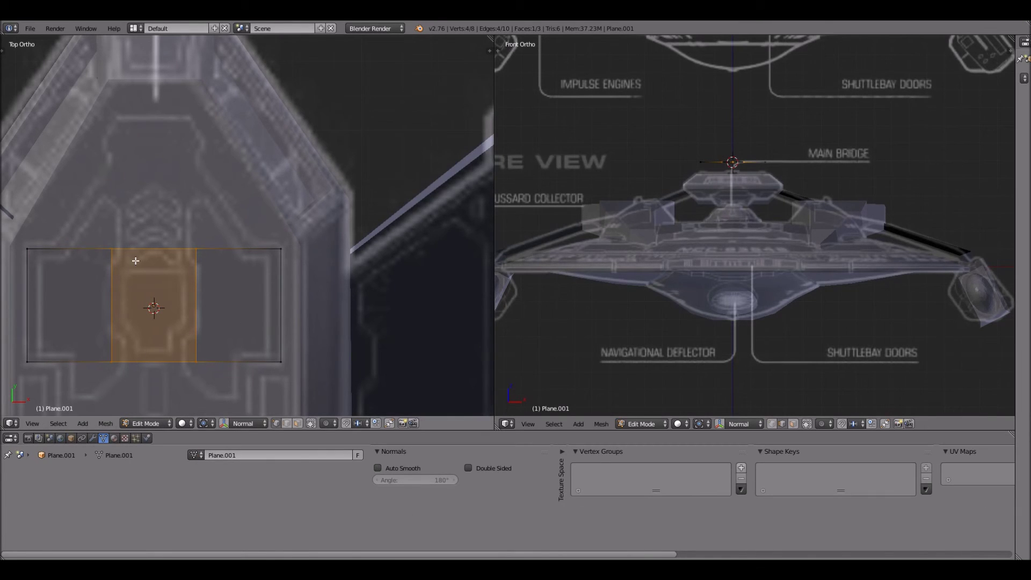
{"action": "key", "text": "ctrl+z"}
{"action": "right_click", "coordinate": [209, 261], "text": "shift"}
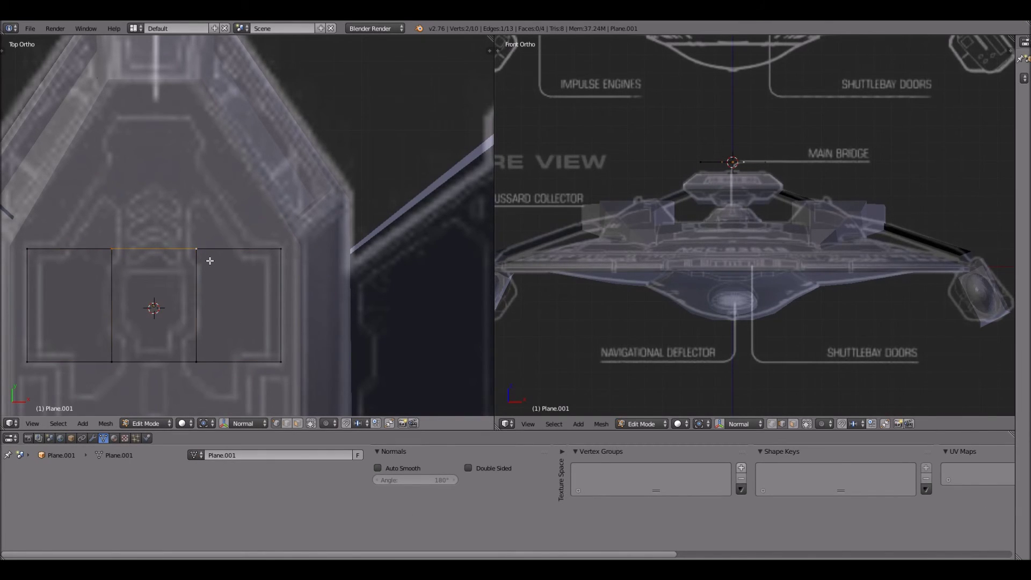
{"action": "key", "text": "e"}
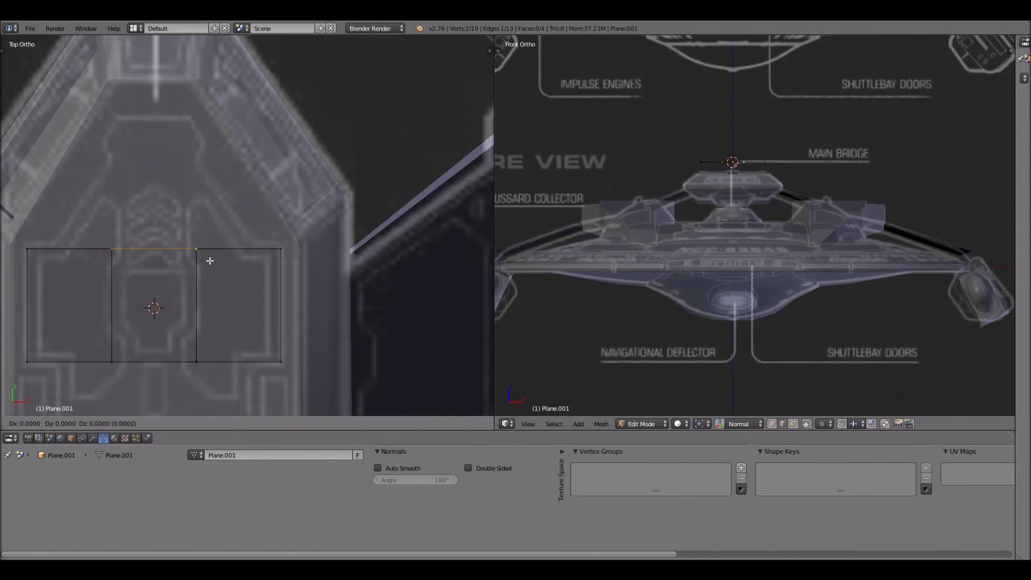
{"action": "right_click", "coordinate": [206, 162]}
{"action": "key", "text": "ctrl+z"}
- Move the middle segment of the +Y edge along Y to the panel line near the pod's tapered end, finishing with a shift of about 0.142
{"action": "key", "text": "g"}
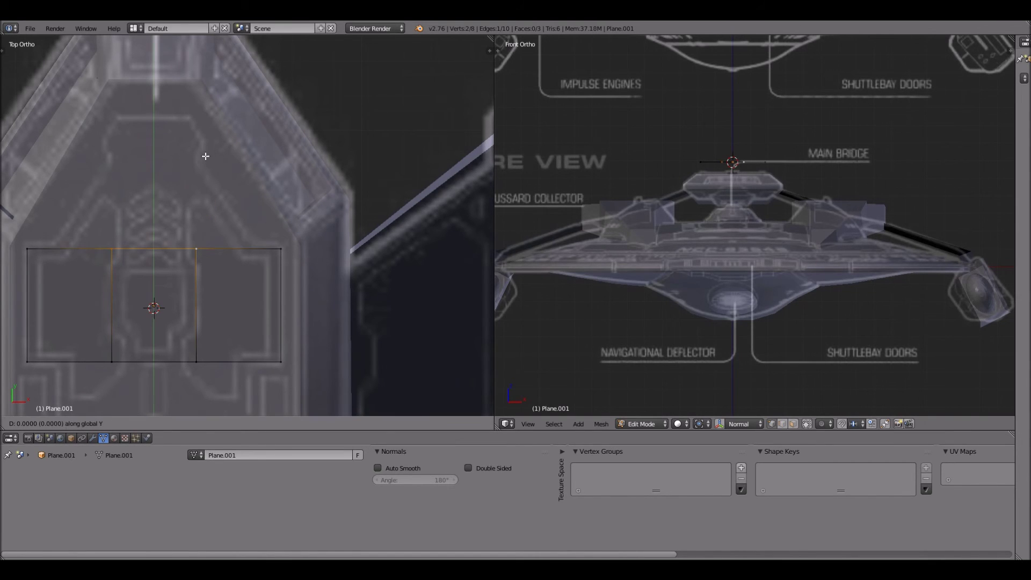
{"action": "left_click", "coordinate": [209, 151]}
{"action": "key", "text": "g"}
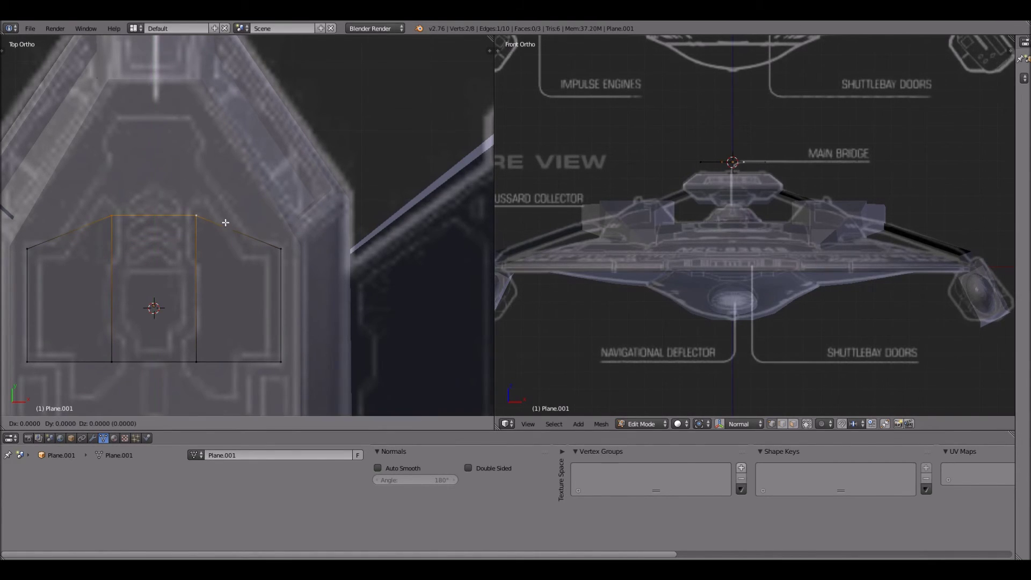
{"action": "key", "text": "y"}
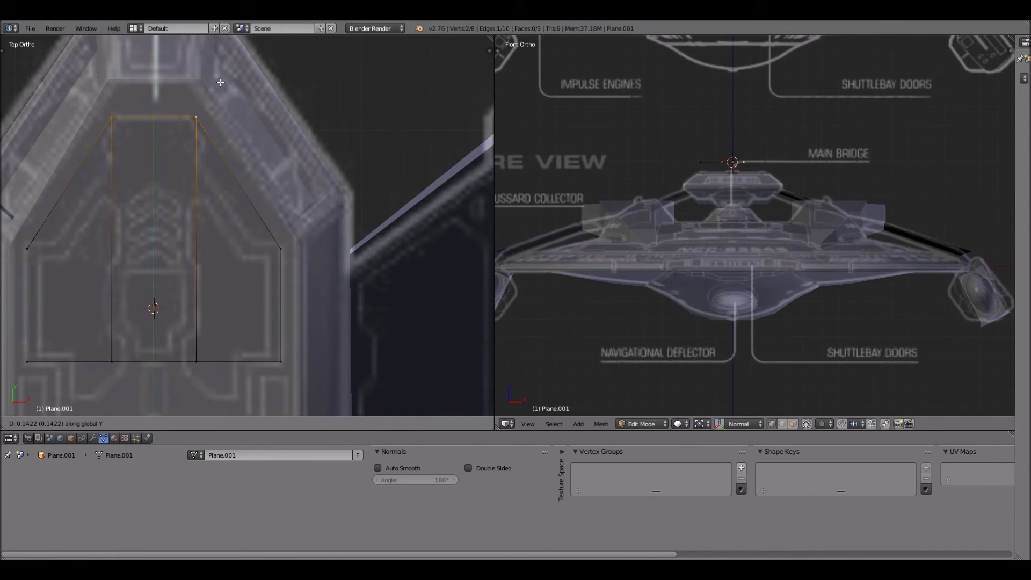
{"action": "left_click", "coordinate": [220, 82]}
- Widen the middle segment of the plane's -Y edge along X to about three quarters of the plane's full width
{"action": "scroll", "coordinate": [305, 214], "scroll_direction": "down", "scroll_amount": 1}
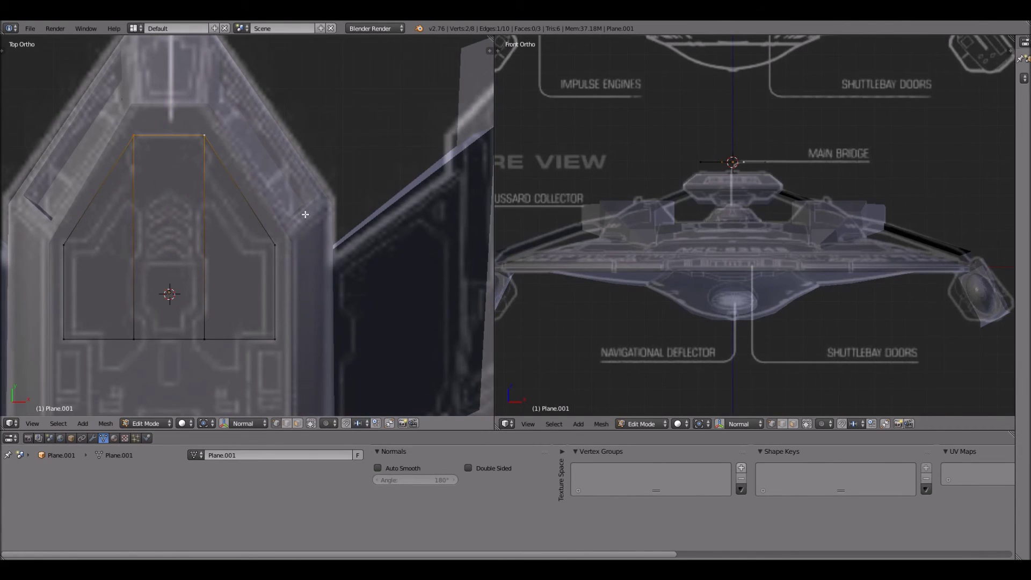
{"action": "scroll", "coordinate": [202, 329], "scroll_direction": "down", "scroll_amount": 1}
{"action": "right_click", "coordinate": [162, 329]}
{"action": "right_click", "coordinate": [163, 329], "text": "shift"}
{"action": "key", "text": "s"}
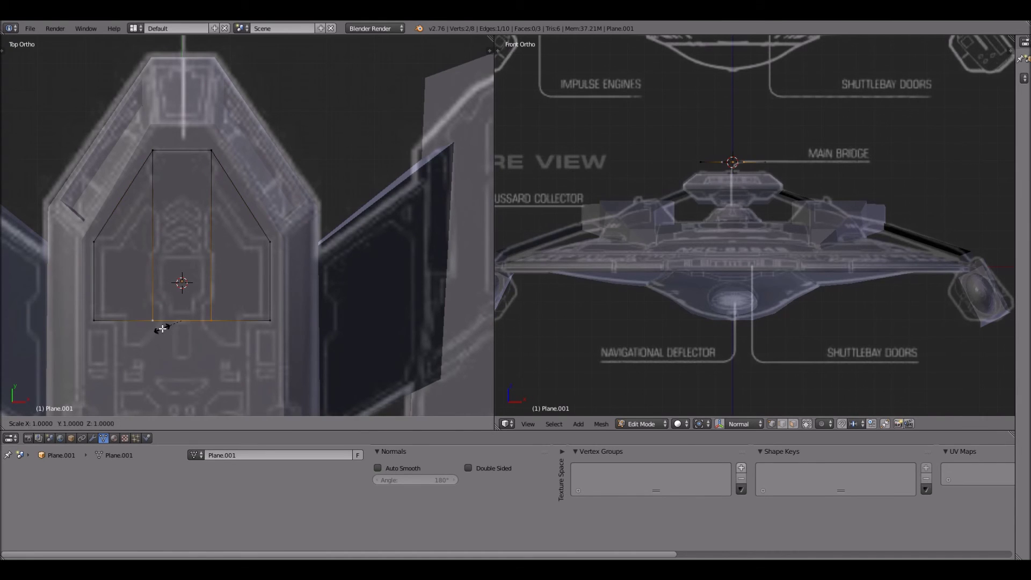
{"action": "key", "text": "x"}
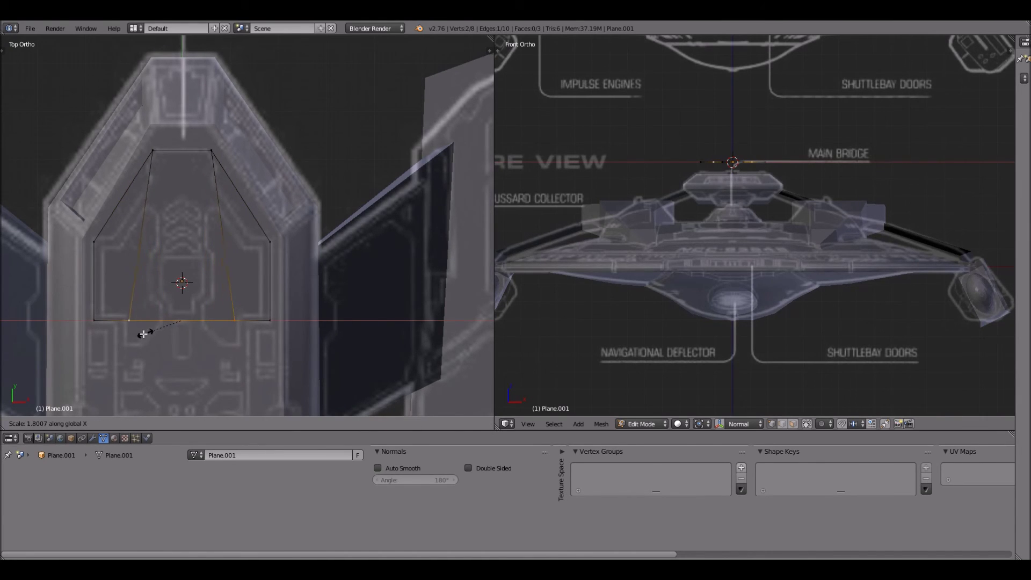
{"action": "left_click", "coordinate": [134, 335]}
- Extrude the widened middle segment of the -Y edge by about -0.2 along Y to cover the lower panel outline
{"action": "scroll", "coordinate": [287, 207], "scroll_direction": "up", "scroll_amount": 5}
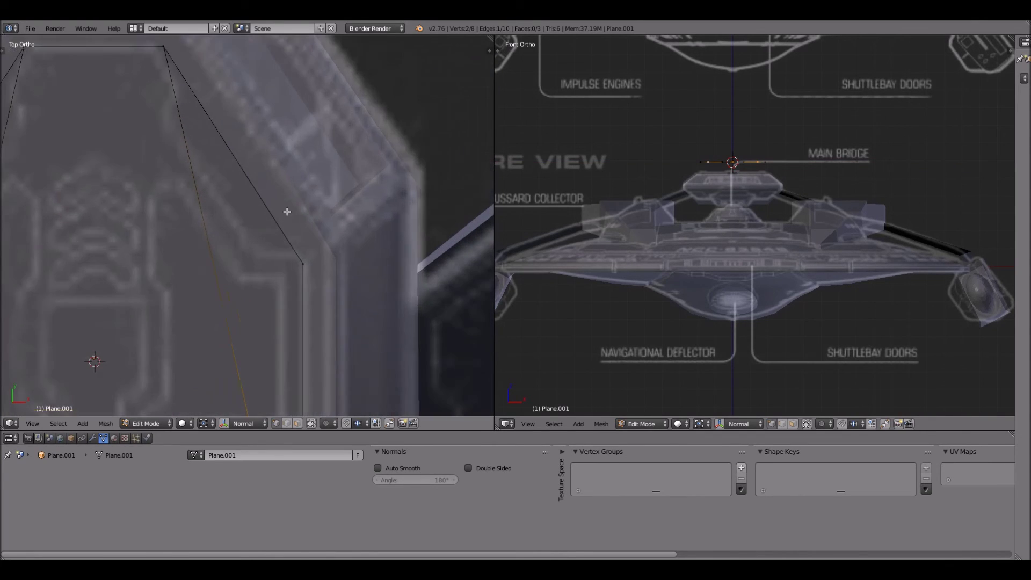
{"action": "scroll", "coordinate": [287, 207], "scroll_direction": "down", "scroll_amount": 5}
{"action": "scroll", "coordinate": [290, 258], "scroll_direction": "down", "scroll_amount": 2, "text": "shift"}
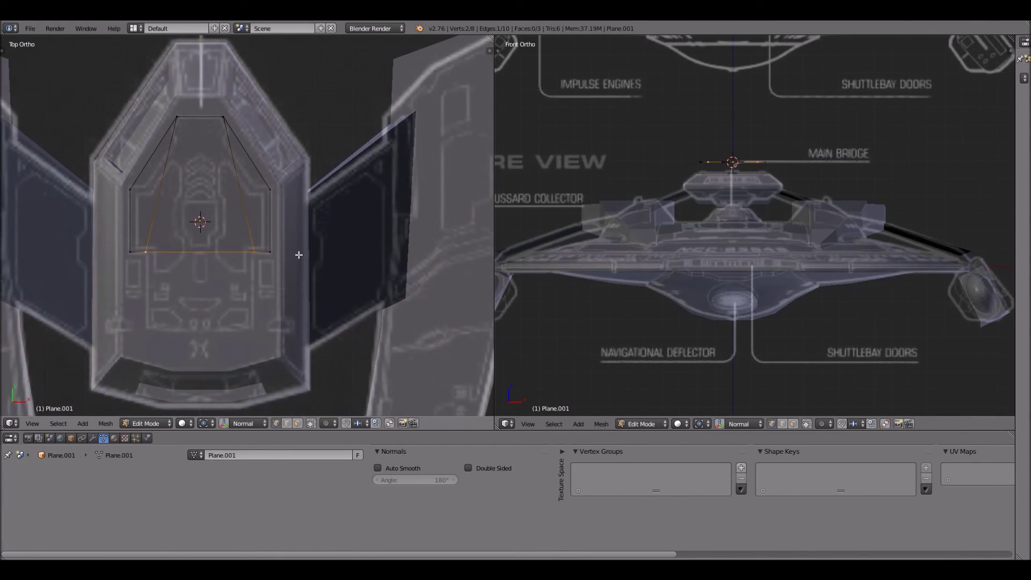
{"action": "scroll", "coordinate": [299, 231], "scroll_direction": "down", "scroll_amount": 2, "text": "shift"}
{"action": "key", "text": "e"}
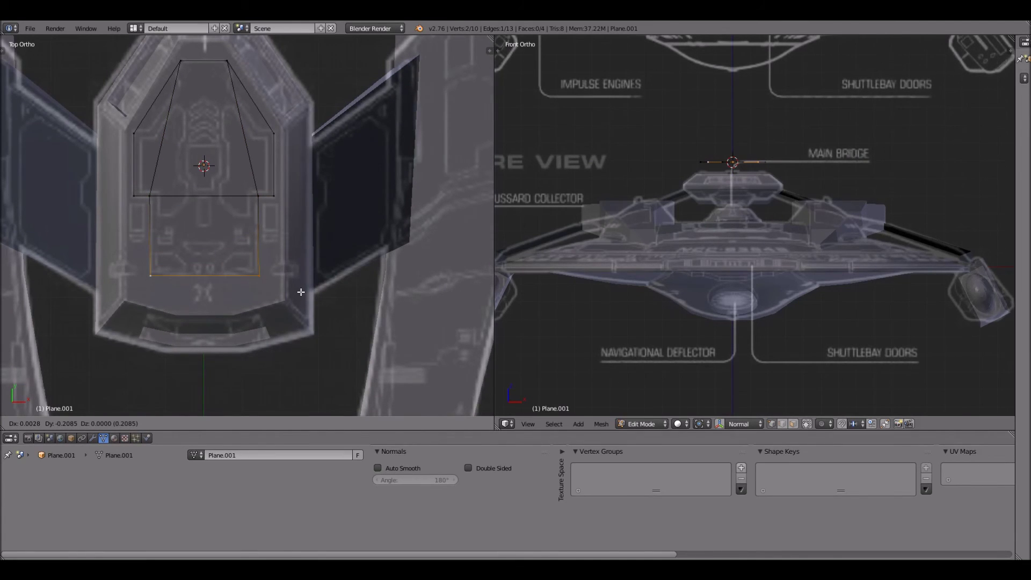
{"action": "key", "text": "y"}
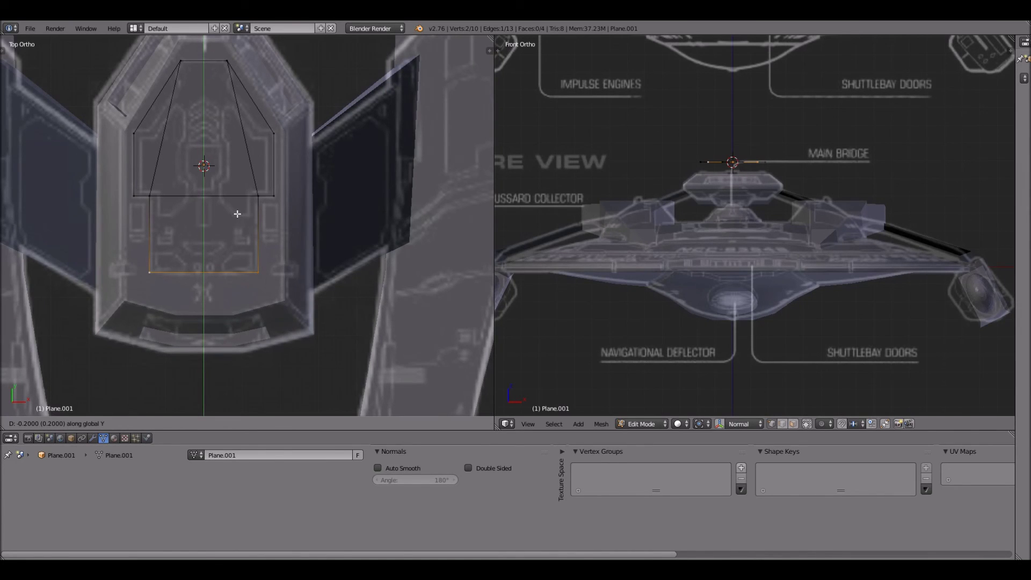
{"action": "key", "text": "Return"}
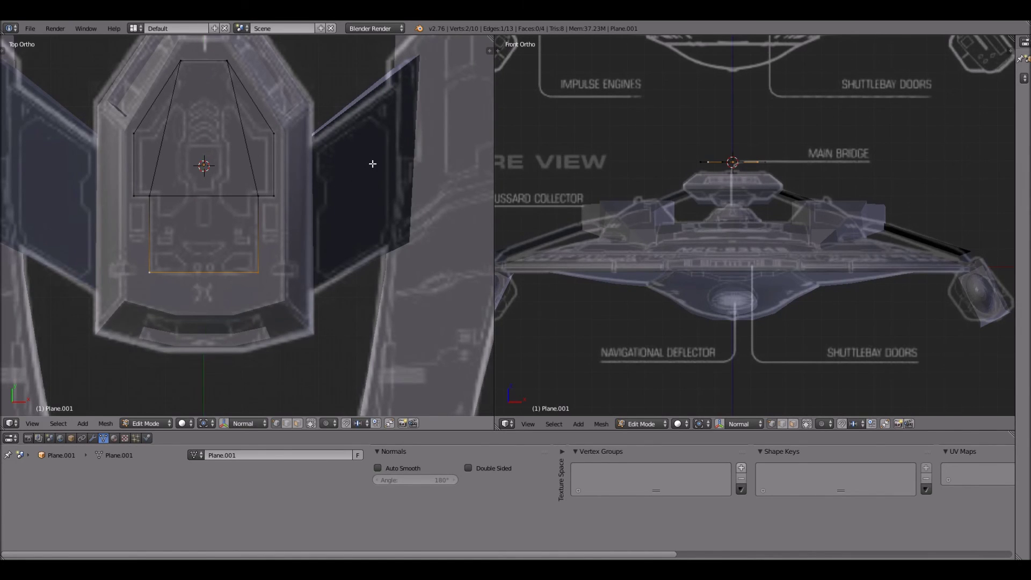
- Move the middle segment of the +Y edge back about 0.178 along Y, nearly level with the plane's outer corners
{"action": "scroll", "coordinate": [340, 149], "scroll_direction": "up", "scroll_amount": 1}
{"action": "scroll", "coordinate": [341, 198], "scroll_direction": "up", "scroll_amount": 2, "text": "shift"}
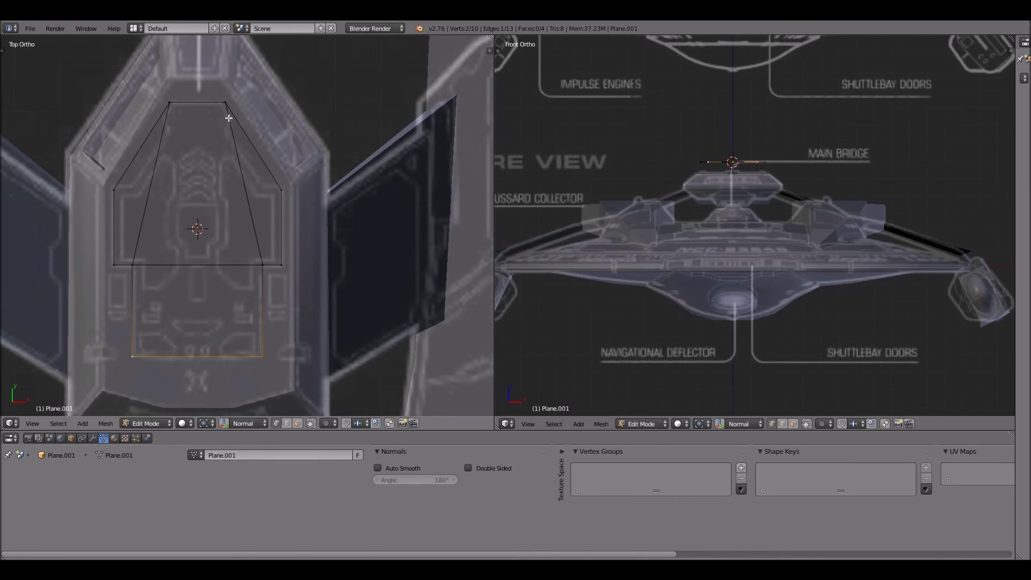
{"action": "right_click", "coordinate": [180, 116]}
{"action": "right_click", "coordinate": [231, 107], "text": "shift"}
{"action": "key", "text": "g"}
{"action": "key", "text": "y"}
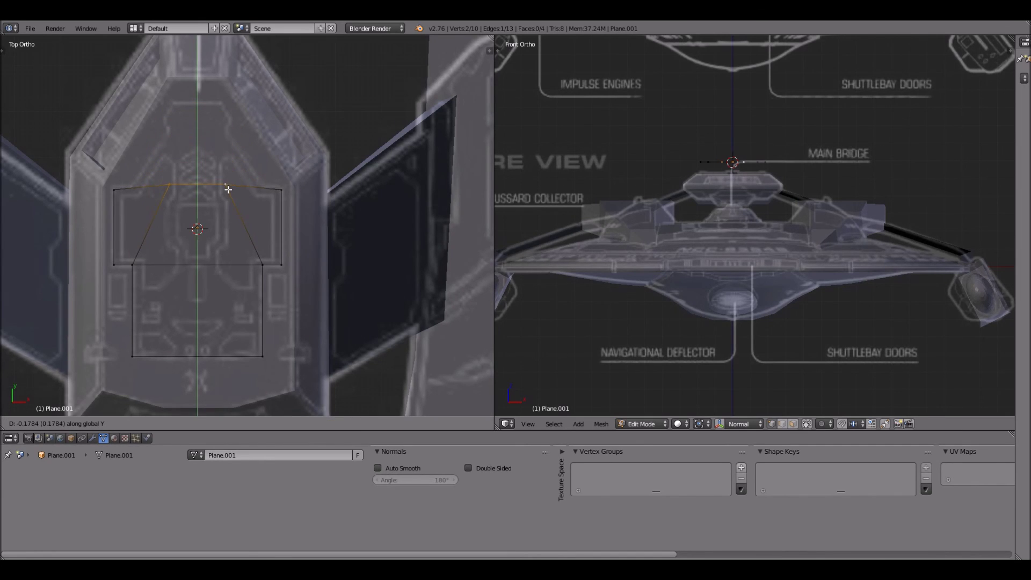
{"action": "left_click", "coordinate": [105, 180]}
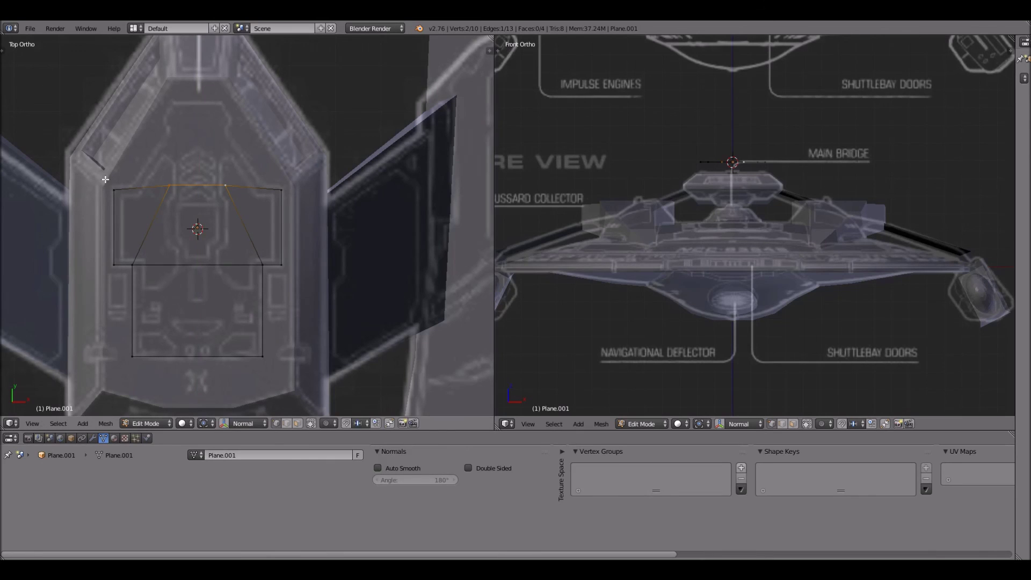
- Select the four vertices along the plane's +Y edge and align them in a straight line by scaling them to 0 along Y
{"action": "key", "text": "a"}
{"action": "key", "text": "b"}
{"action": "left_click_drag", "start_coordinate": [105, 179], "coordinate": [309, 204]}
{"action": "key", "text": "s"}
{"action": "type", "text": "y"}
{"action": "type", "text": "0"}
{"action": "key", "text": "Return"}
{"action": "key", "text": "g"}
{"action": "key", "text": "y"}
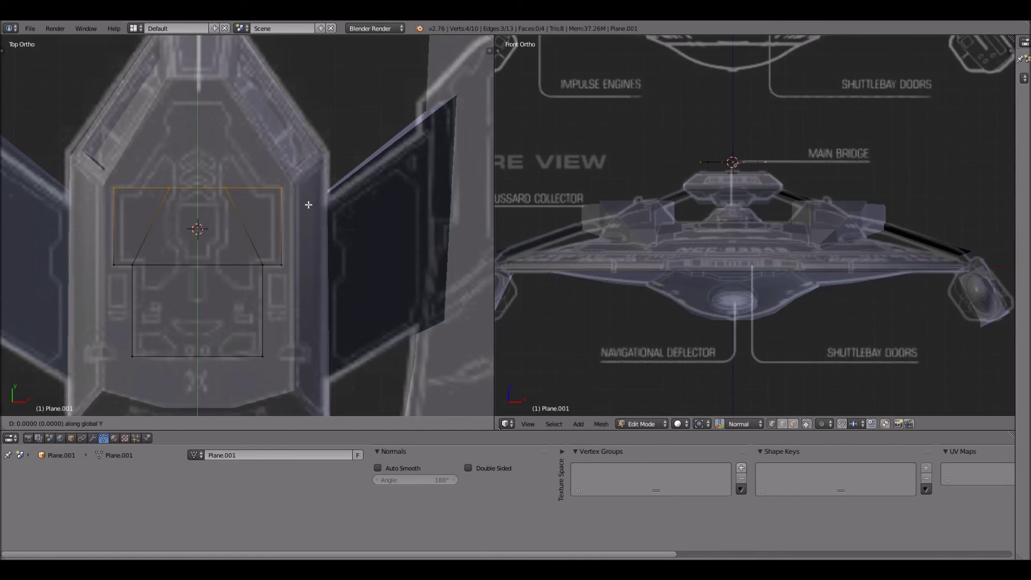
{"action": "key", "text": "Escape"}
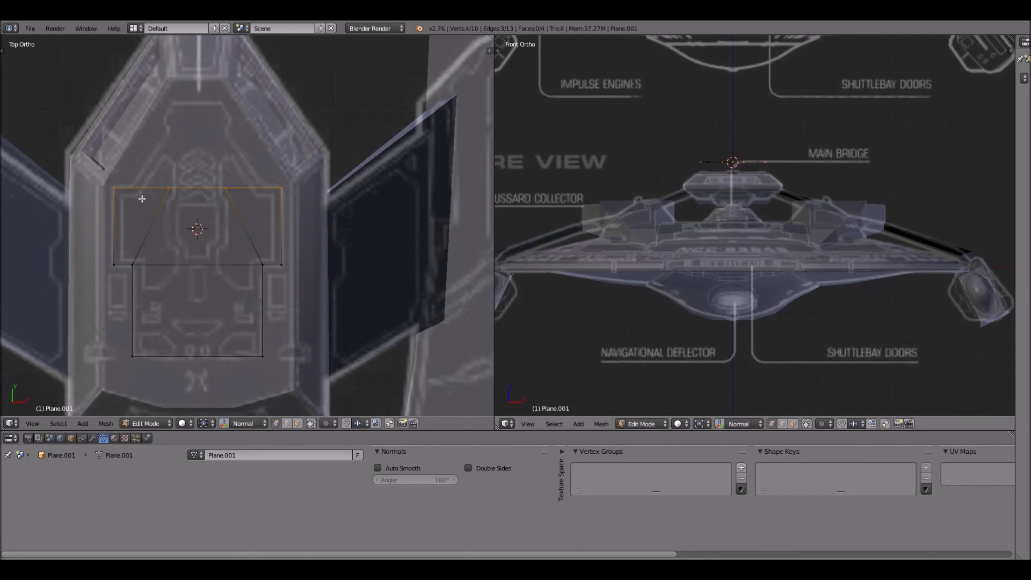
{"action": "scroll", "coordinate": [154, 196], "scroll_direction": "up", "scroll_amount": 1}
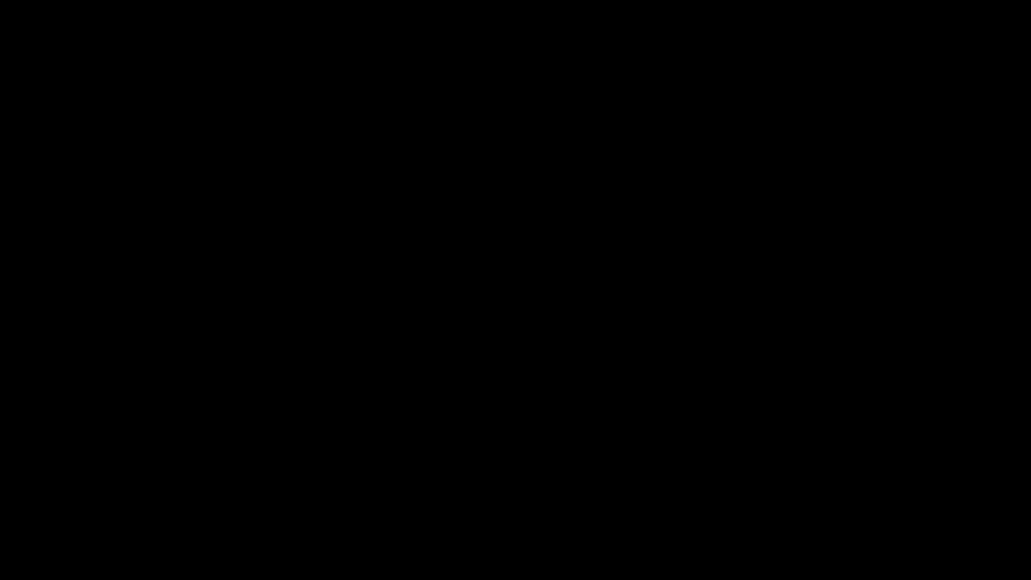